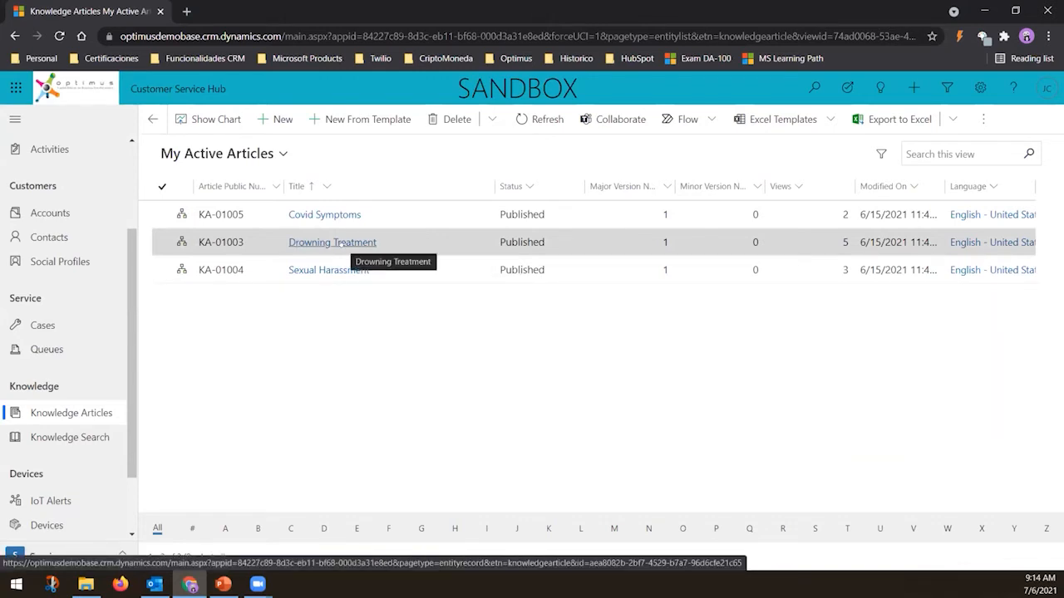
Open the Drowning Treatment knowledge article and scroll through its content to review it
click(343, 242)
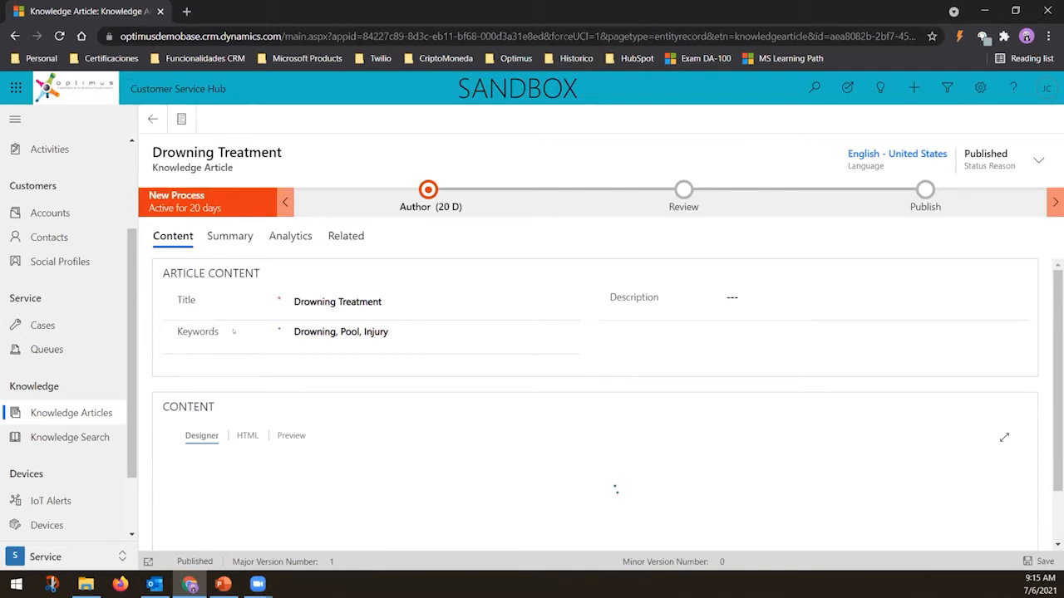
click(413, 305)
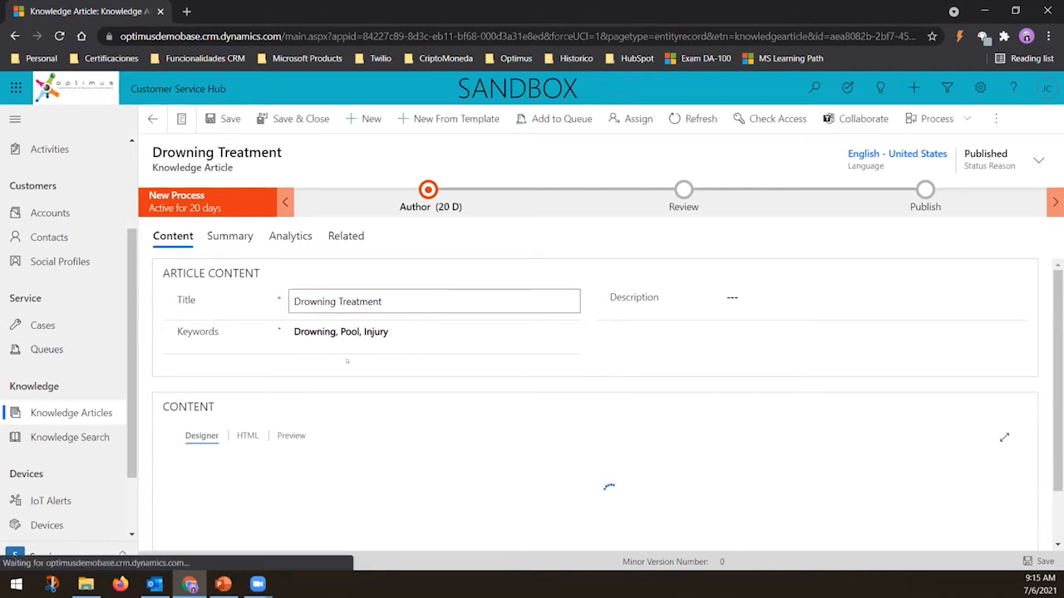
click(360, 334)
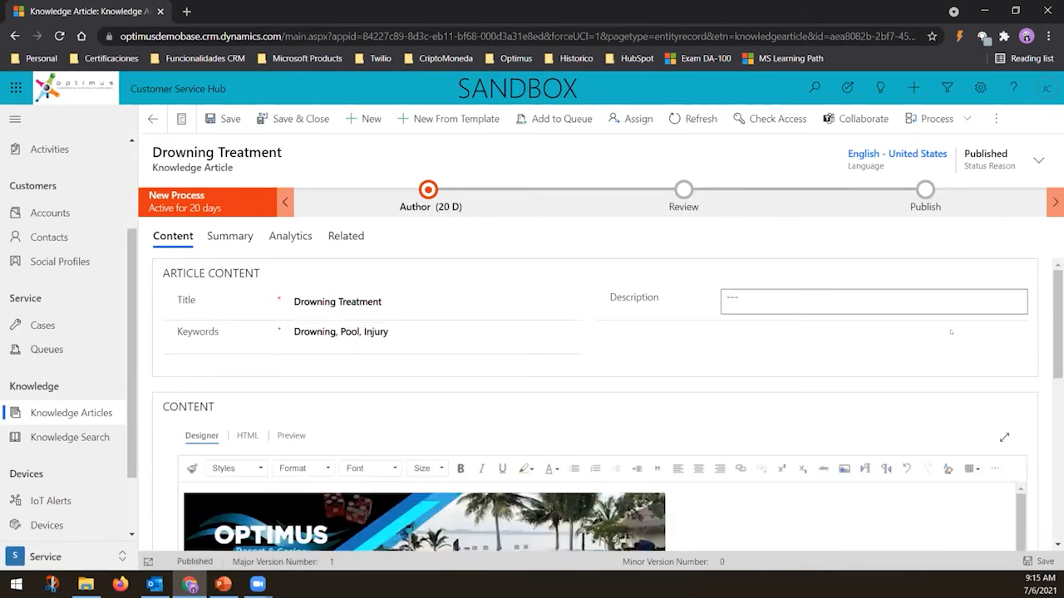
scroll(715, 360, down, 1)
scroll(715, 359, down, 2)
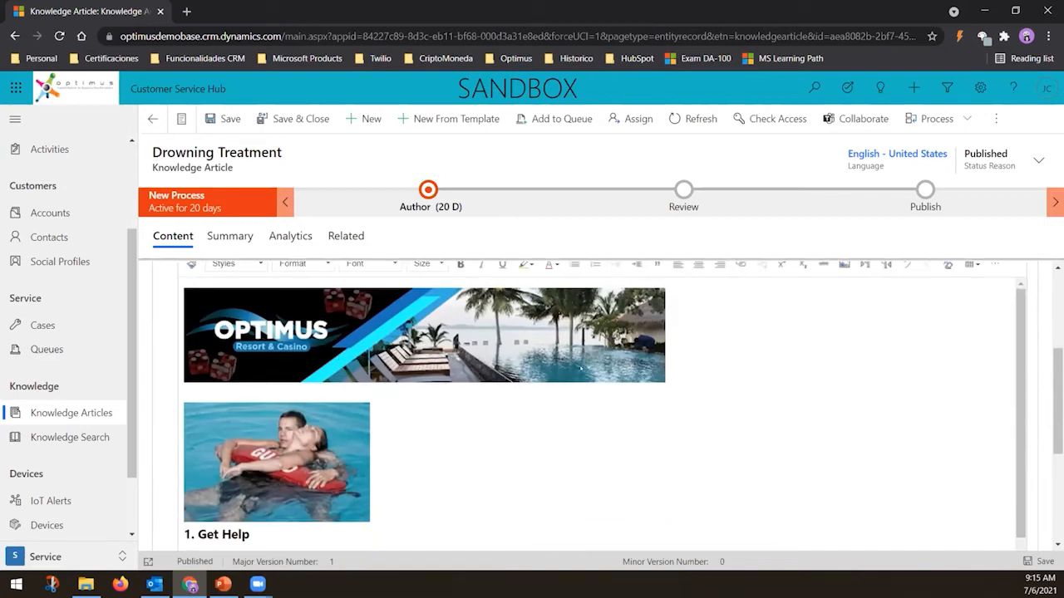
scroll(395, 393, down, 1)
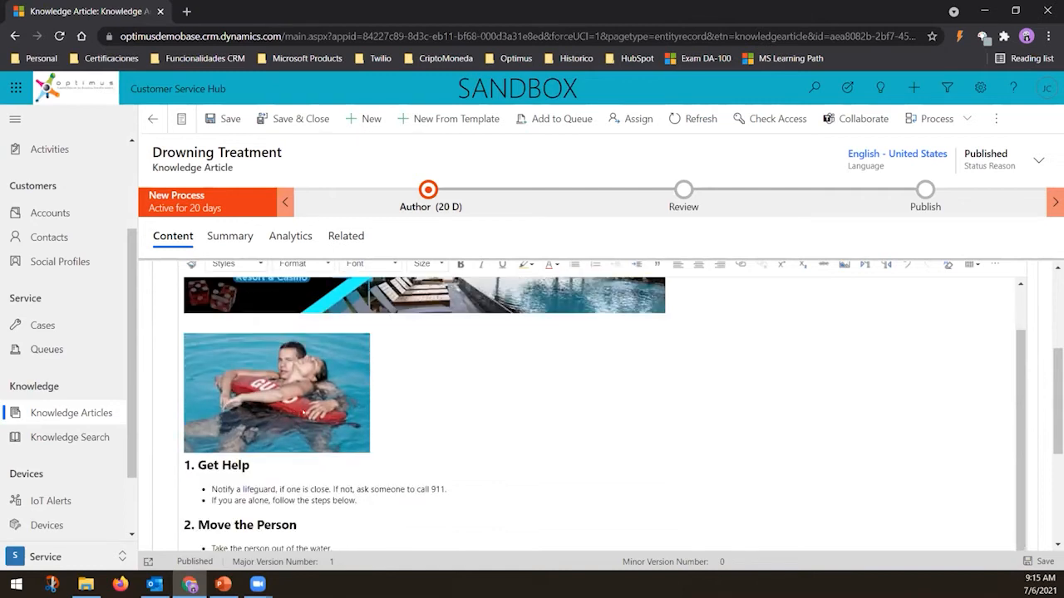
scroll(368, 411, down, 2)
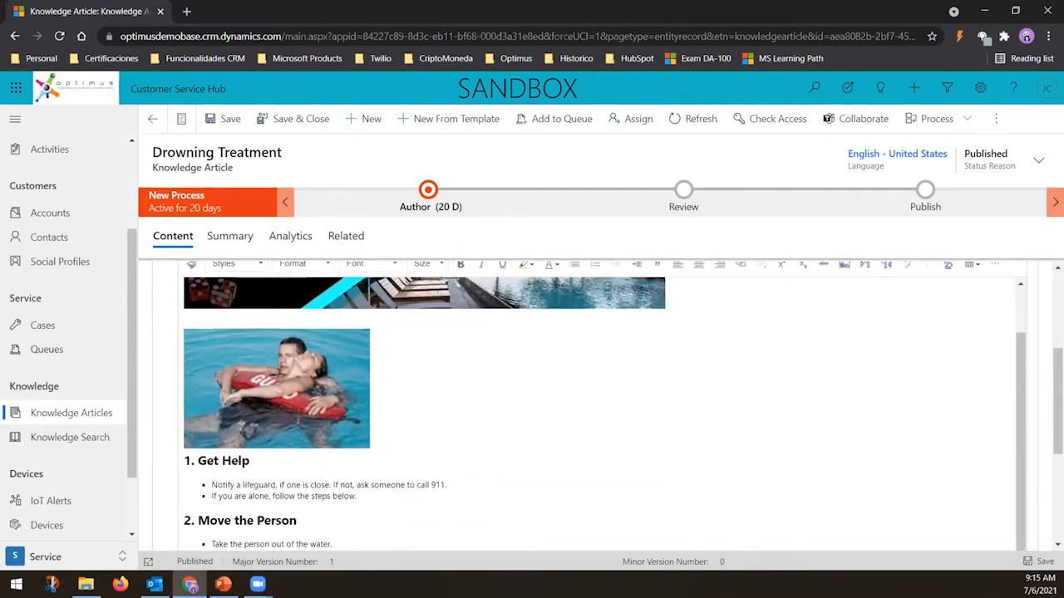
scroll(368, 412, down, 1)
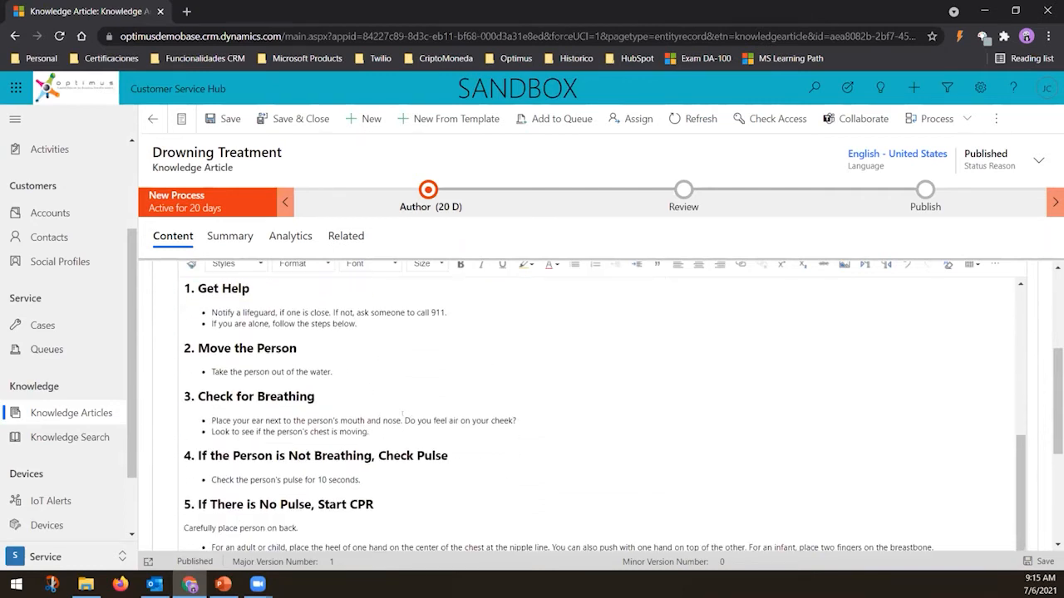
scroll(306, 358, down, 2)
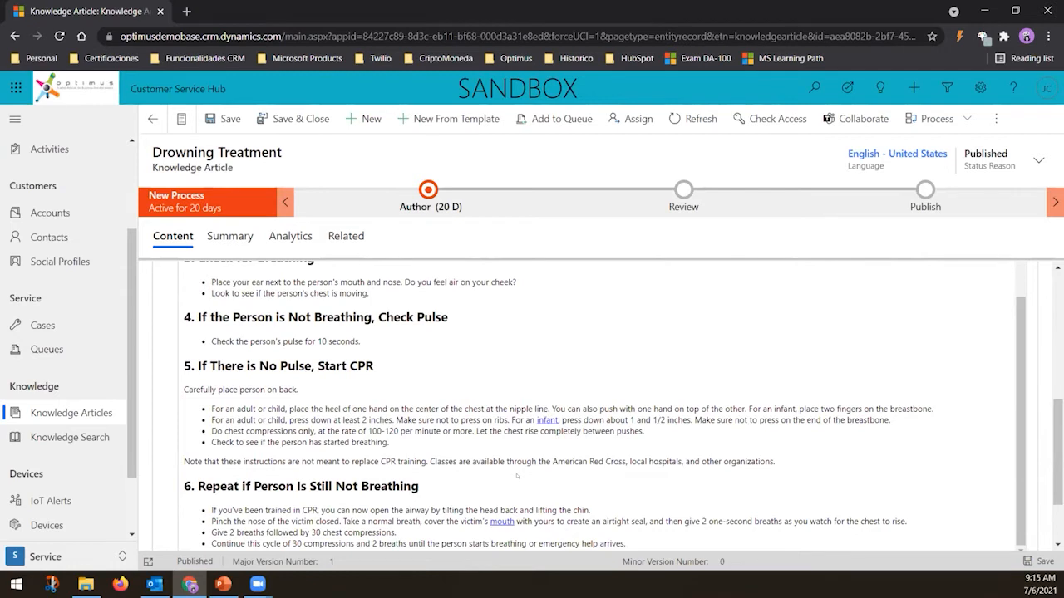
scroll(605, 405, down, 2)
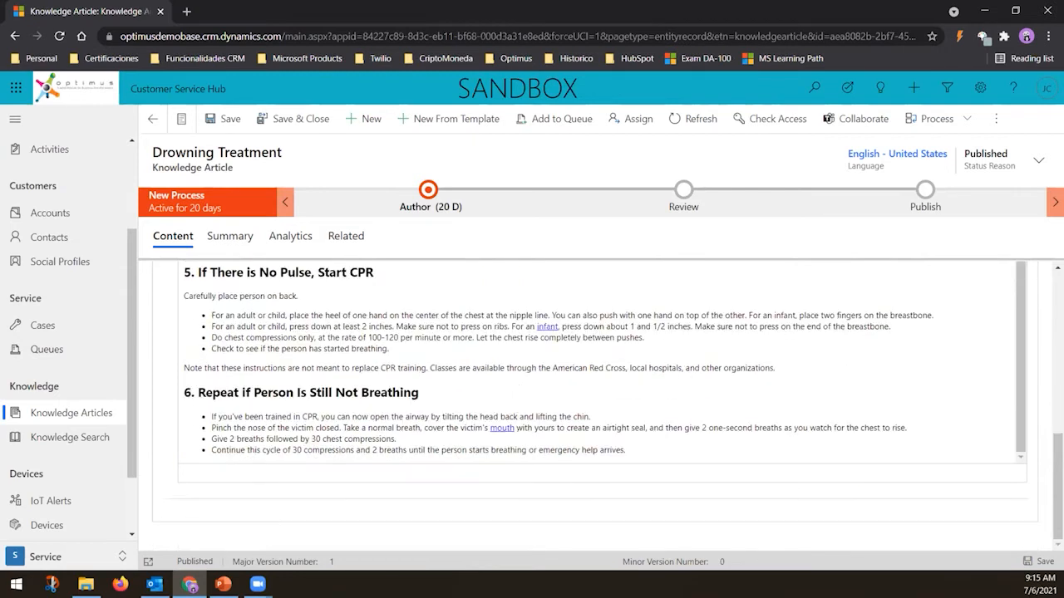
scroll(517, 429, up, 1)
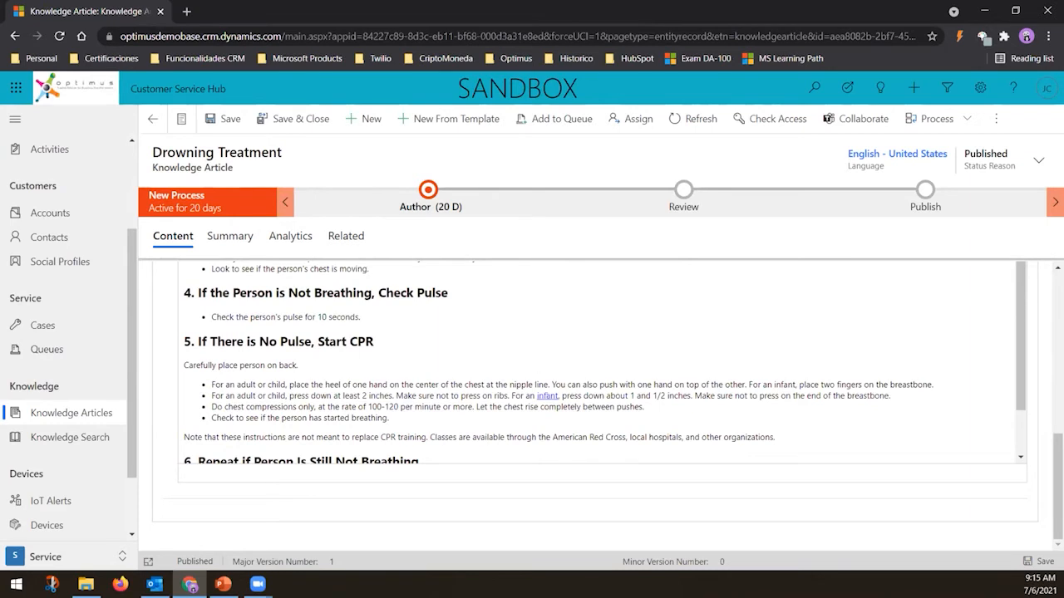
scroll(546, 396, up, 2)
scroll(546, 396, up, 3)
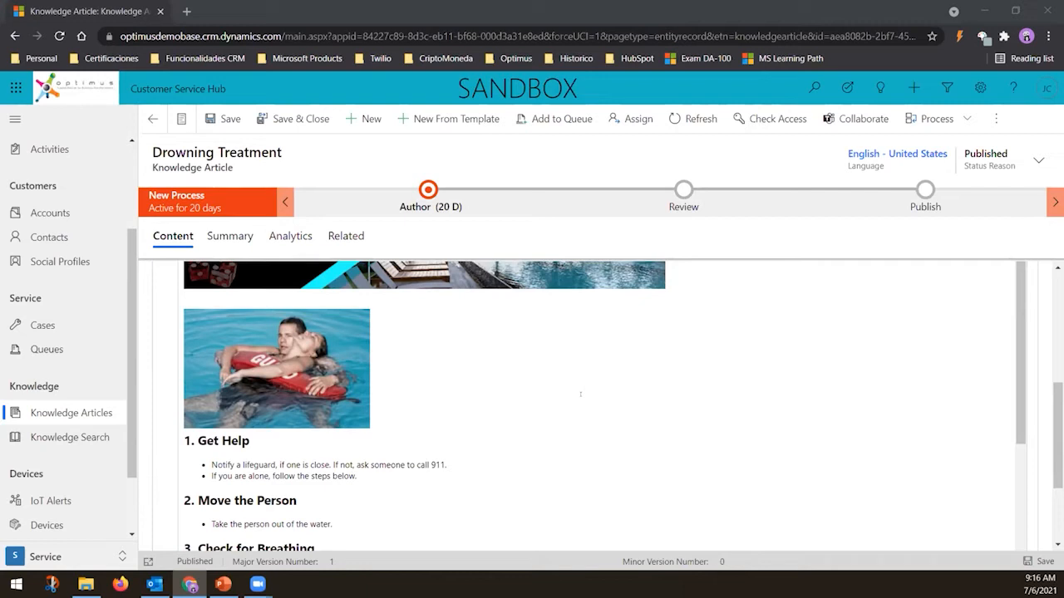
scroll(580, 394, down, 3)
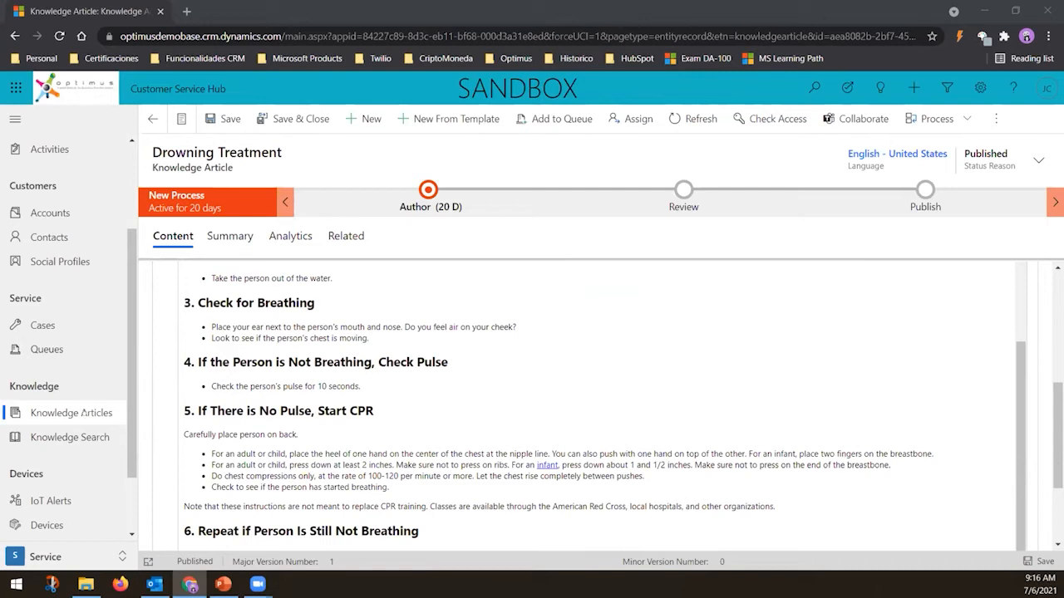
Create a new knowledge article and set its title to Printer Installation
click(71, 413)
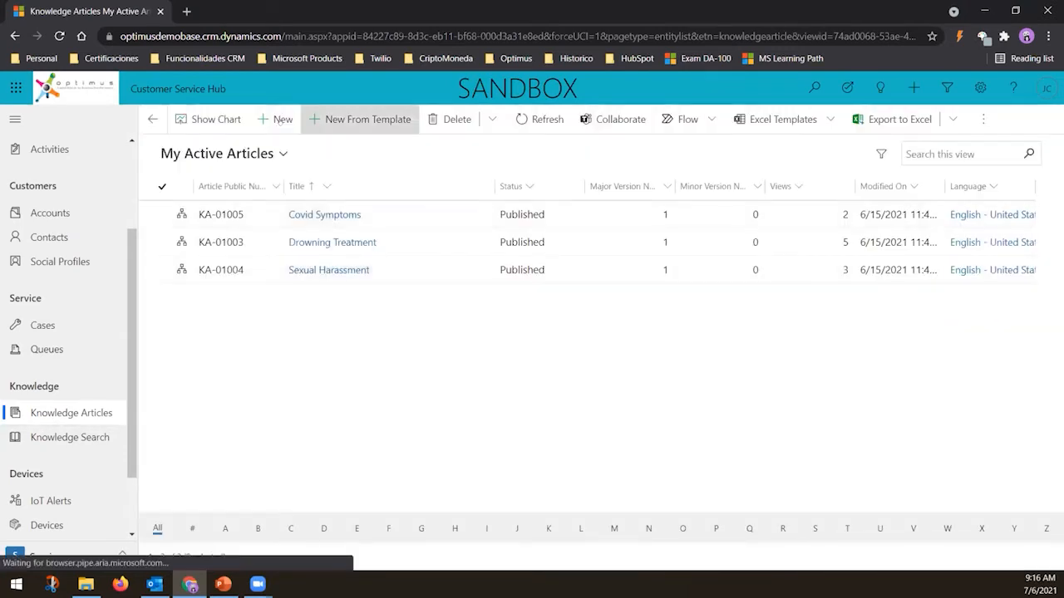
click(282, 120)
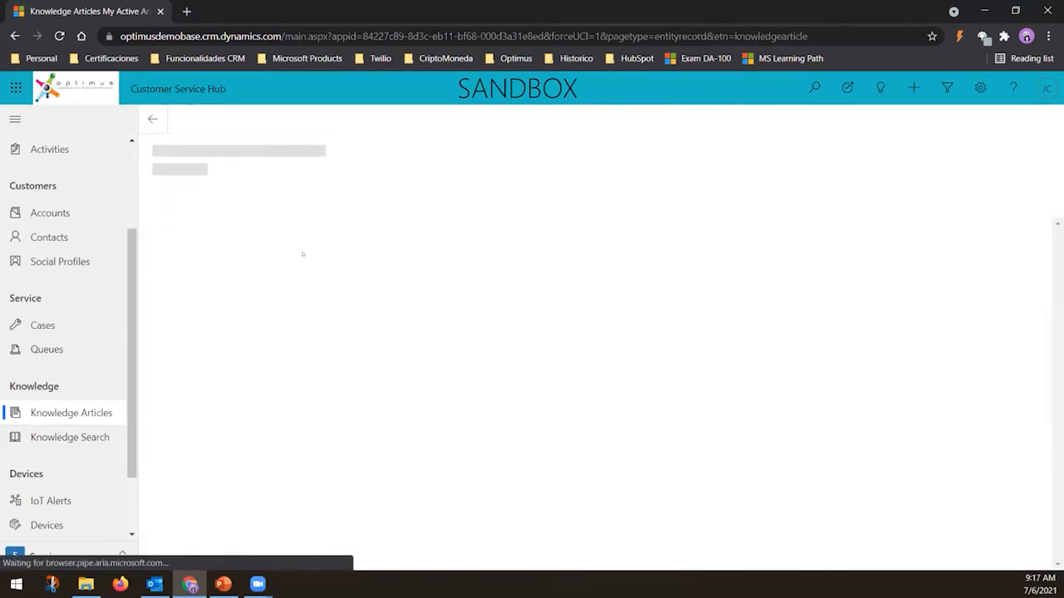
click(315, 259)
text(pRINTER iNTSLLATION)
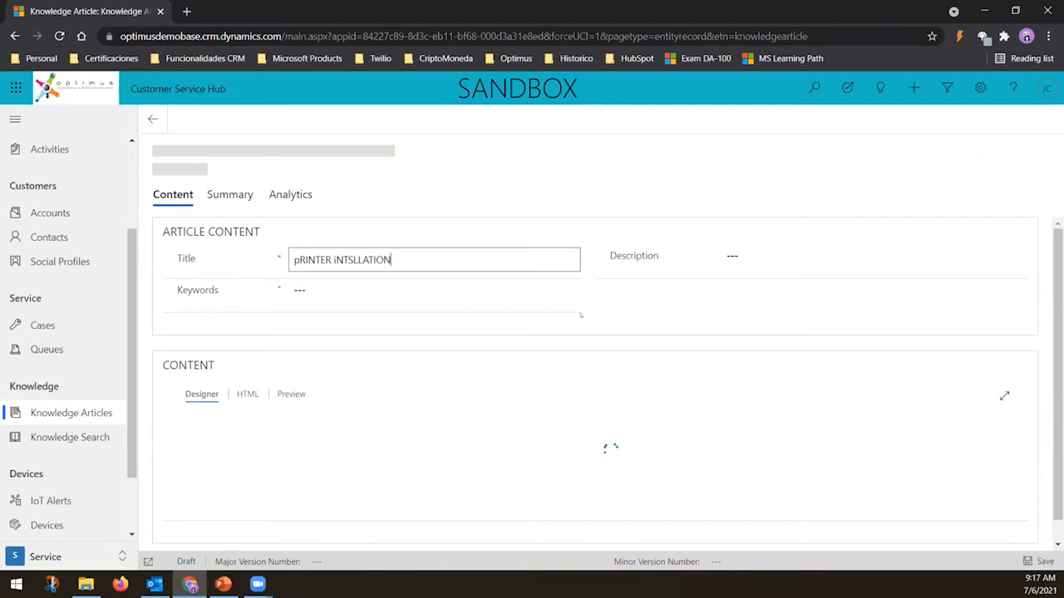
key(Home)
key(Delete)
key(ctrl+a)
text(Printer )
text(Installa)
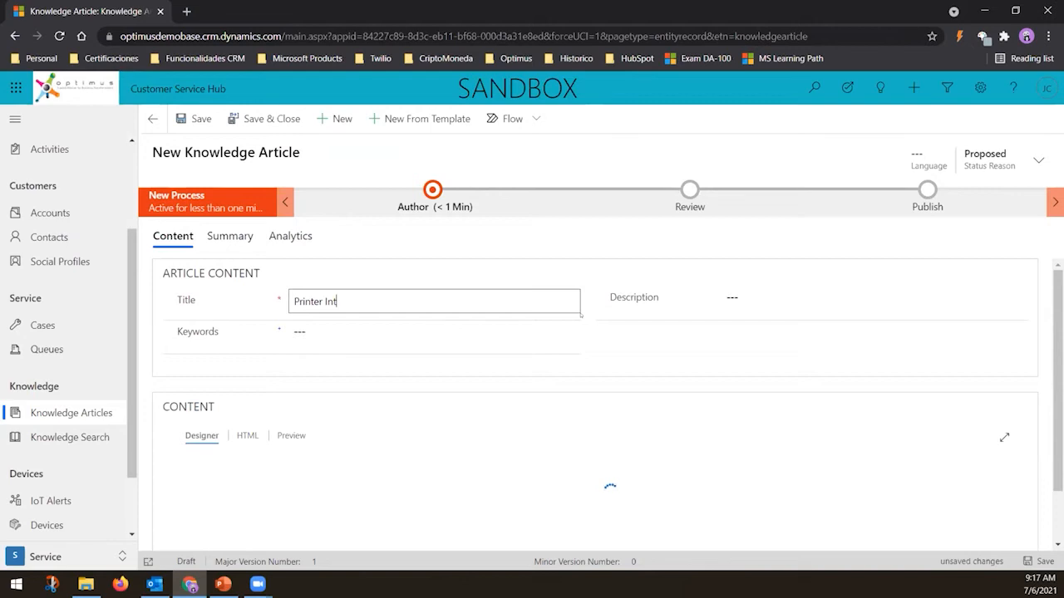
text(tion)
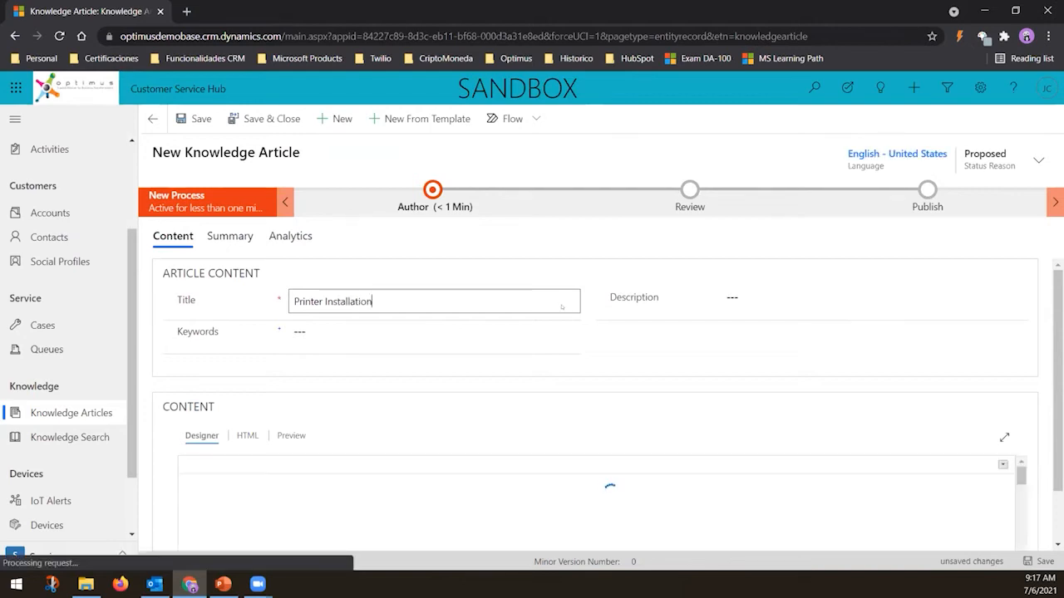
Enter the description "On this article we are going to explain how to.."
click(749, 296)
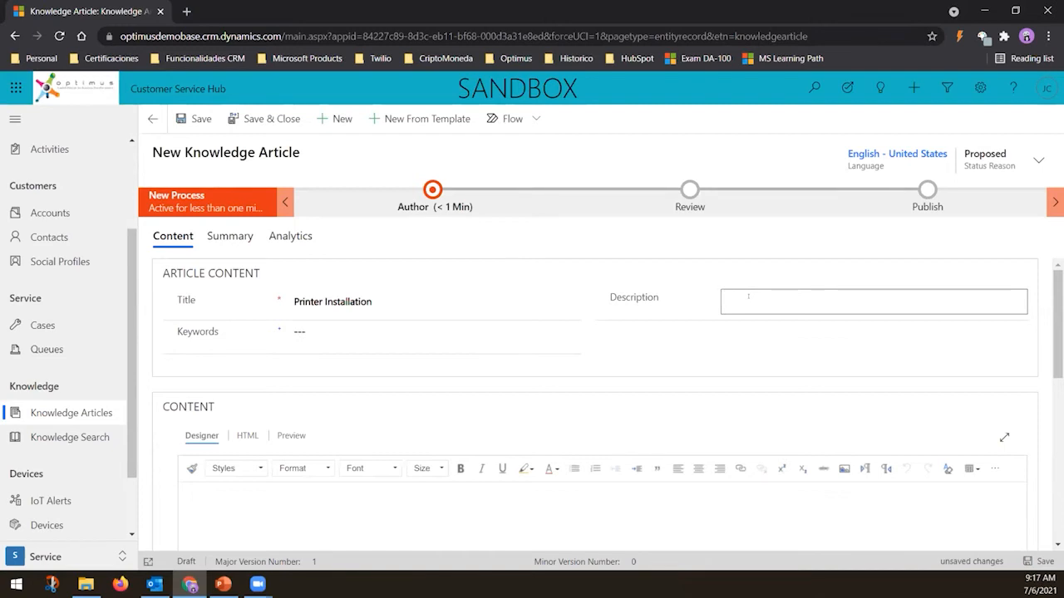
text(On this article we are ging to explain how to..)
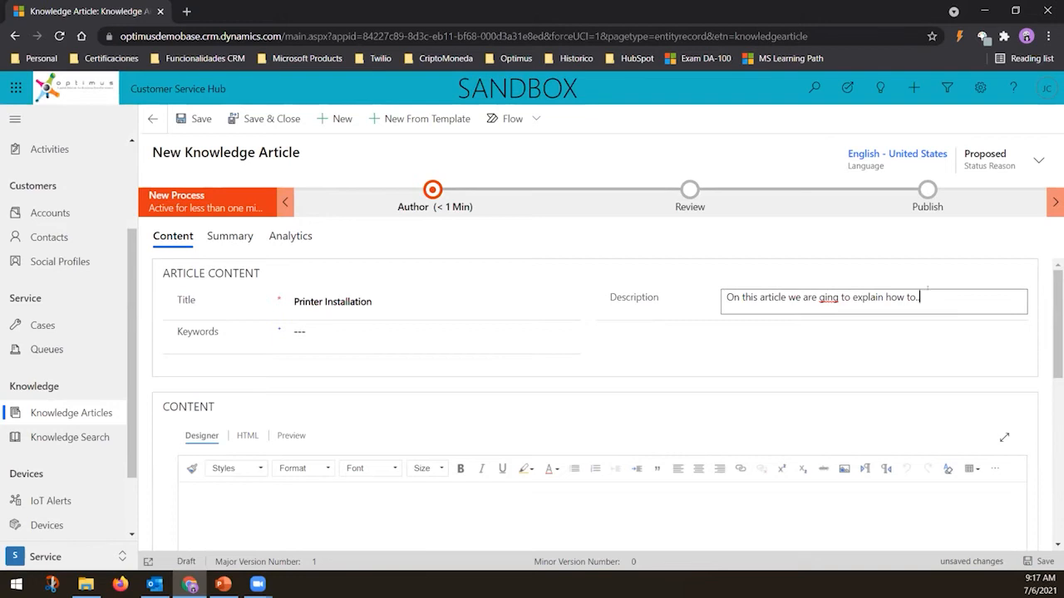
click(825, 299)
text(o)
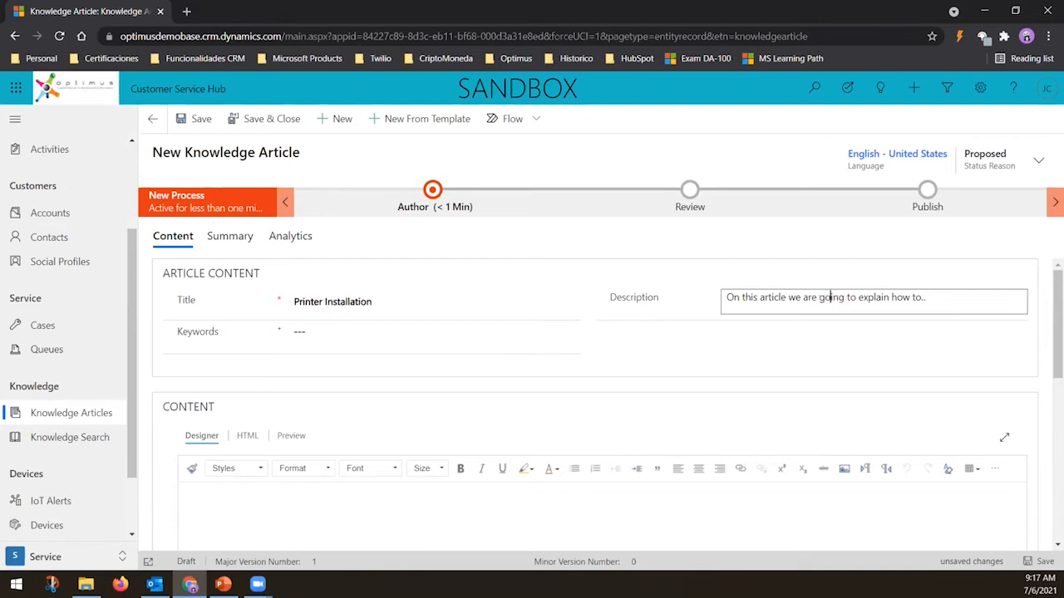
Enter the keywords "printer, installation, issues"
click(431, 333)
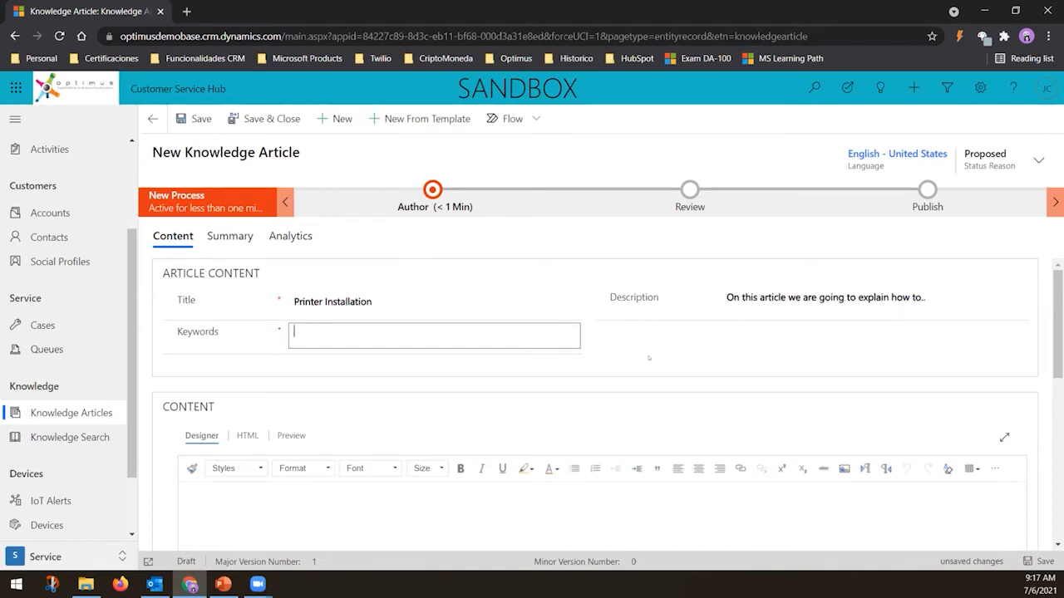
text(printer, installation, issues)
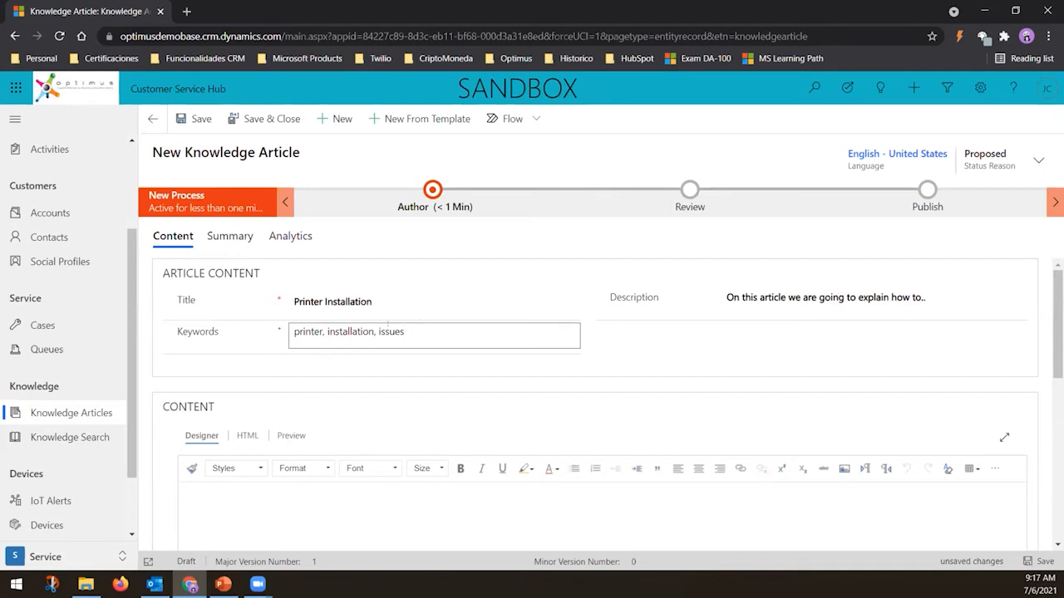
double_click(389, 331)
scroll(472, 447, down, 4)
scroll(295, 455, up, 3)
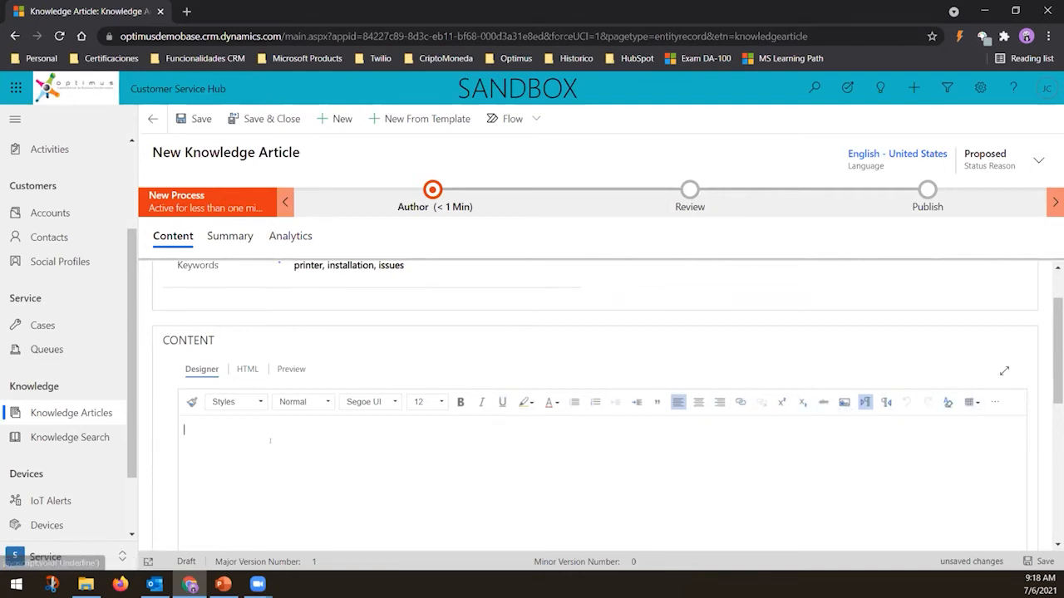
Check the content's HTML view and return to the Designer view
click(245, 370)
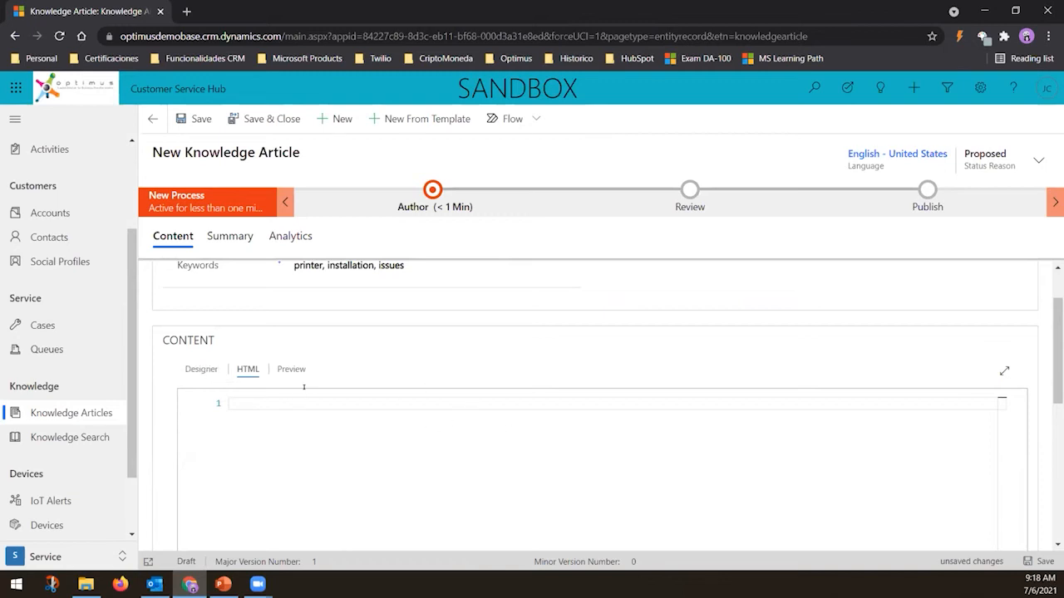
click(201, 371)
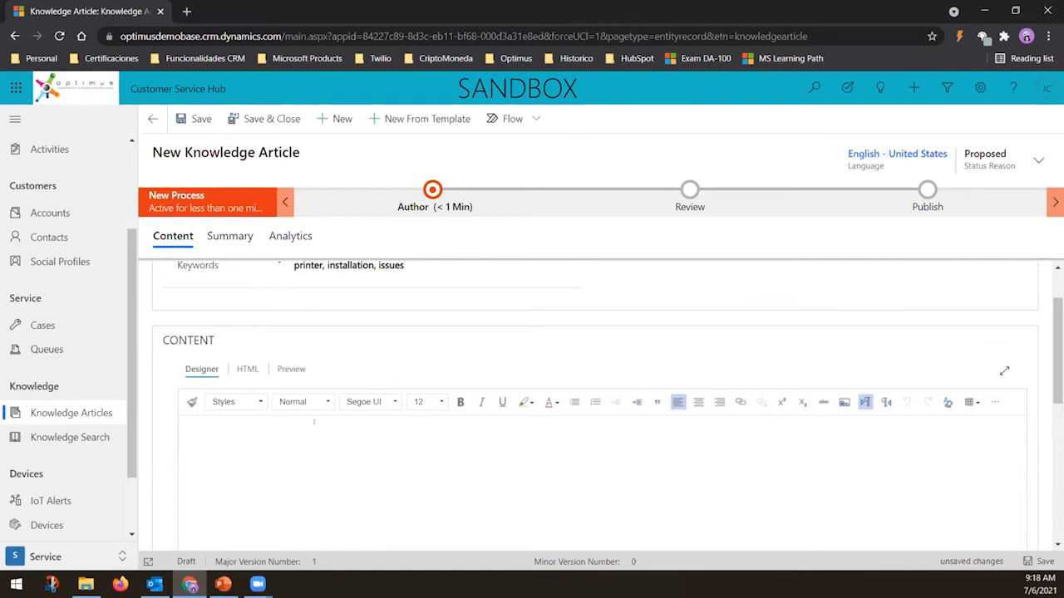
scroll(378, 420, down, 1)
scroll(294, 456, up, 2)
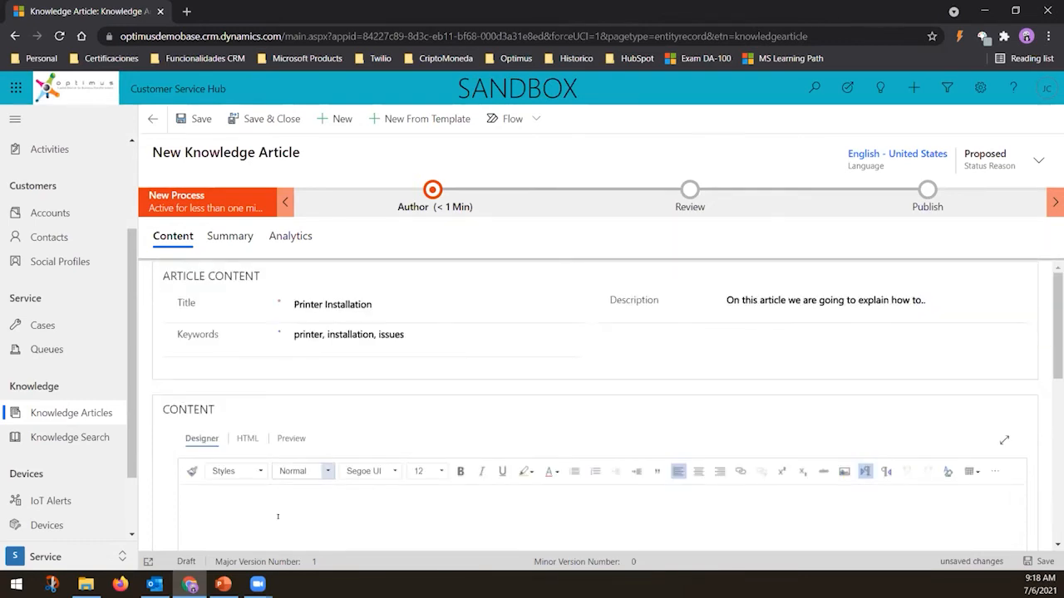
Type the heading "How to Install a Printer" in the content body, correcting its typos, and select it
click(278, 516)
scroll(297, 506, down, 1)
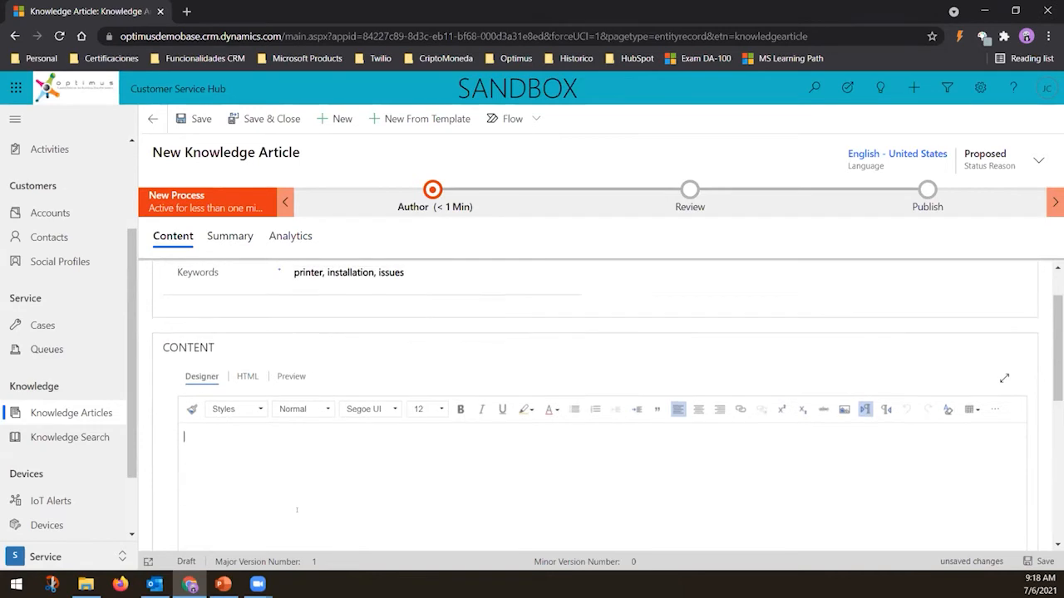
scroll(297, 510, up, 1)
text(Pro ap)
key(BackSpace)
key(BackSpace)
key(BackSpace)
key(BackSpace)
key(BackSpace)
key(BackSpace)
text(H)
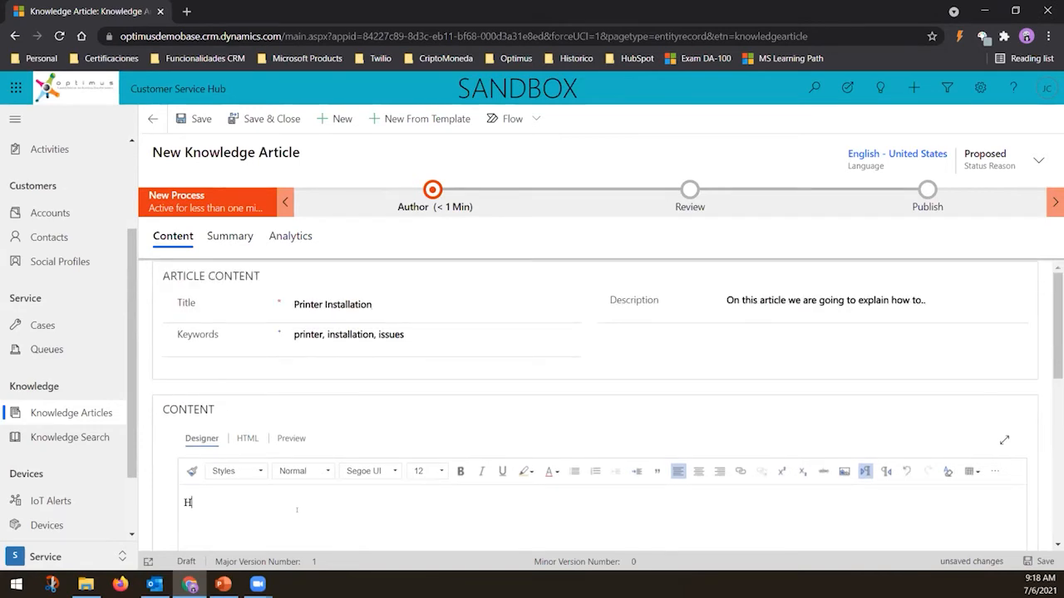
text(ow to Installa a printer?)
key(BackSpace)
key(ctrl+Left)
key(Delete)
text(P)
key(End)
key(shift+Home)
key(End)
key(Left)
key(Left)
key(Left)
key(Left)
key(Left)
key(Left)
key(Left)
key(Left)
key(Left)
key(Left)
key(BackSpace)
key(End)
key(shift+Home)
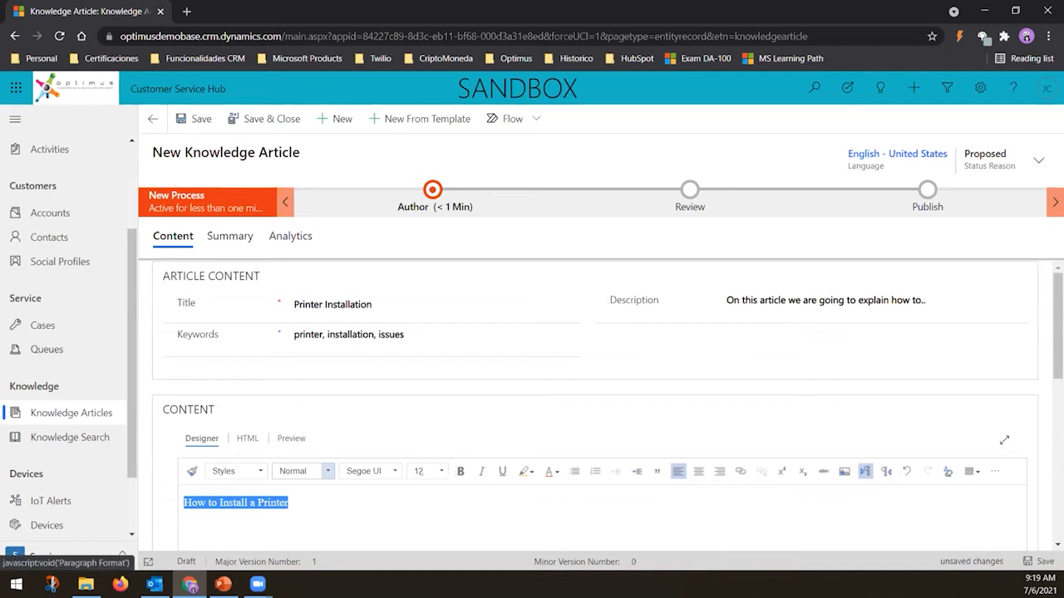
Make the heading bold and set its font size to 24
click(453, 470)
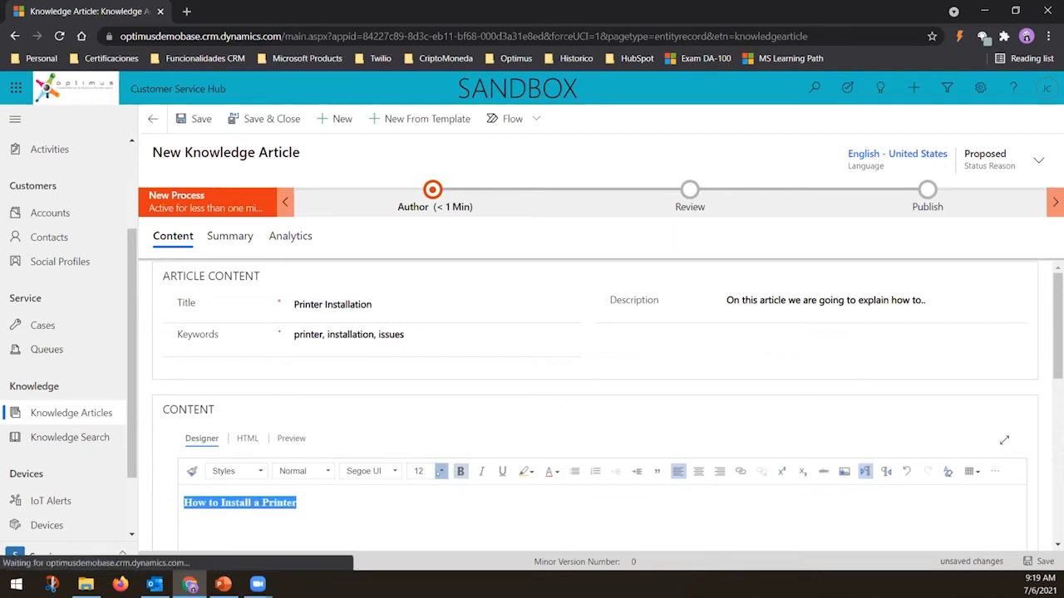
click(440, 472)
scroll(432, 490, down, 5)
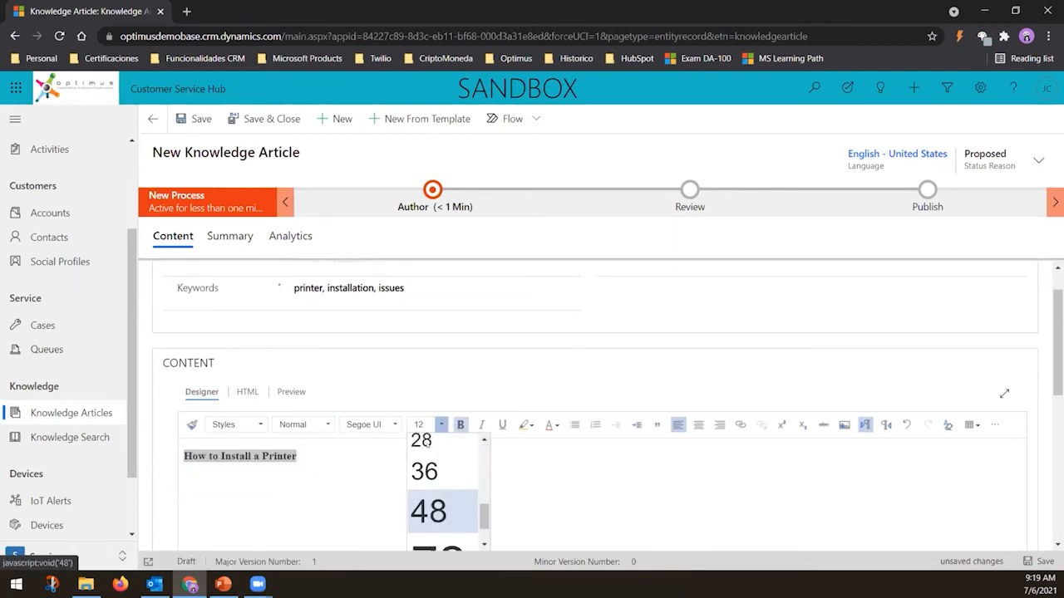
scroll(432, 474, up, 2)
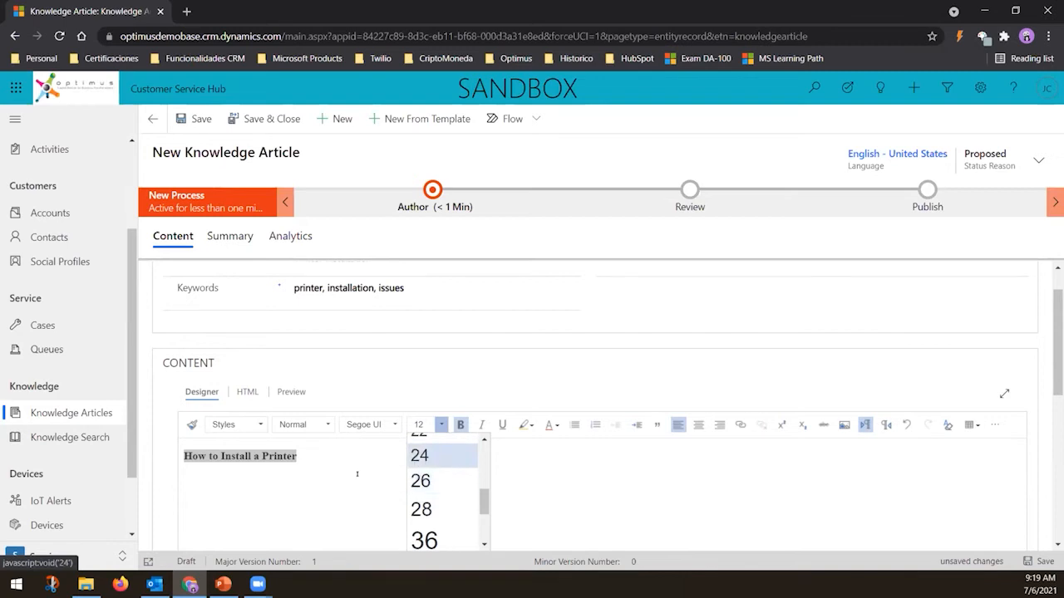
click(424, 454)
click(342, 480)
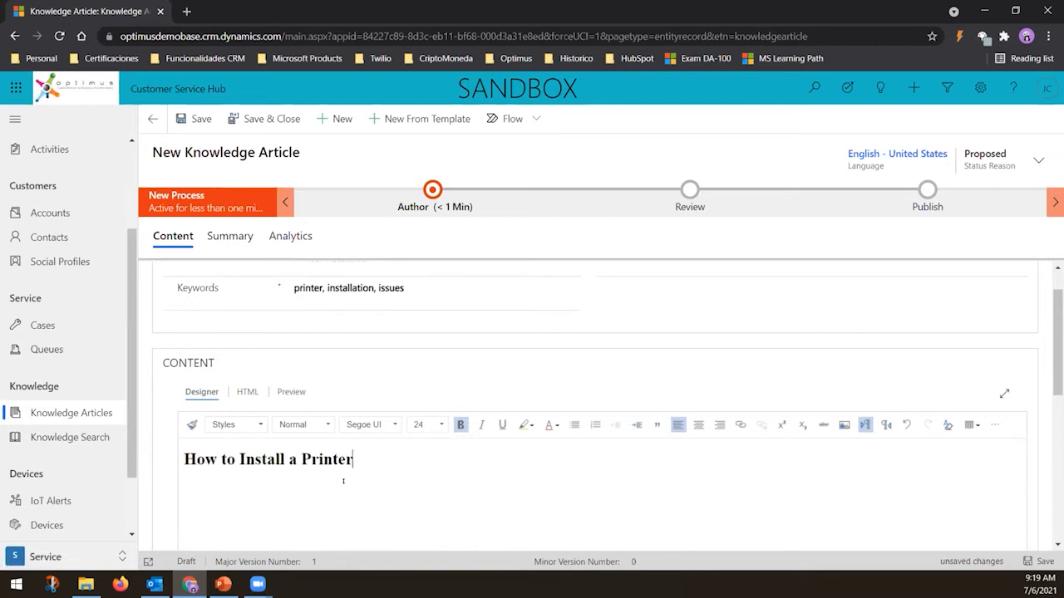
Start a new paragraph below the heading and set its font size to 14
key(Return)
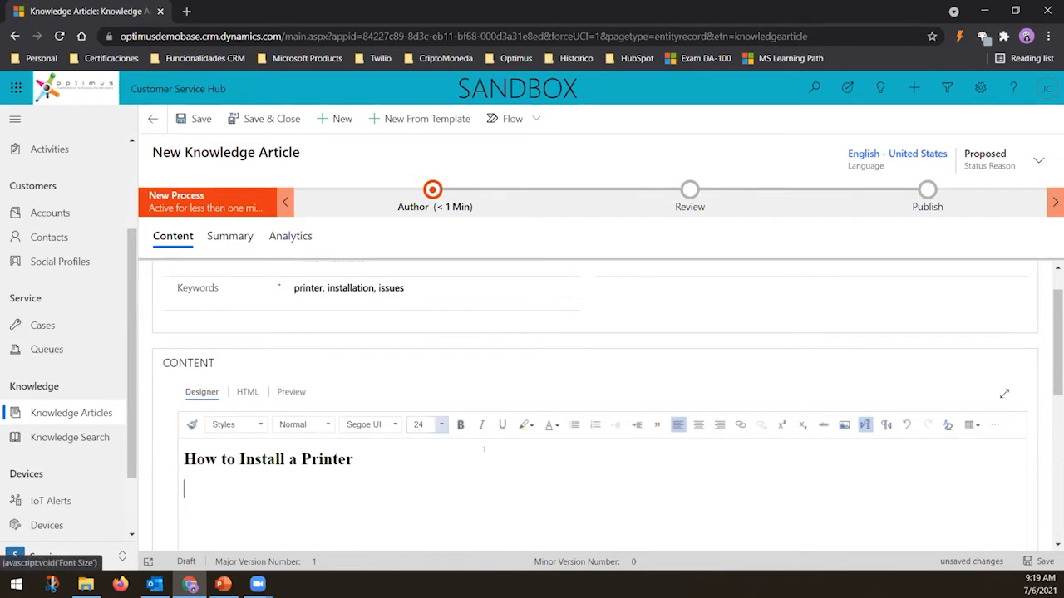
click(441, 425)
click(481, 454)
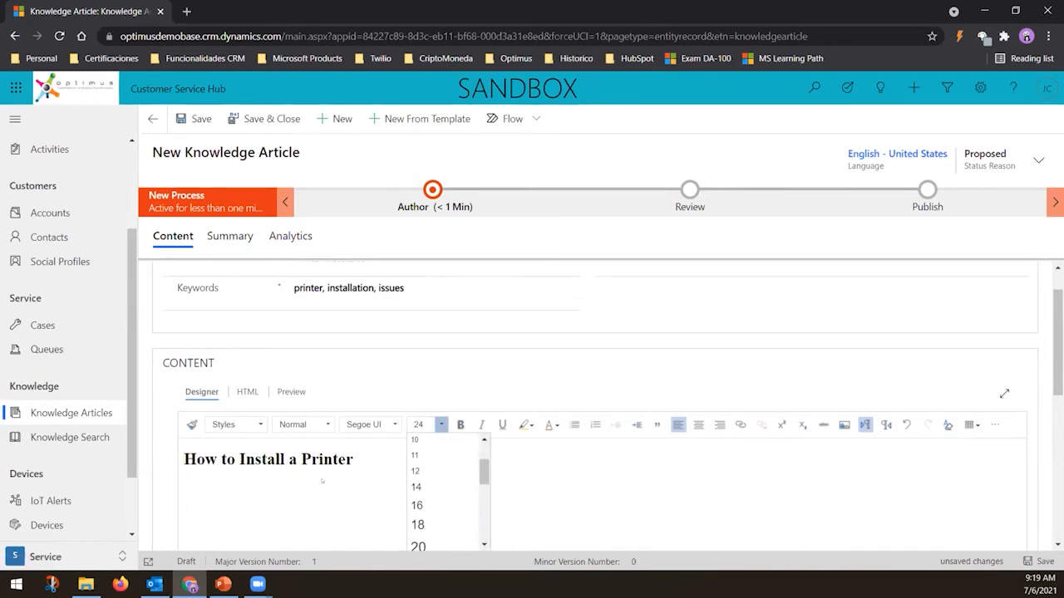
key(Return)
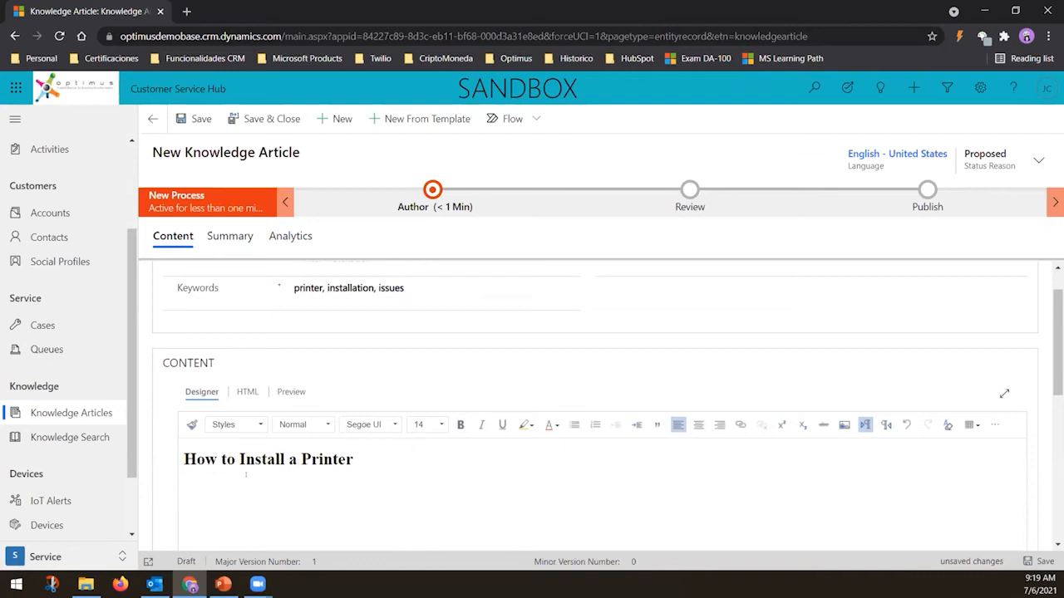
Type the intro line "Here is the rpocederure to installa a printer: ..." and save the article
text(Here is the rpocederure to installa a printer: ...)
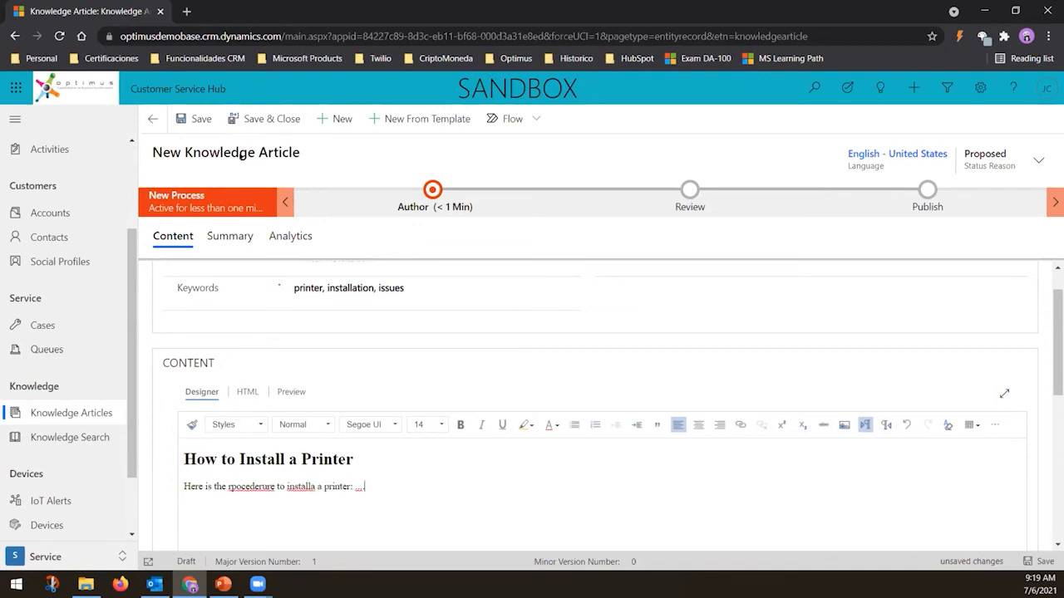
click(192, 119)
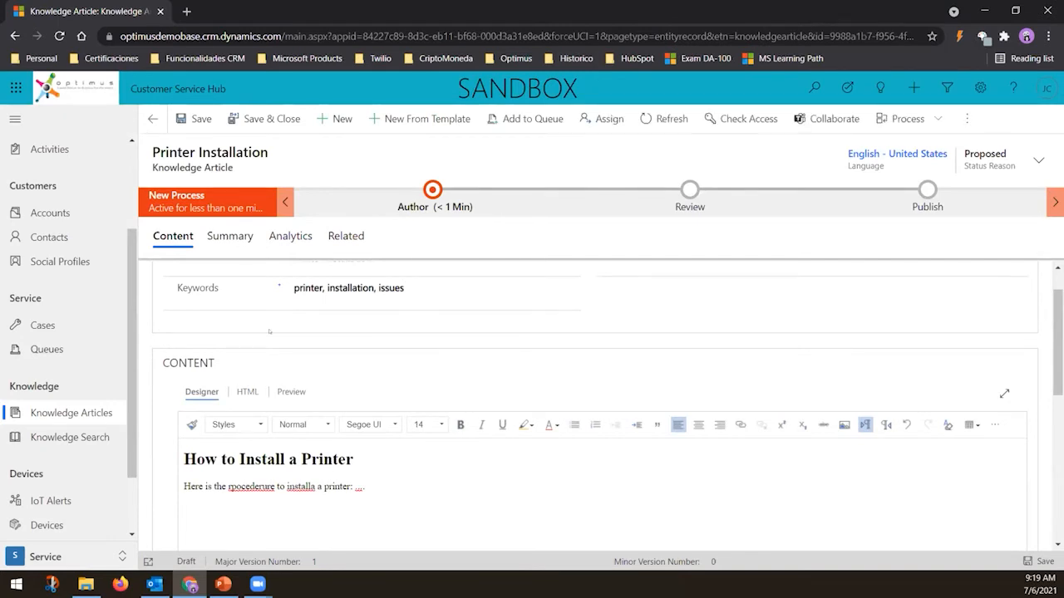
Review the article's basic settings on the Summary tab
scroll(240, 313, up, 1)
click(216, 235)
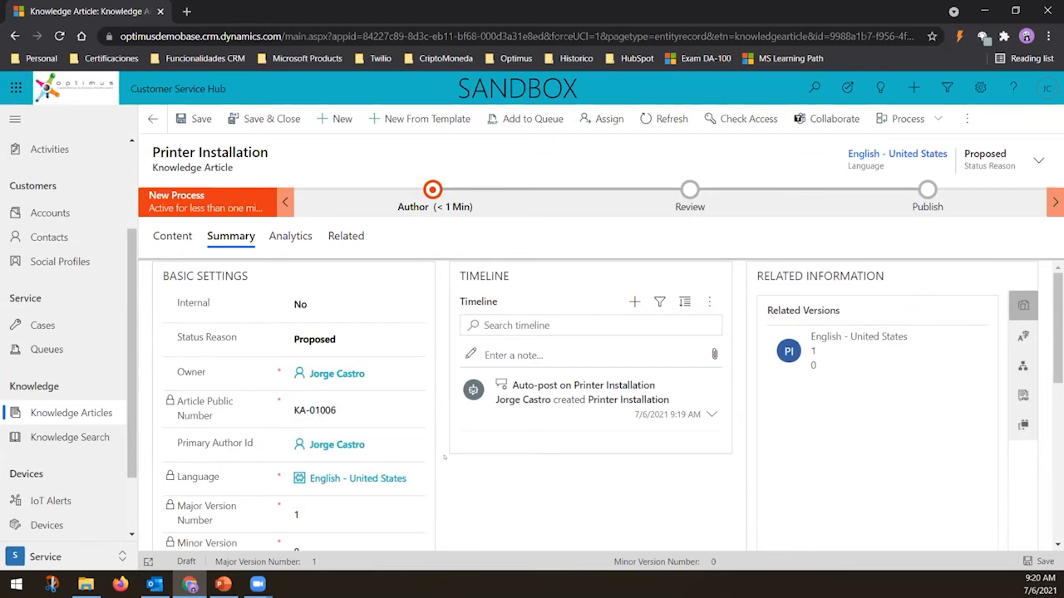
scroll(444, 457, down, 1)
scroll(444, 458, down, 1)
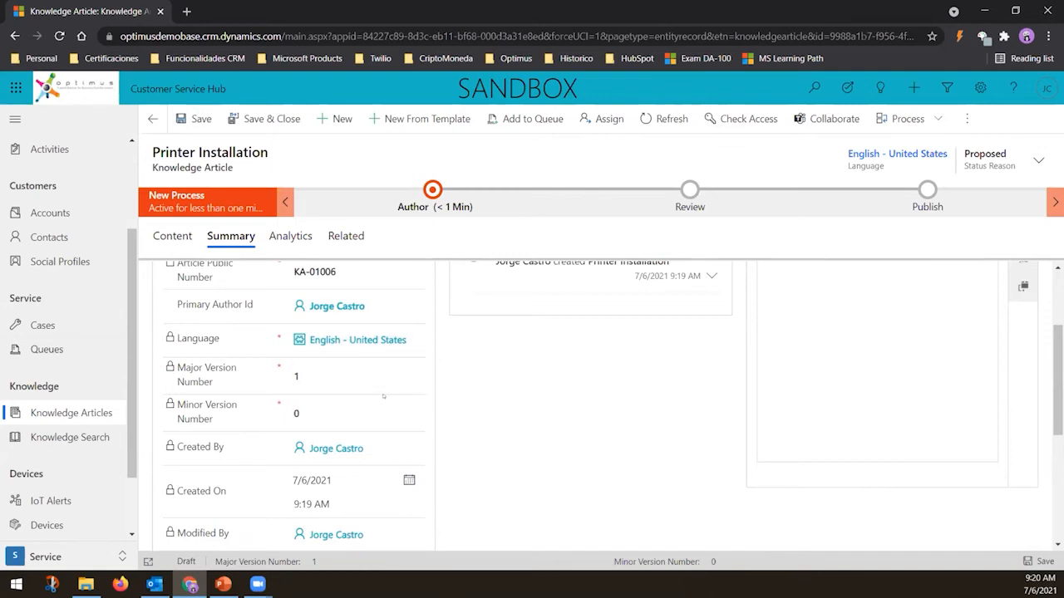
scroll(483, 399, up, 1)
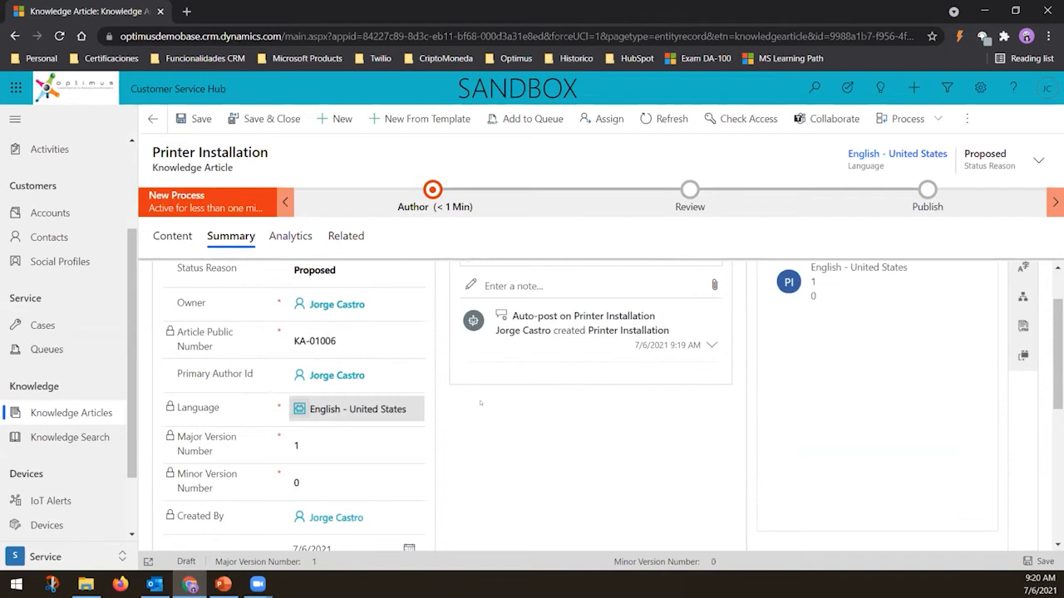
scroll(349, 441, up, 1)
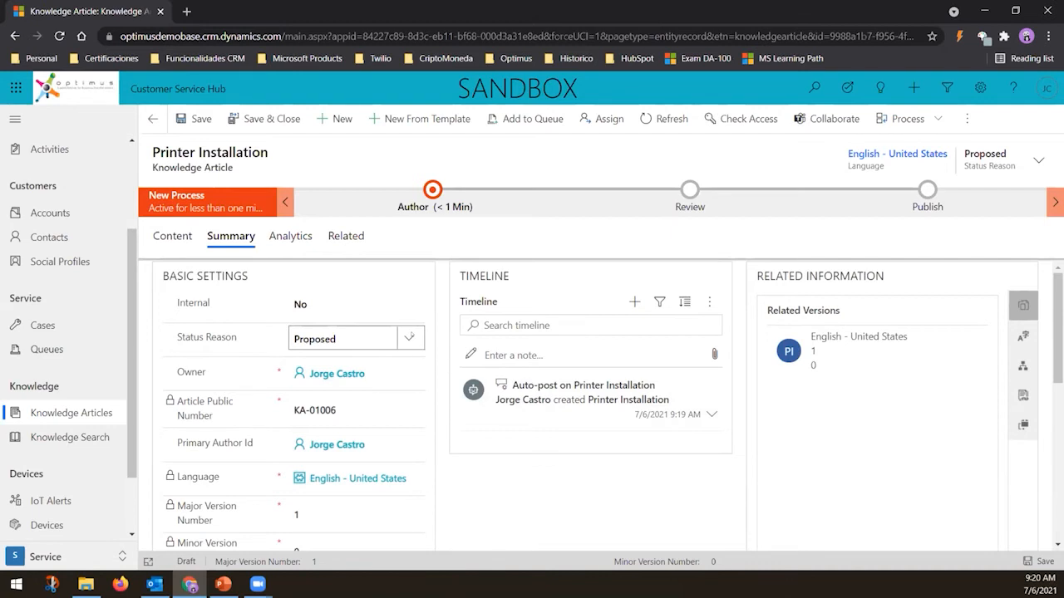
Open the Status Reason list to view its available options without changing it
click(411, 337)
click(408, 339)
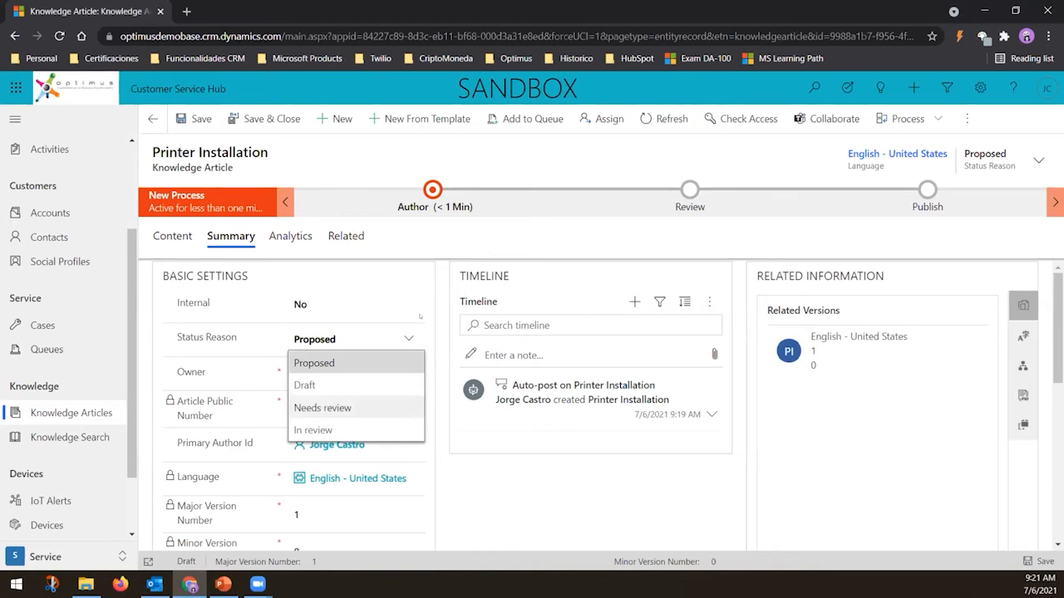
click(418, 334)
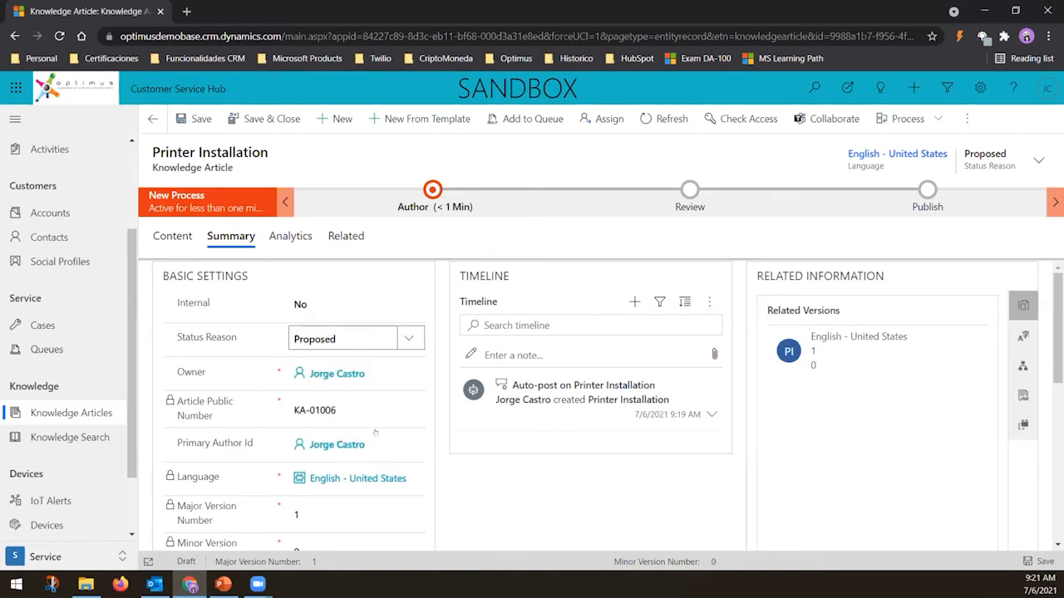
click(419, 337)
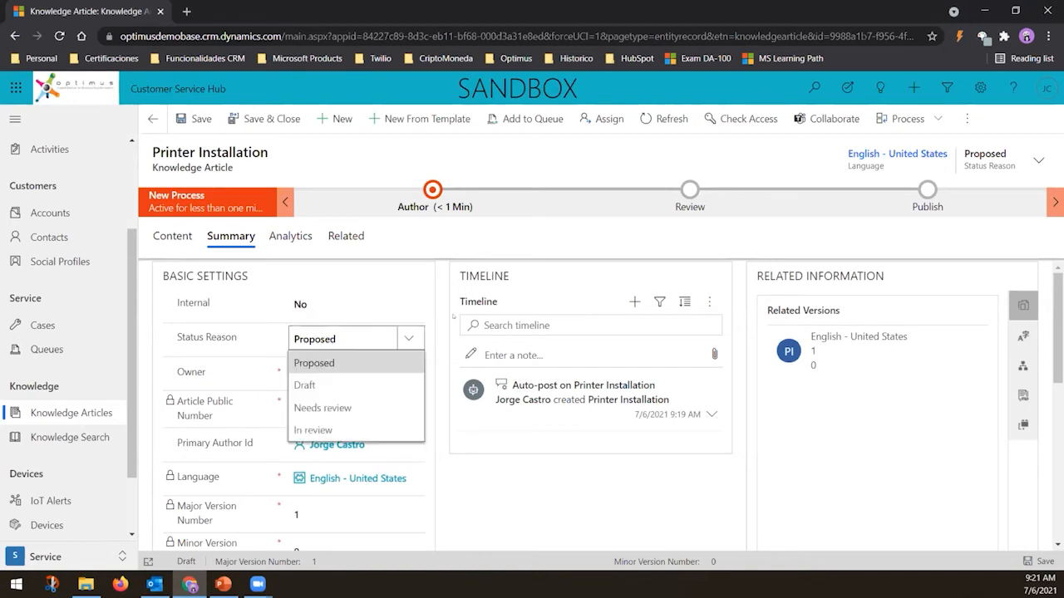
click(393, 333)
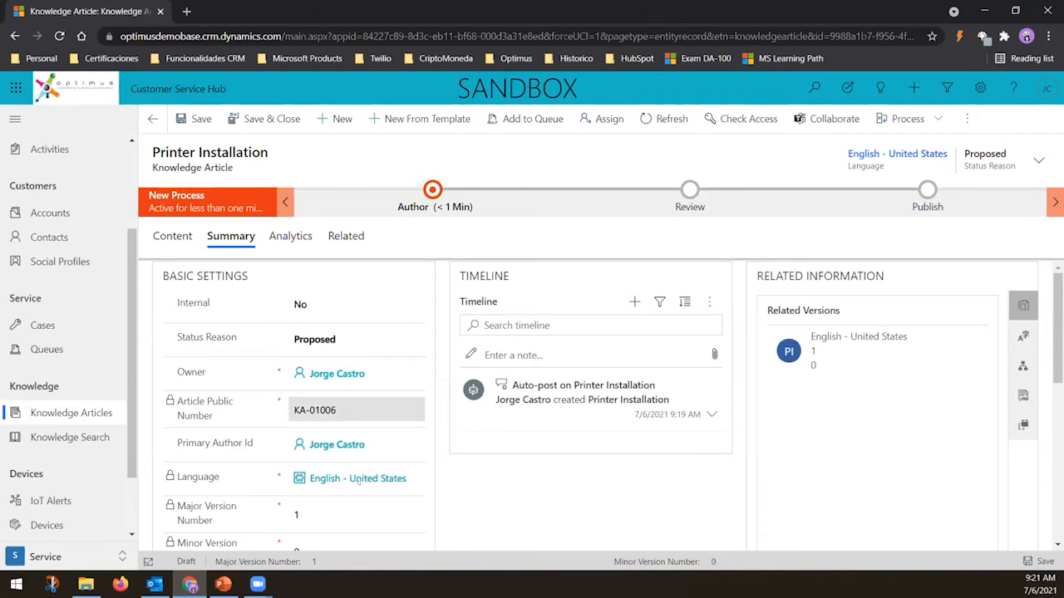
Review the remaining summary fields and open the Analytics tab
scroll(359, 482, down, 1)
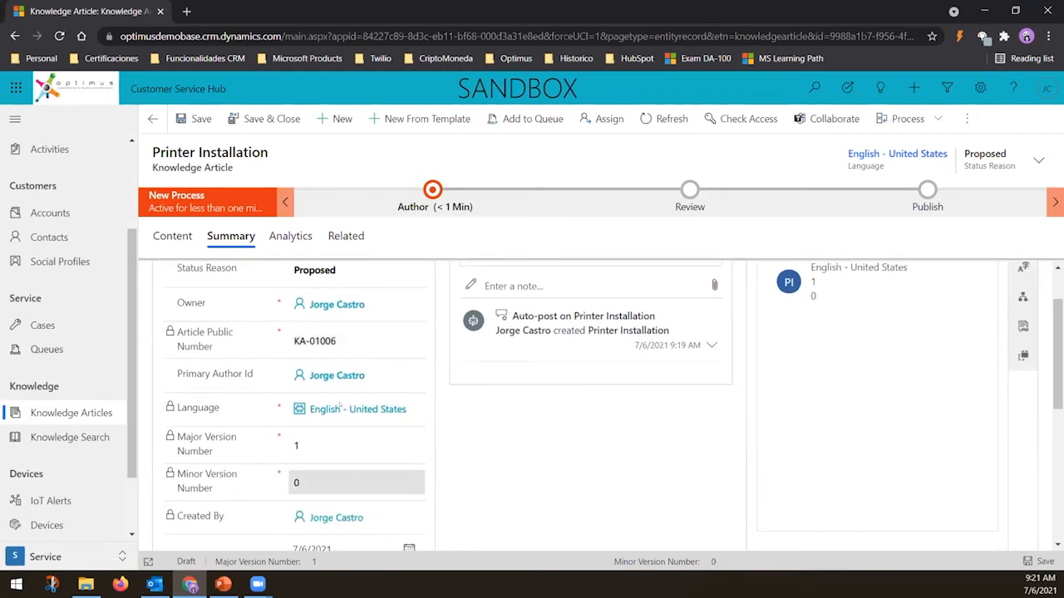
scroll(340, 405, down, 1)
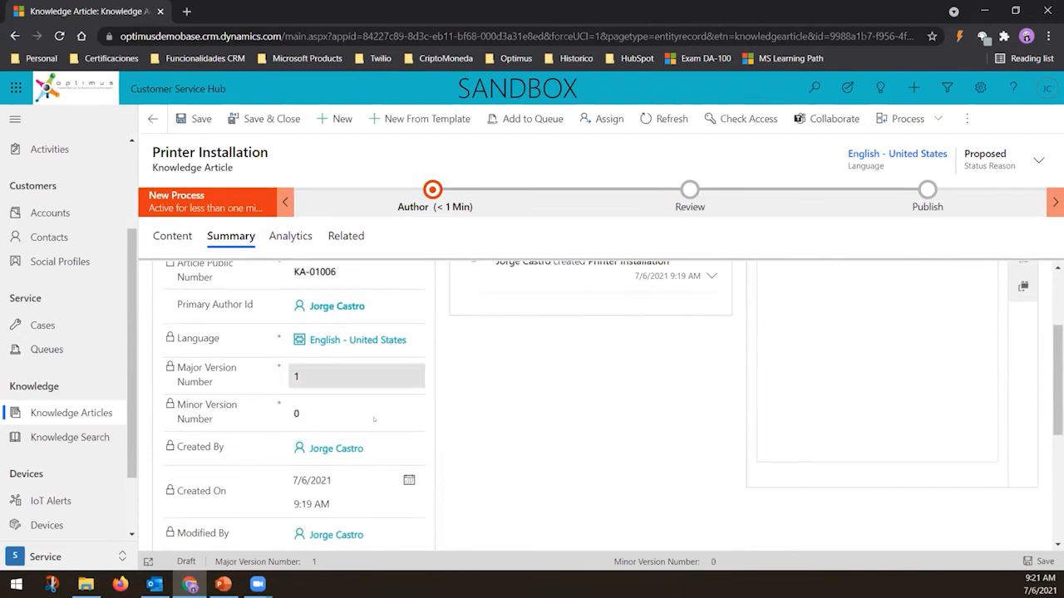
scroll(374, 420, down, 1)
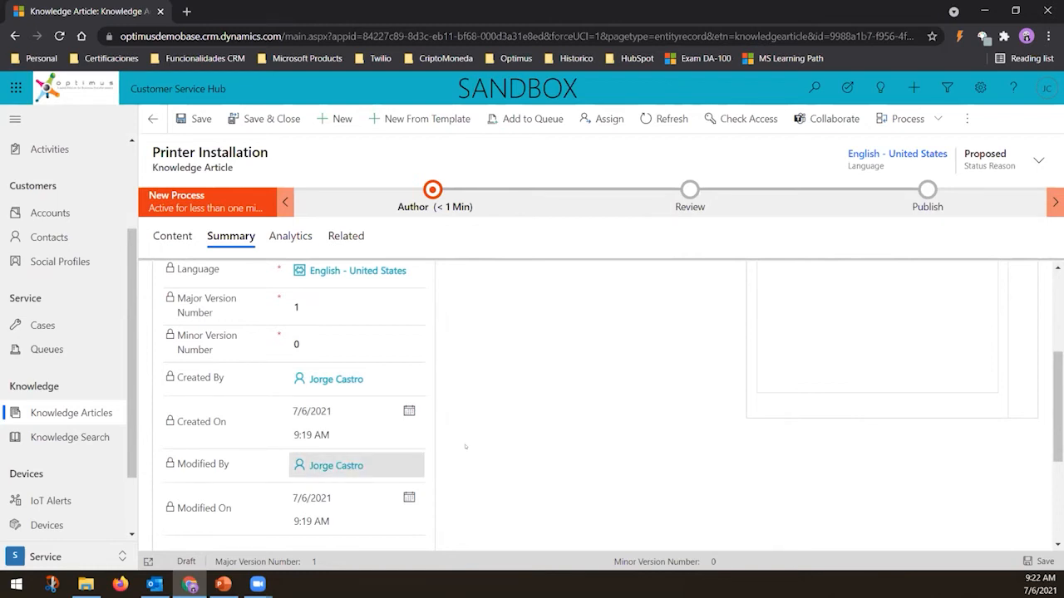
scroll(470, 457, up, 3)
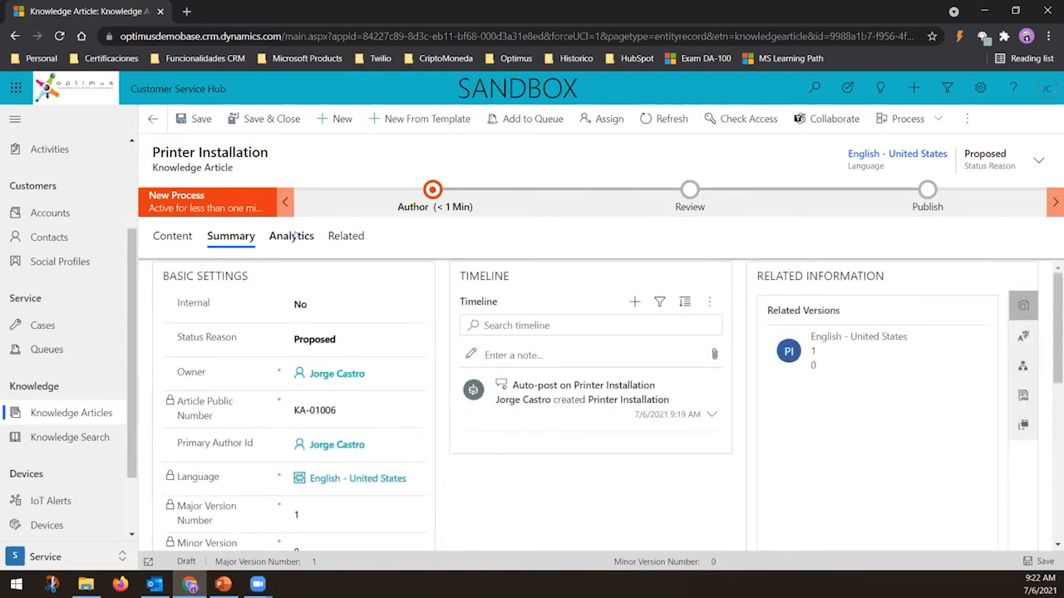
click(296, 237)
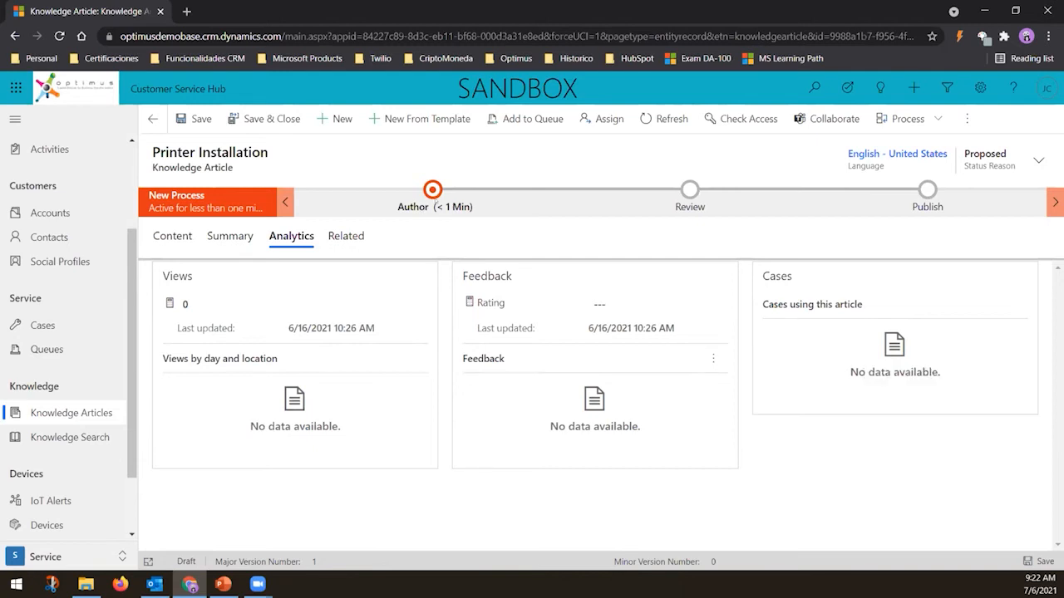
In the Author stage, set the article subject to Service > Customer Support and advance to the next stage
click(435, 208)
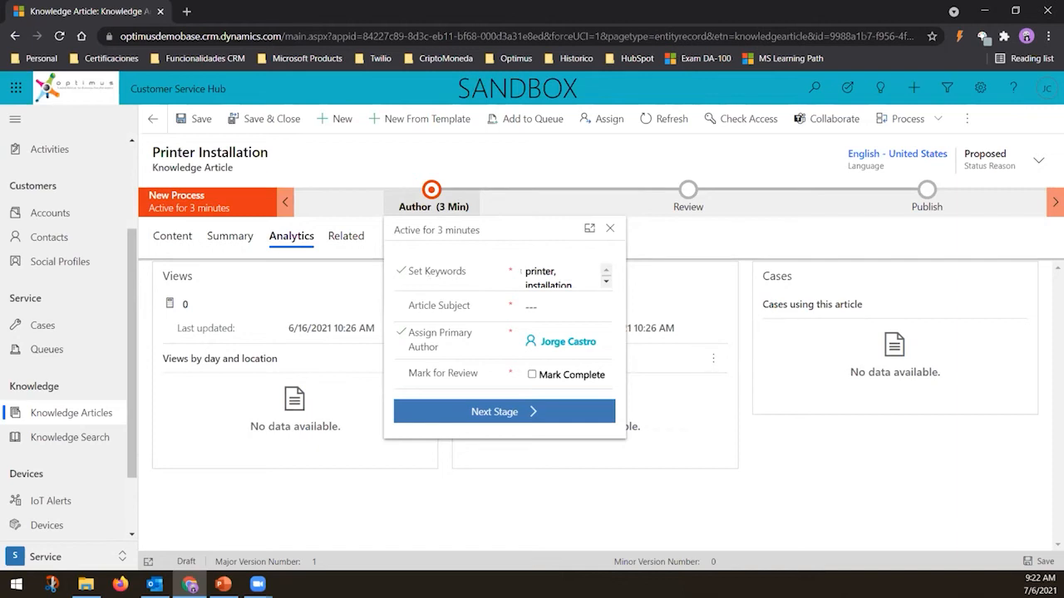
click(603, 307)
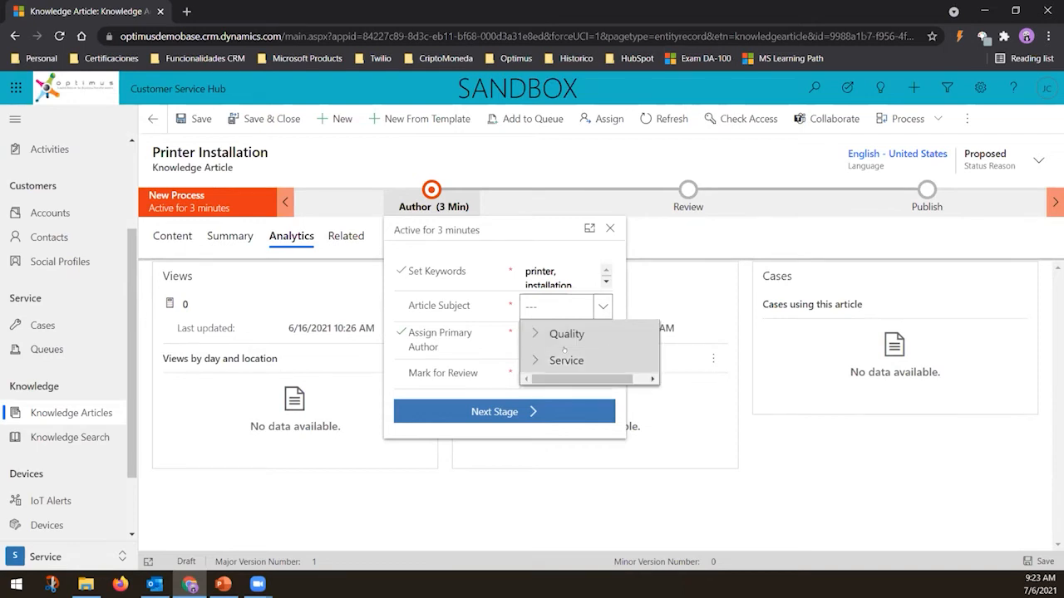
click(565, 356)
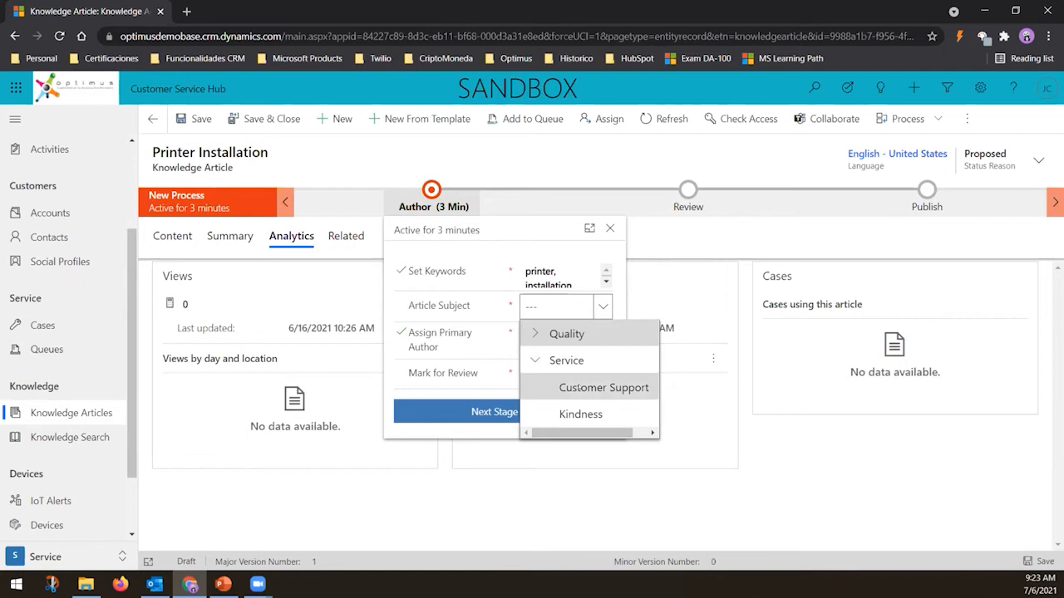
click(604, 387)
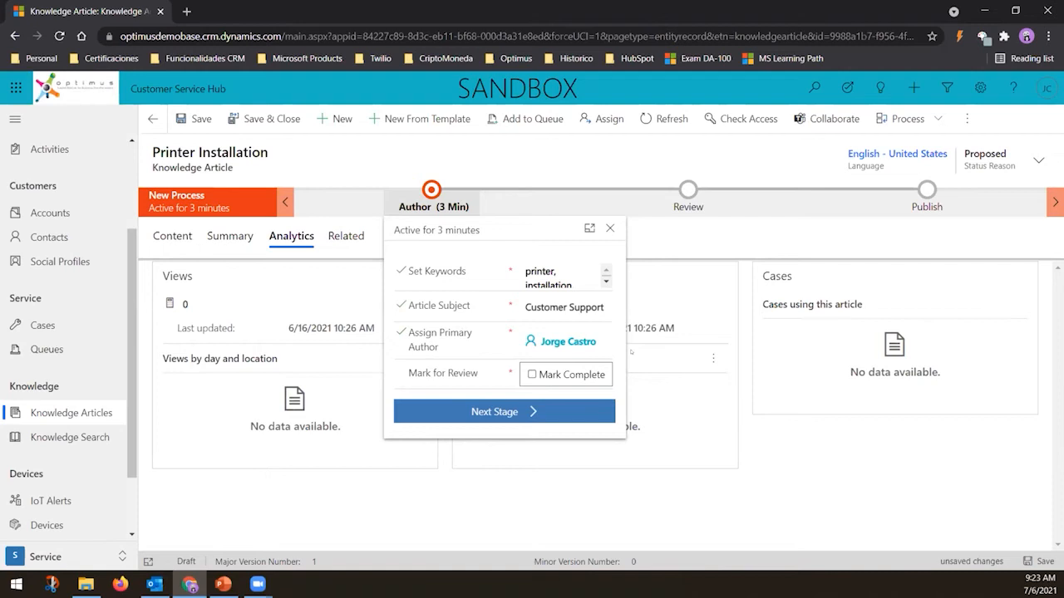
click(545, 336)
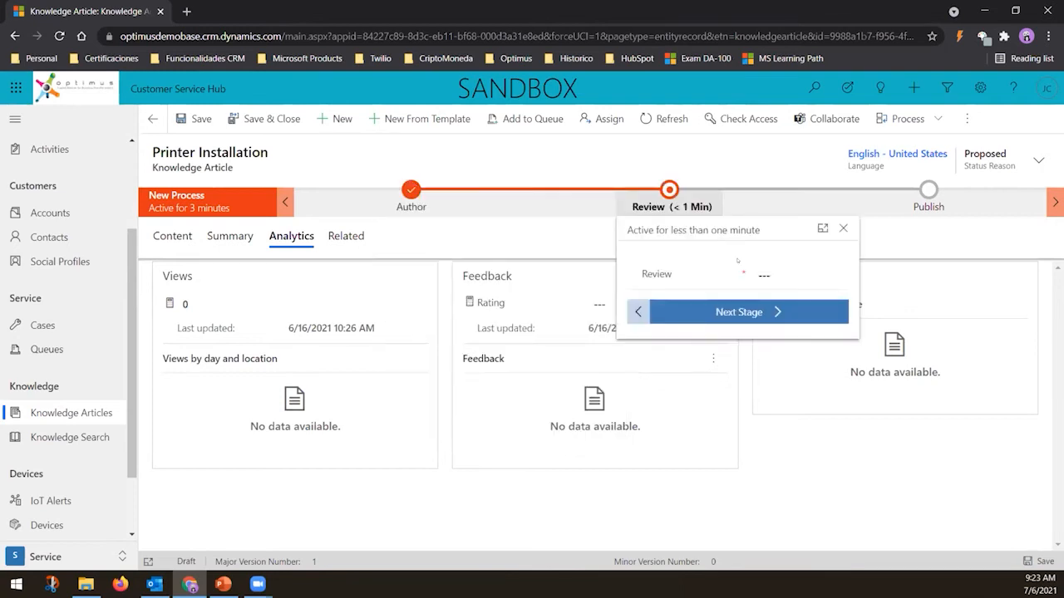
View the Review stage's review options and refresh the article form
click(798, 276)
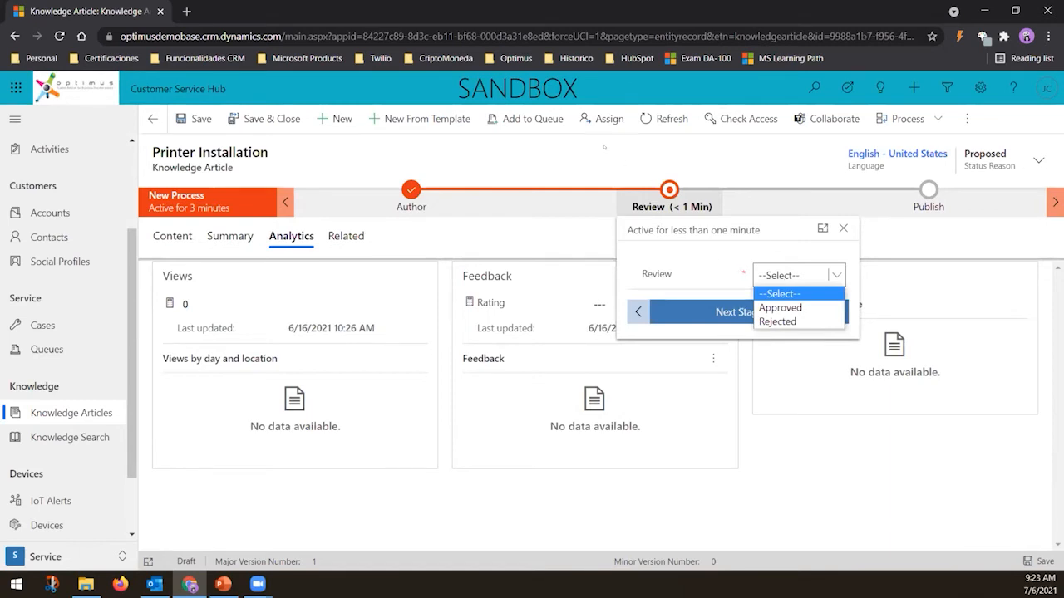
click(729, 270)
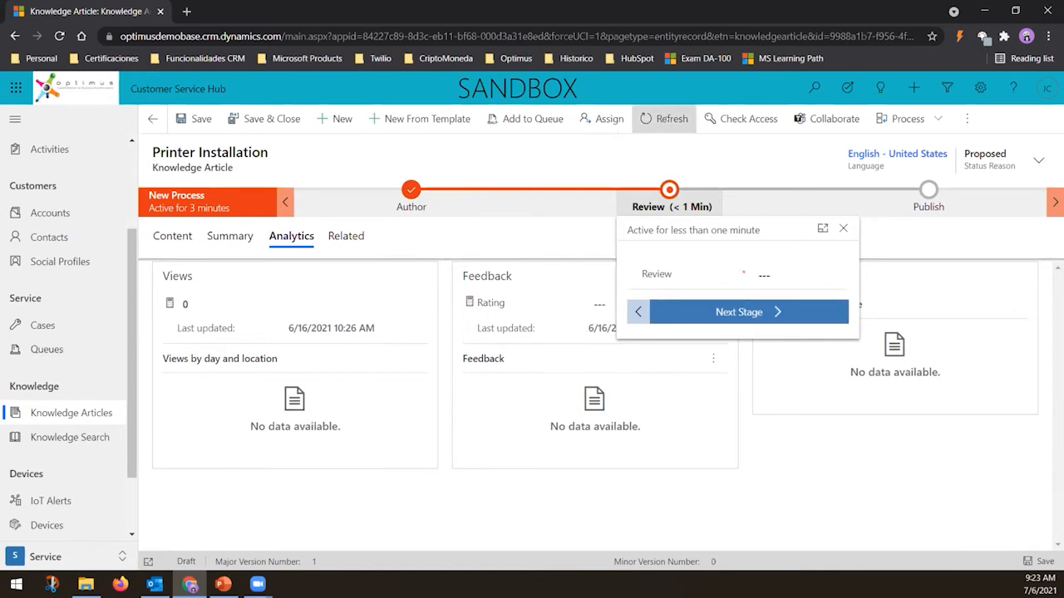
click(666, 119)
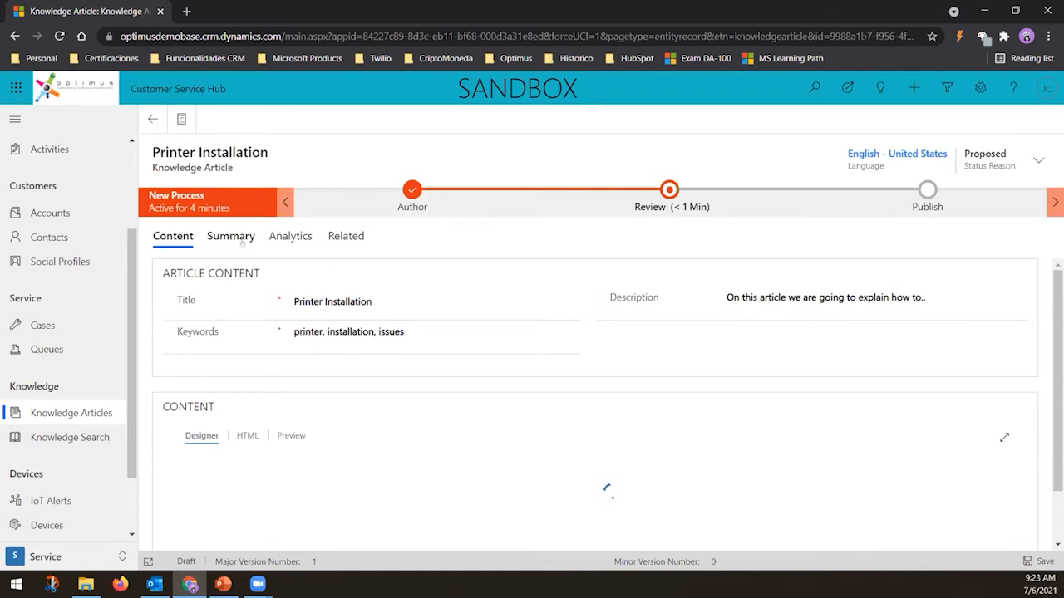
Set the article's Status Reason to Needs review on the Summary tab
click(241, 239)
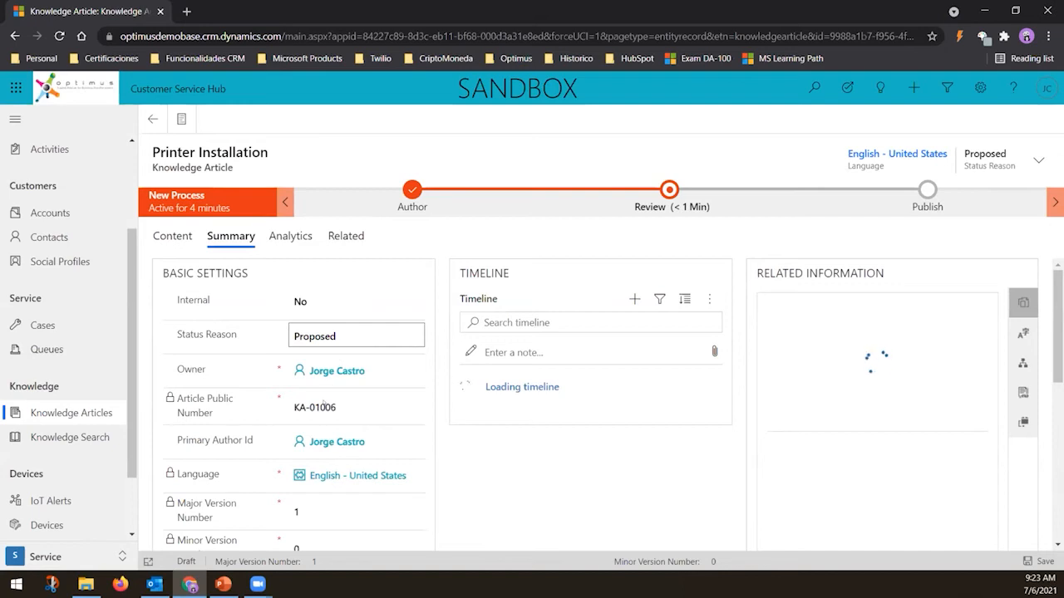
click(340, 336)
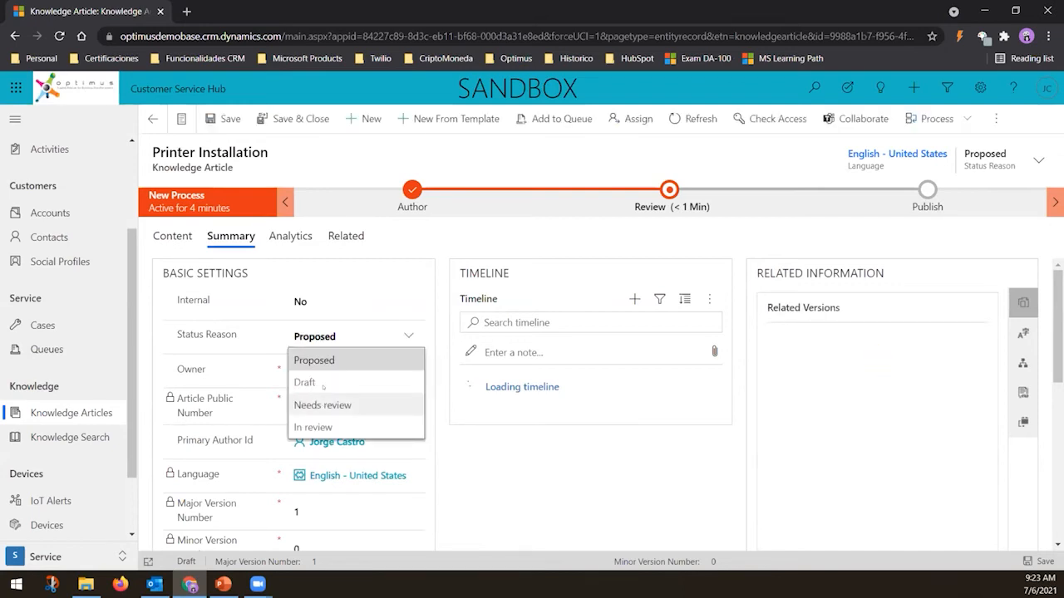
click(323, 405)
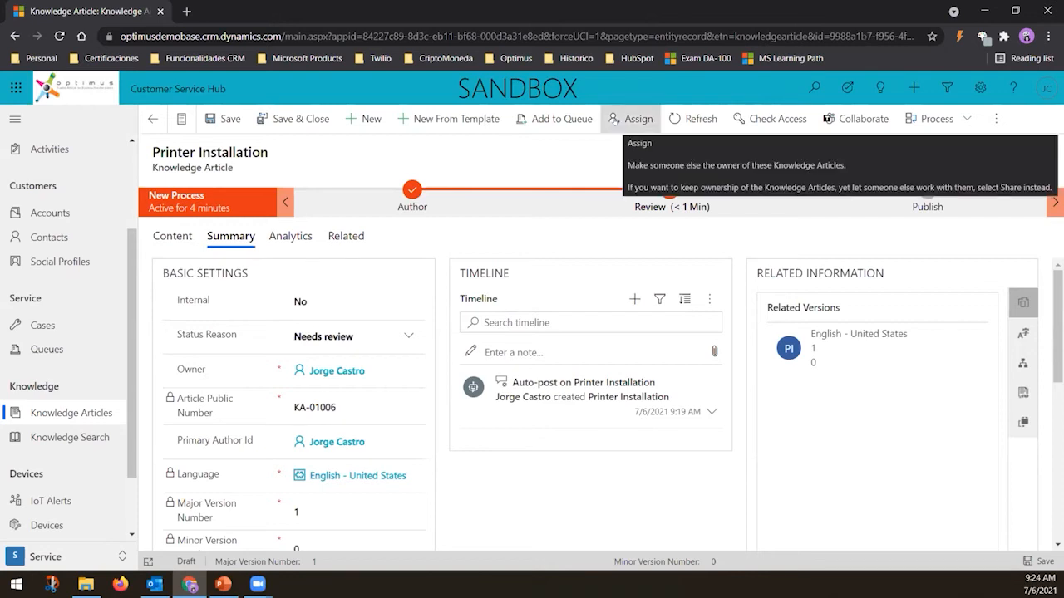
click(612, 119)
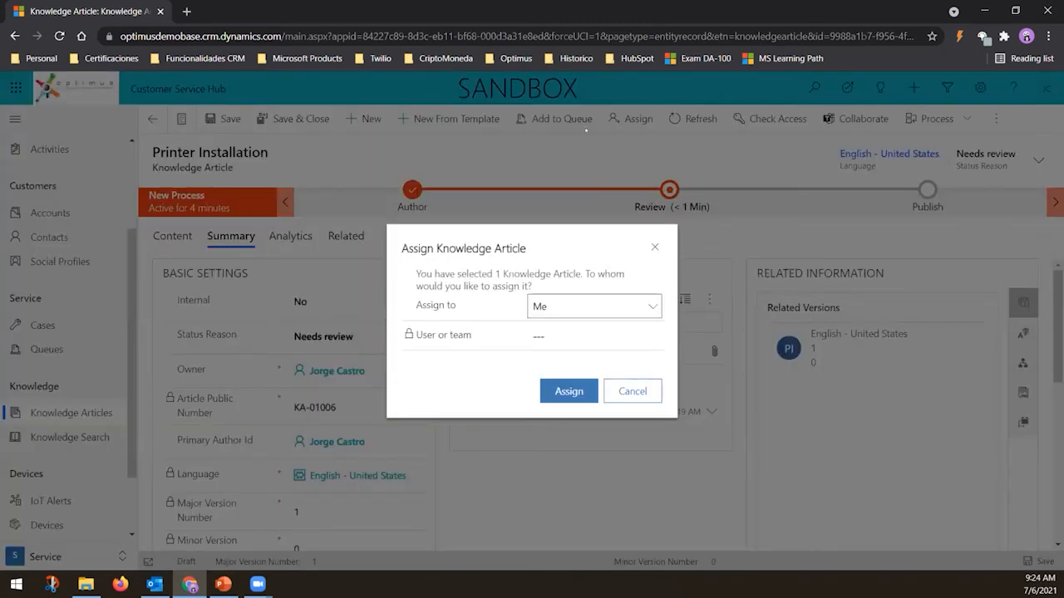
click(582, 306)
click(553, 337)
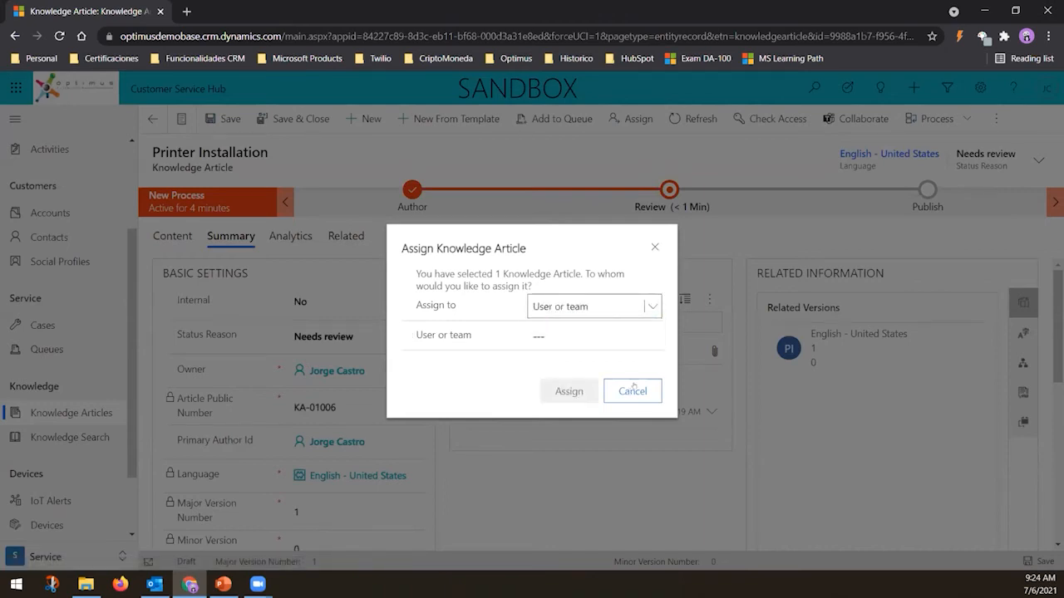
click(633, 389)
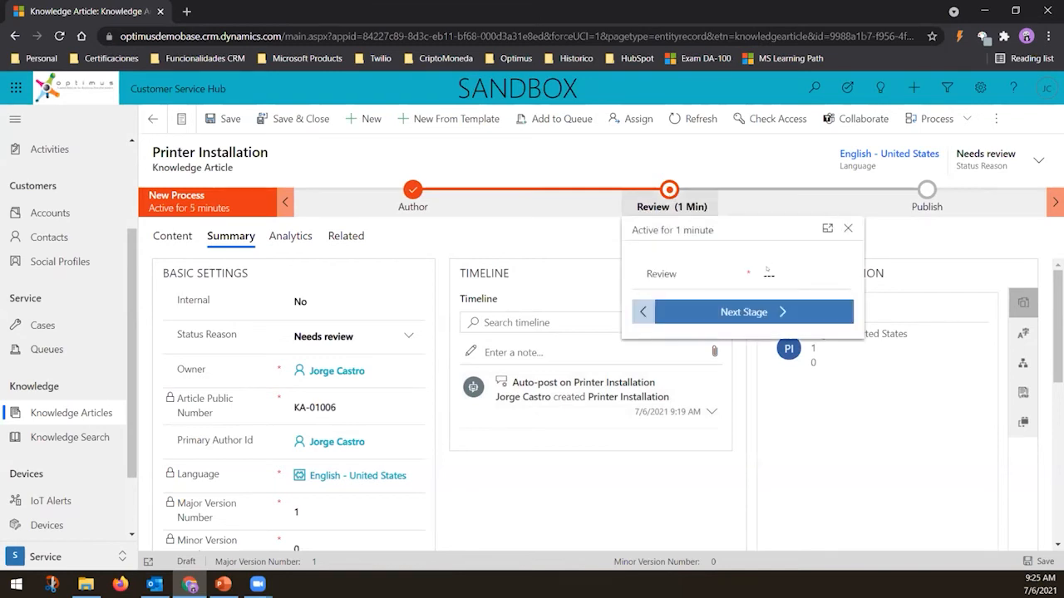
click(800, 278)
click(803, 278)
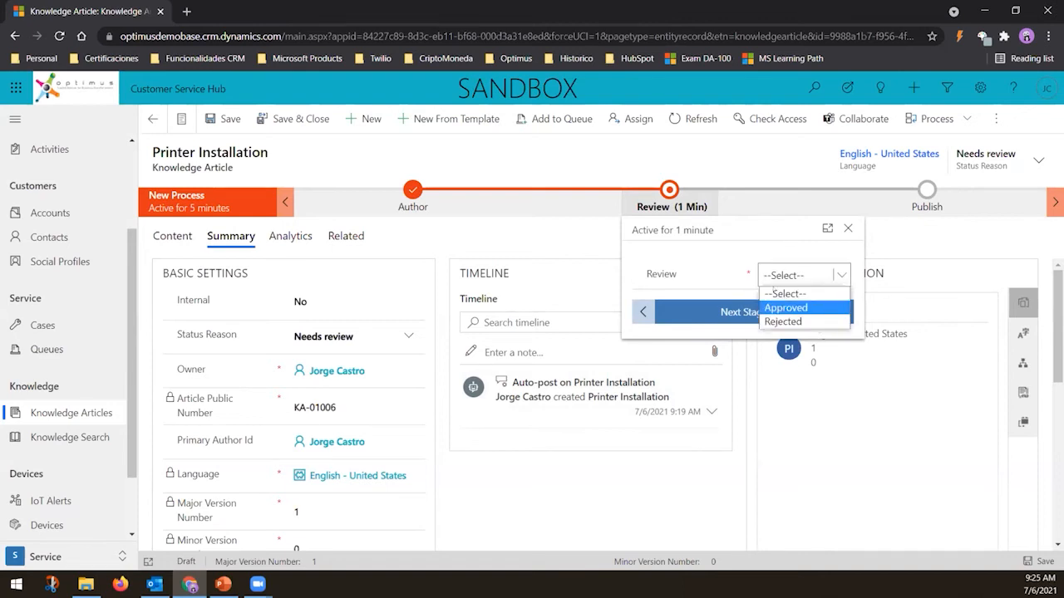
key(Down)
click(786, 293)
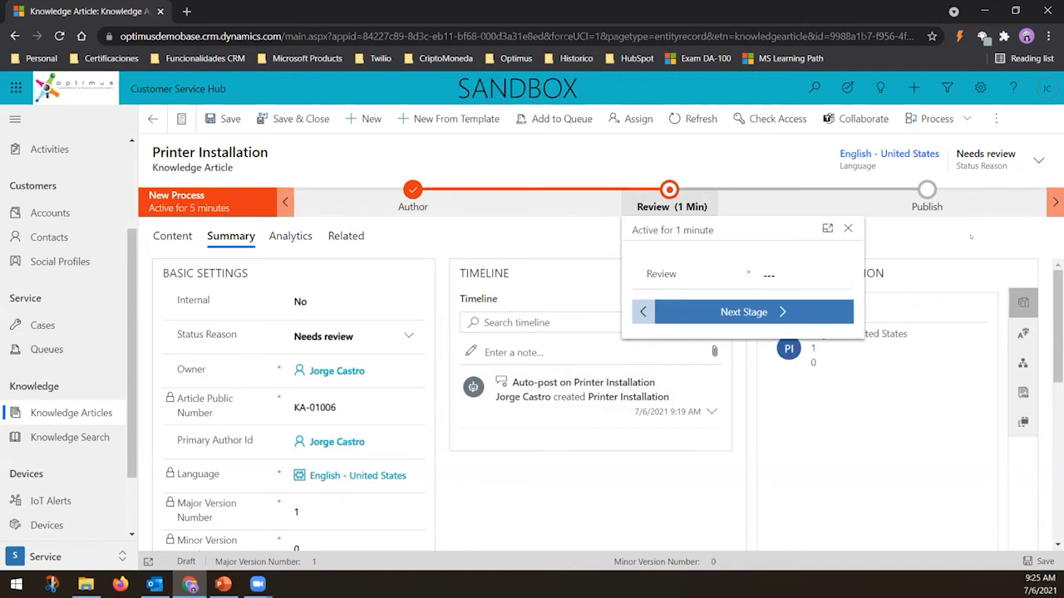
click(836, 234)
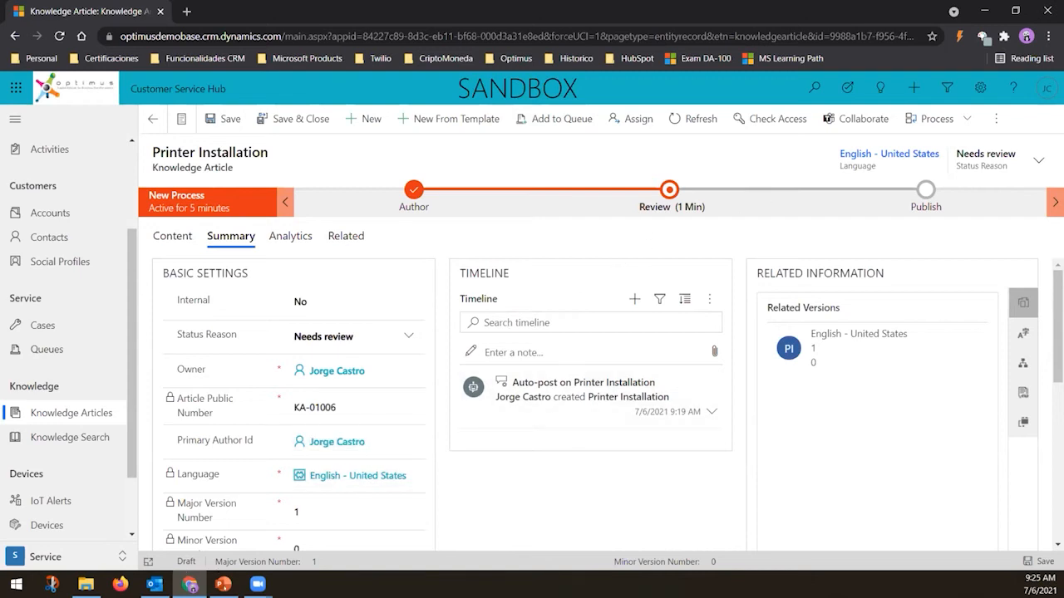
Switch to PowerPoint, present the knowledge-article slides full screen, and advance to the next slide
click(223, 584)
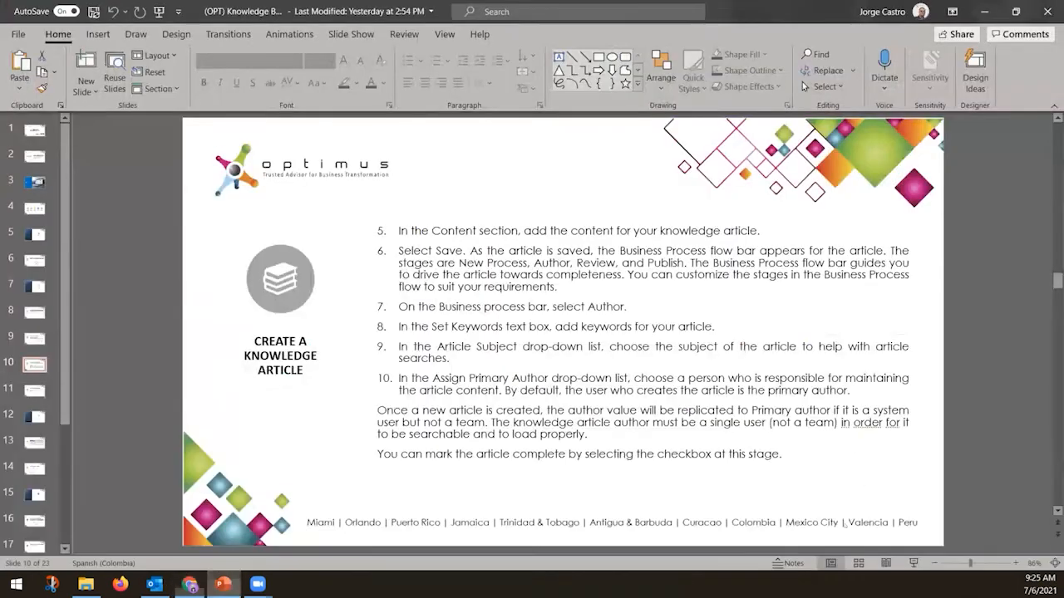
click(913, 562)
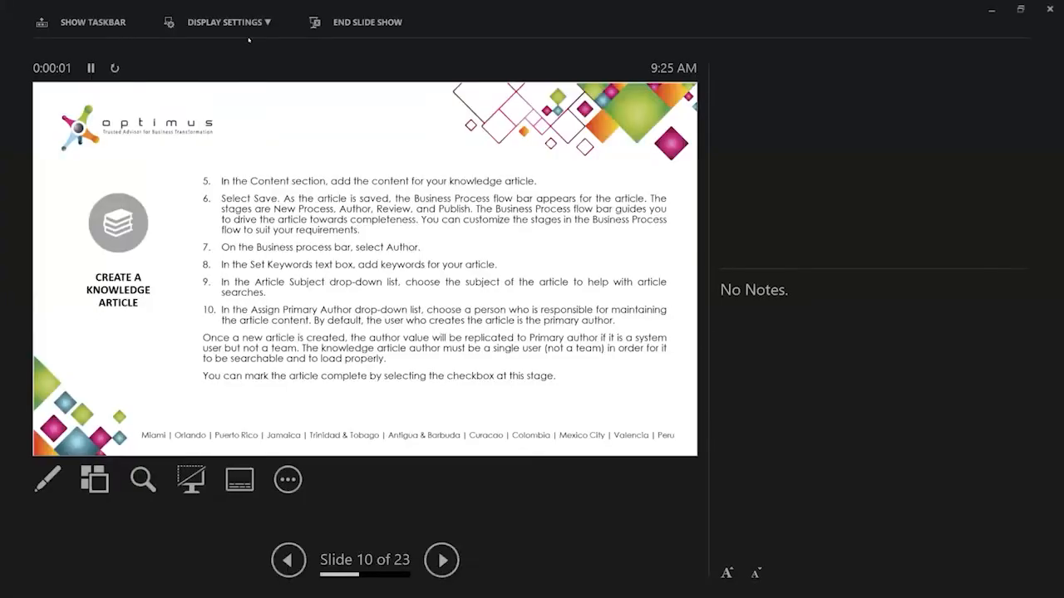
click(229, 23)
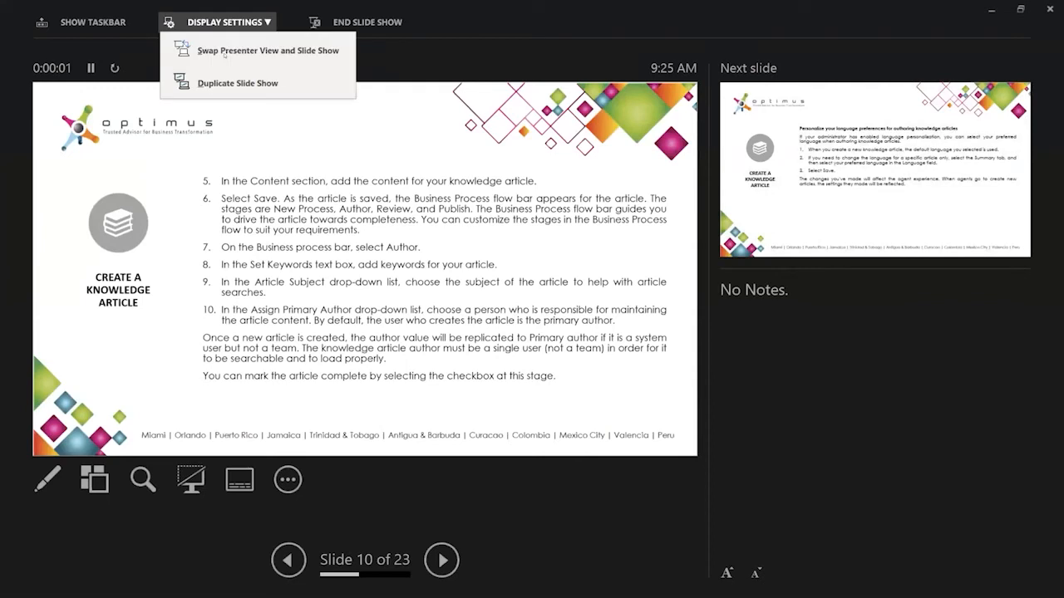
click(267, 51)
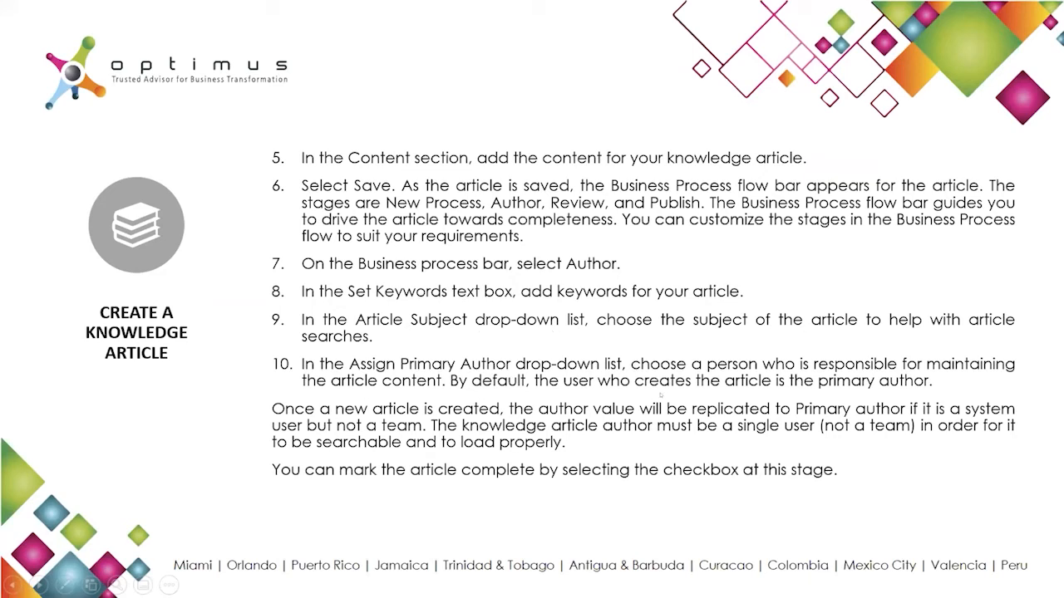
click(661, 395)
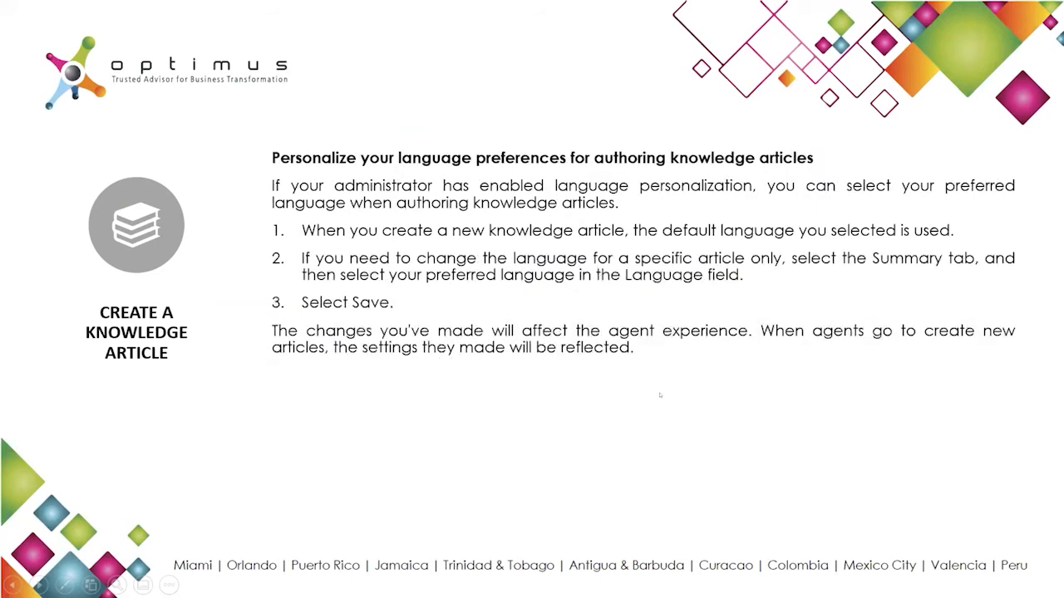
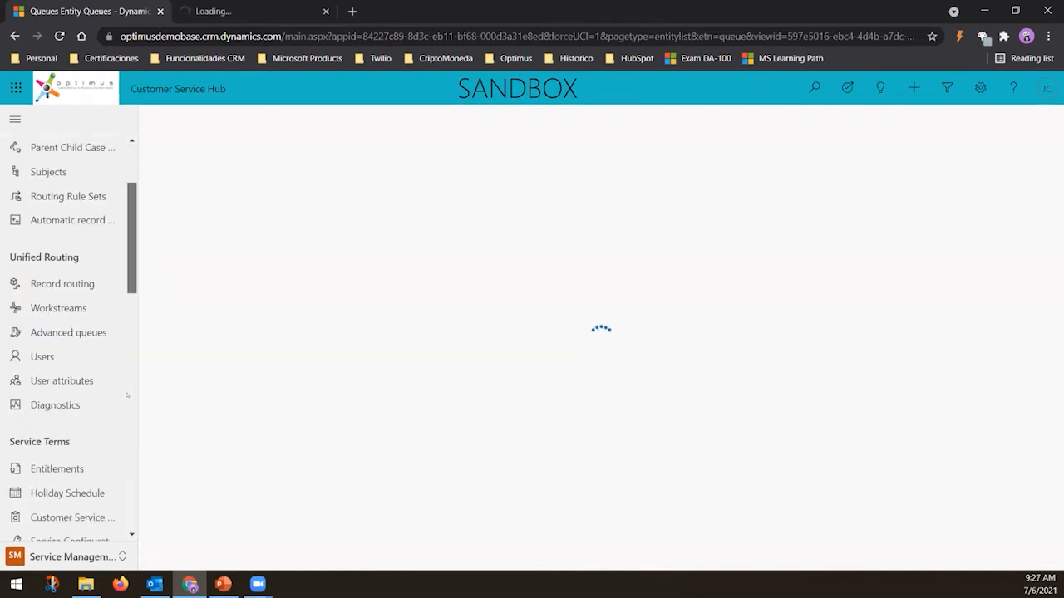
scroll(63, 387, down, 5)
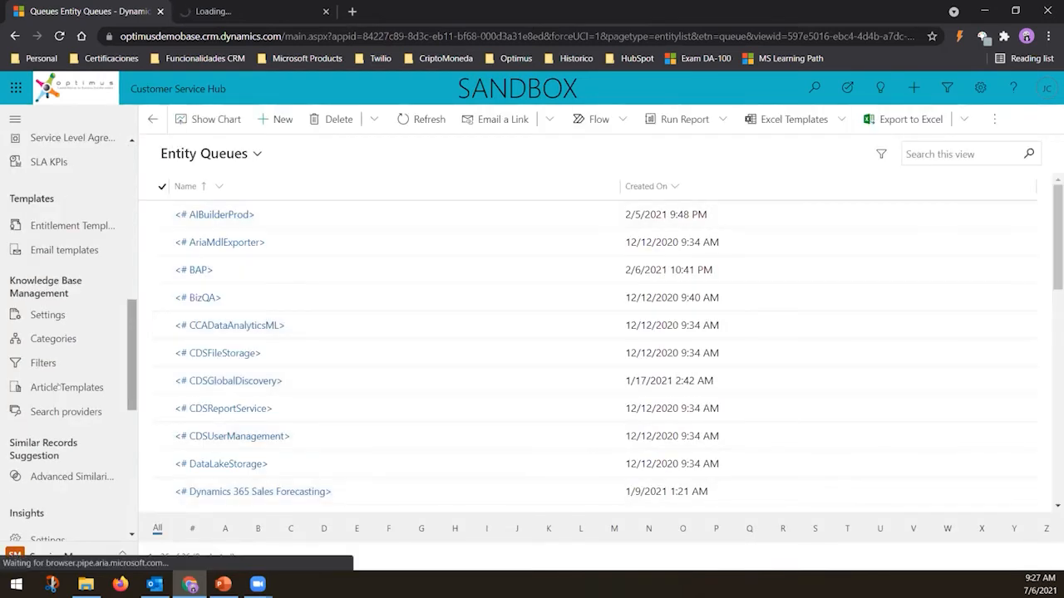
Start a new knowledge article template and choose Spanish - Colombia as its language
click(56, 388)
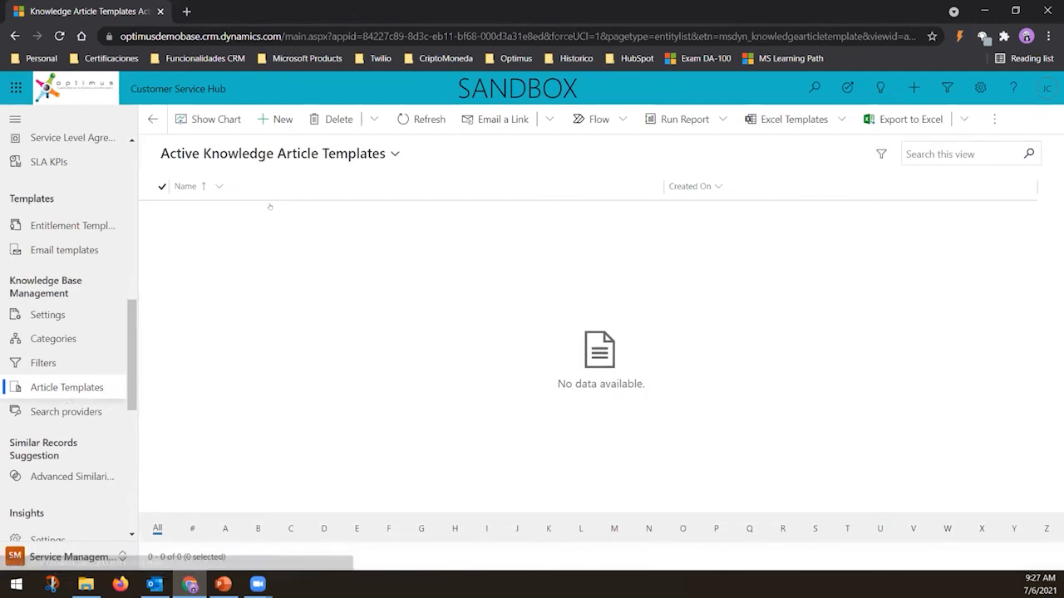
click(270, 120)
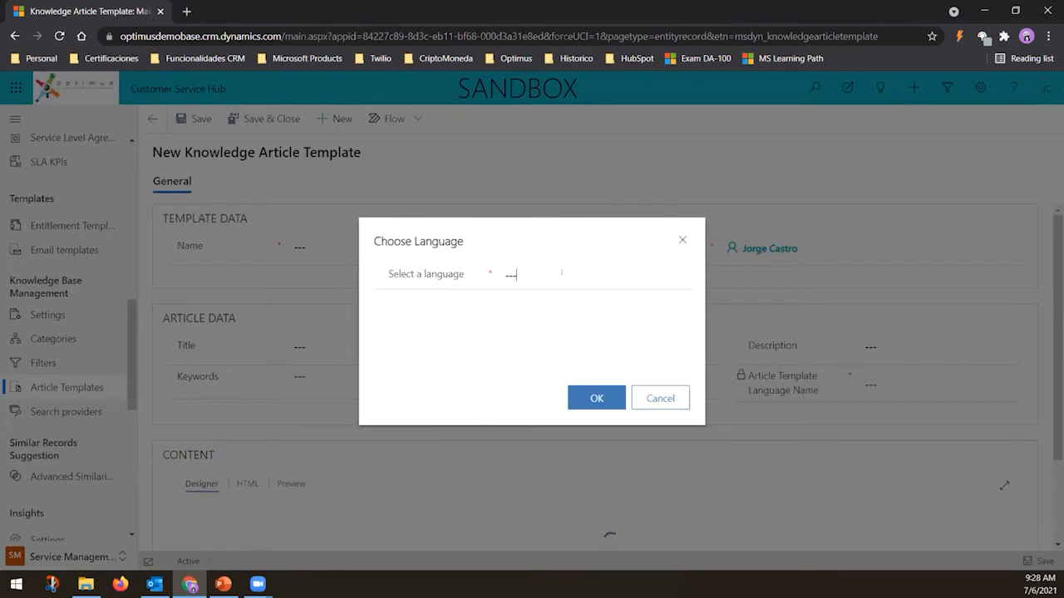
click(562, 272)
text(spani)
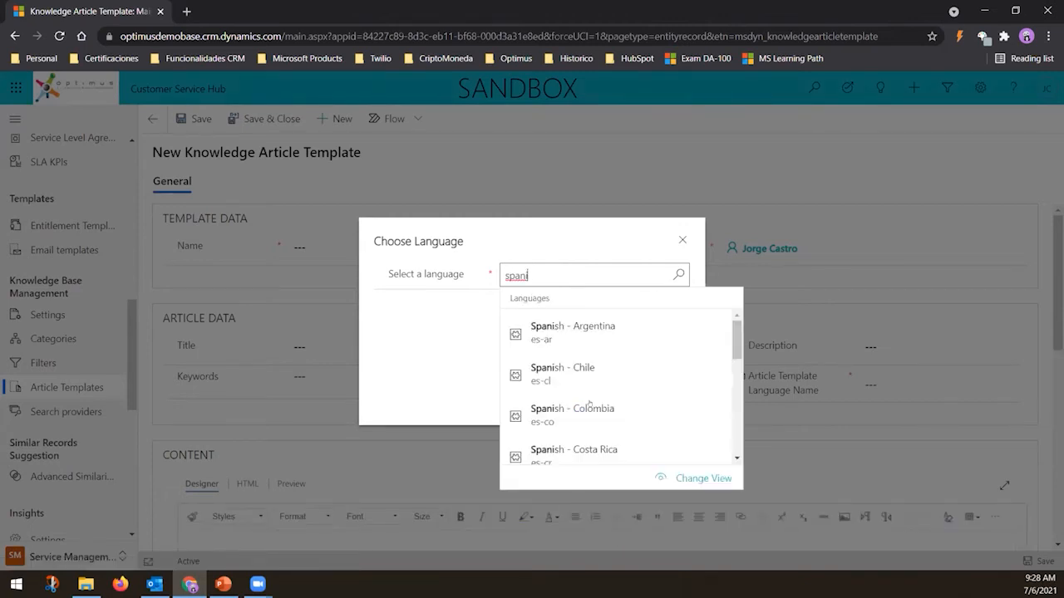
click(589, 405)
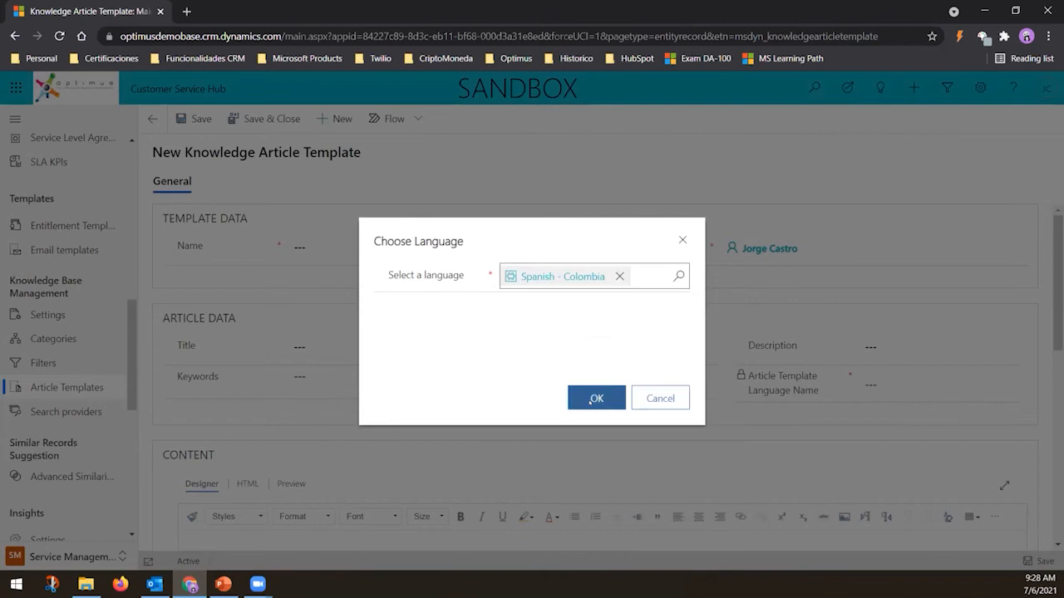
key(Return)
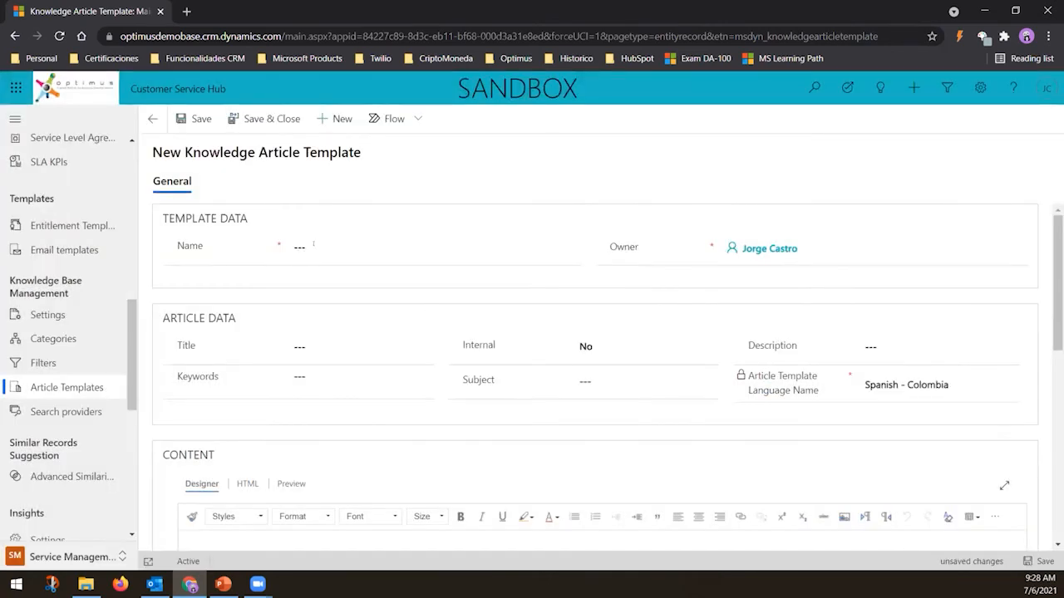
Name the template Optimus Base Template
click(358, 236)
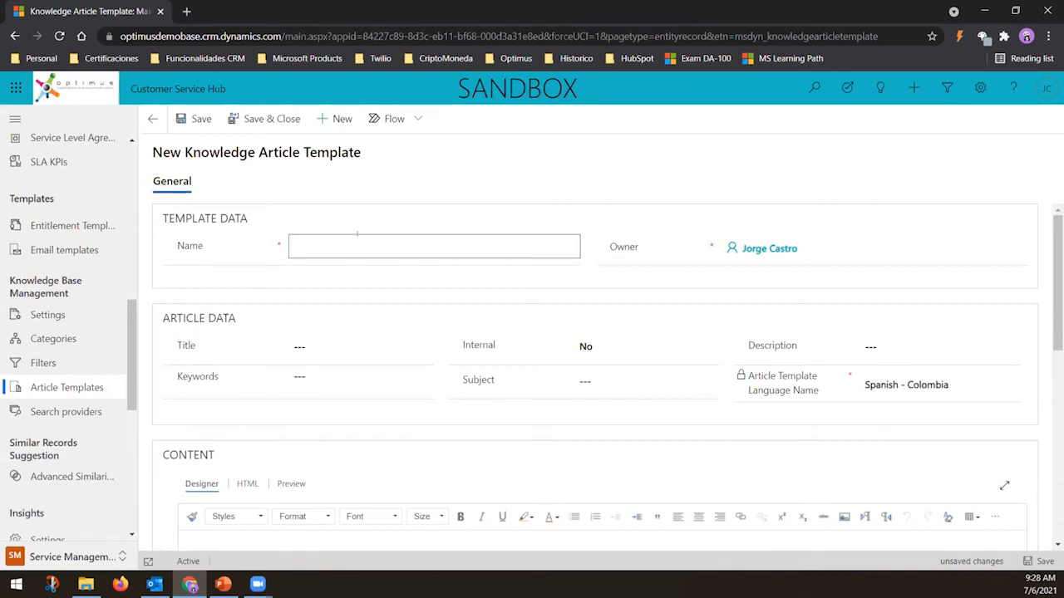
text(Base Template)
key(ctrl+Left)
key(ctrl+Left)
text(Optimus)
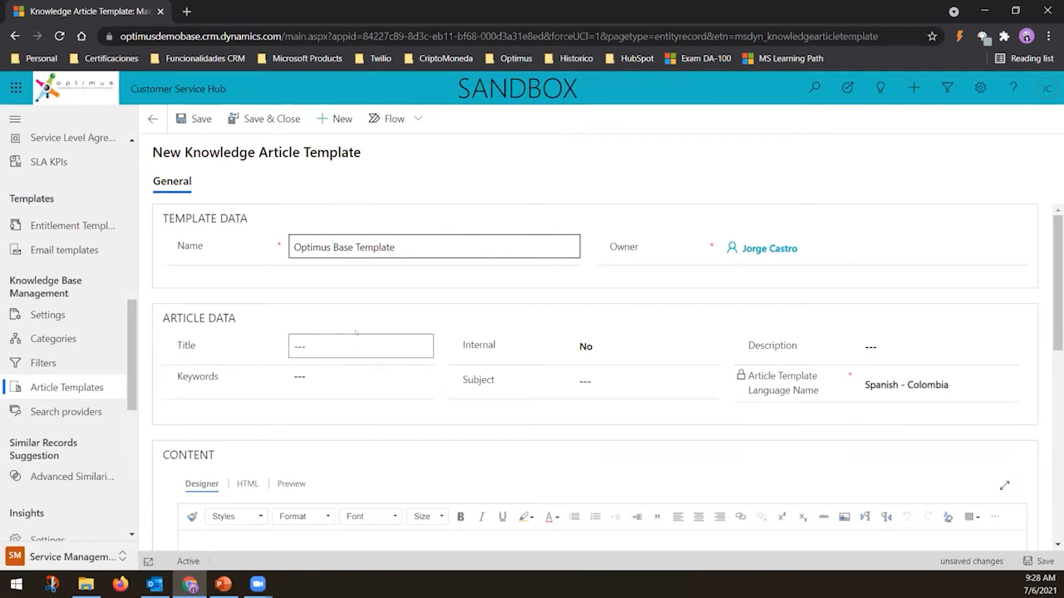
Enter the template description "This article is going to be presenting ..."
scroll(355, 333, down, 1)
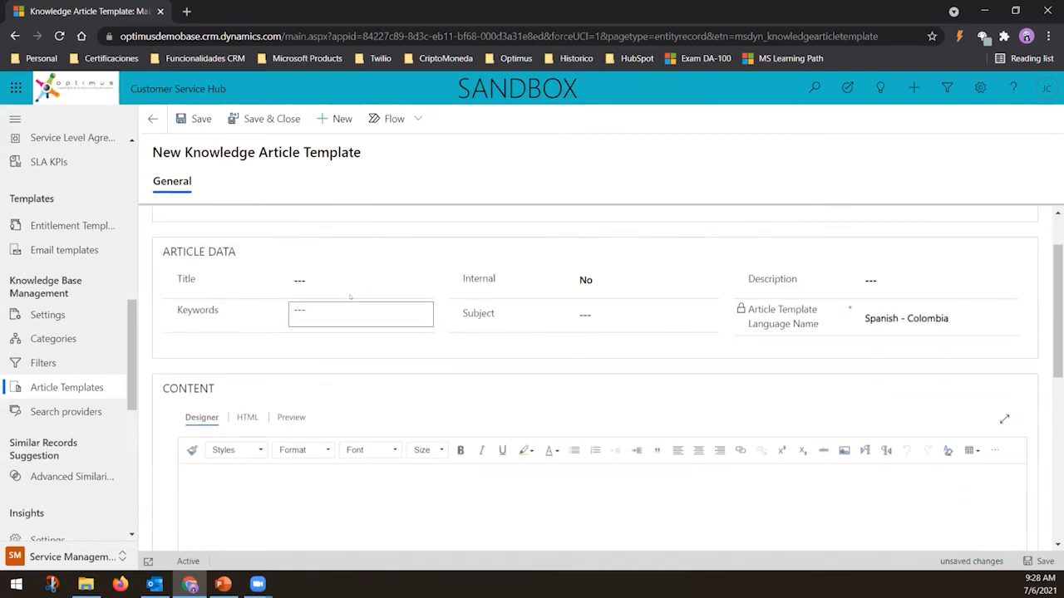
scroll(350, 297, up, 1)
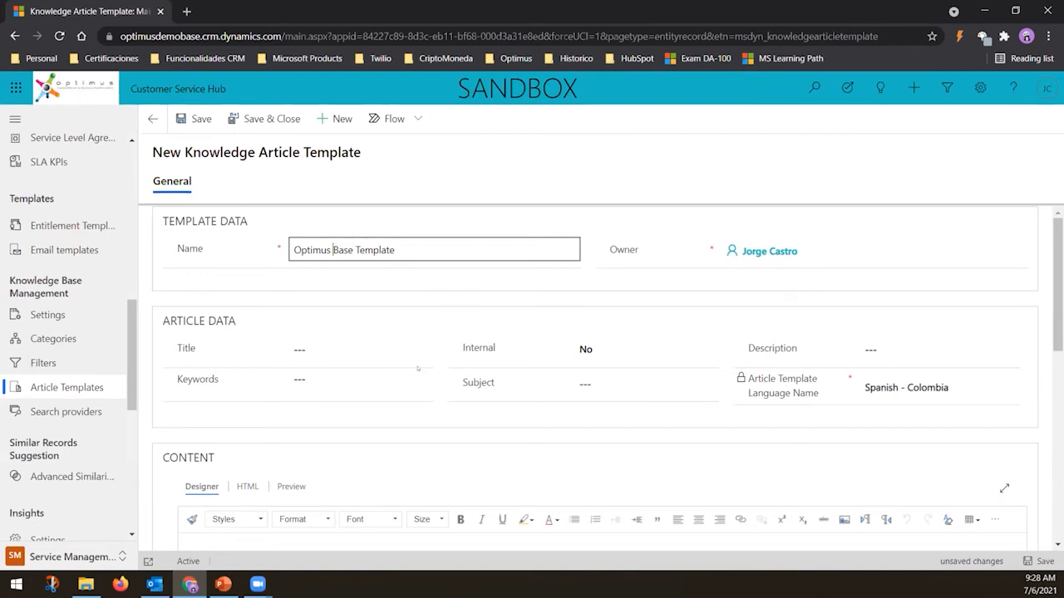
click(361, 341)
click(938, 349)
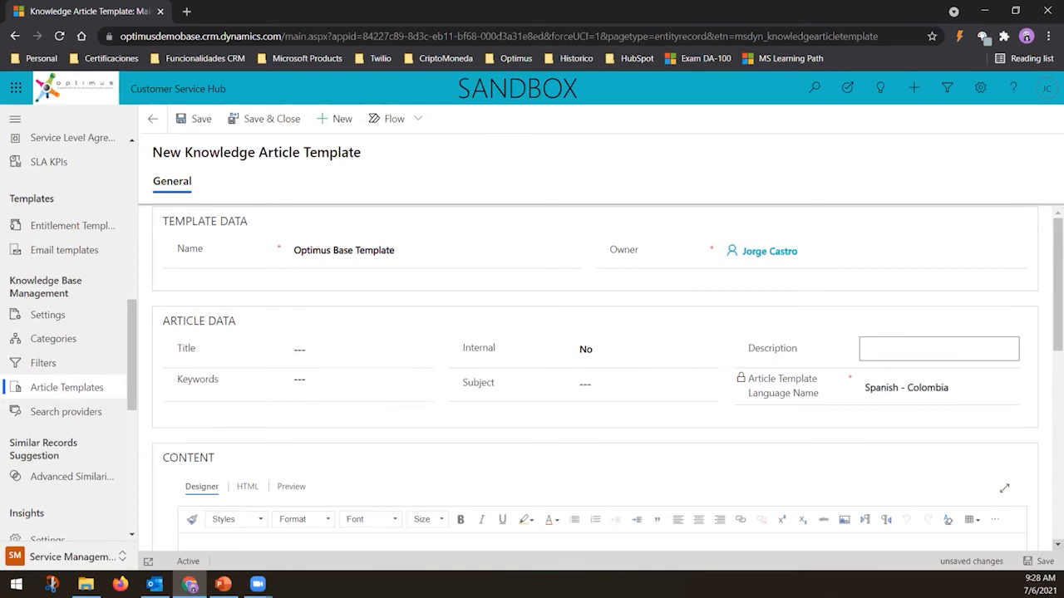
text(This article)
text( is go)
text(ining to be pre)
text(senting .)
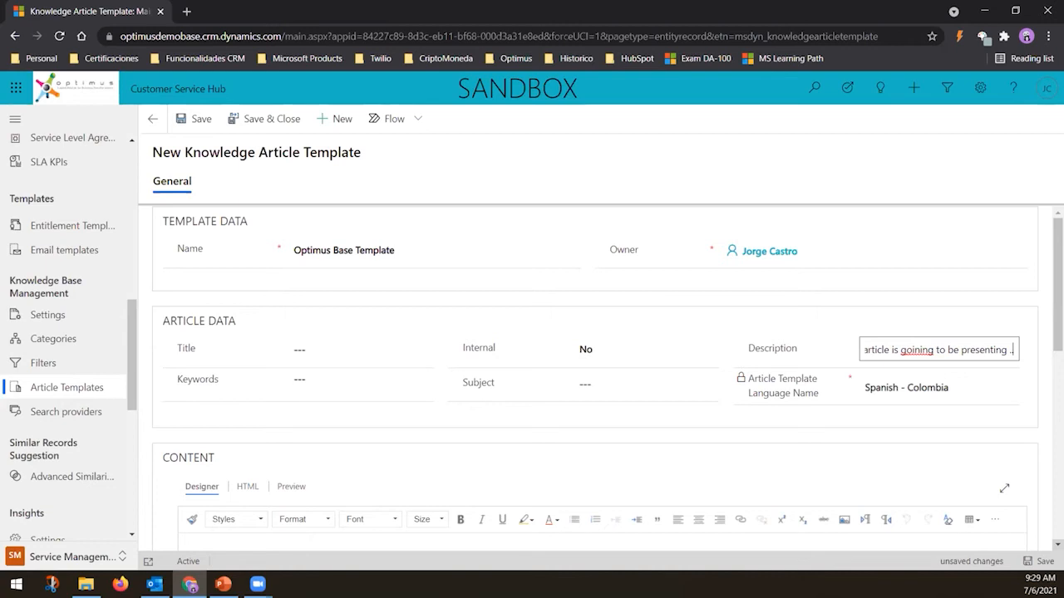
text(.)
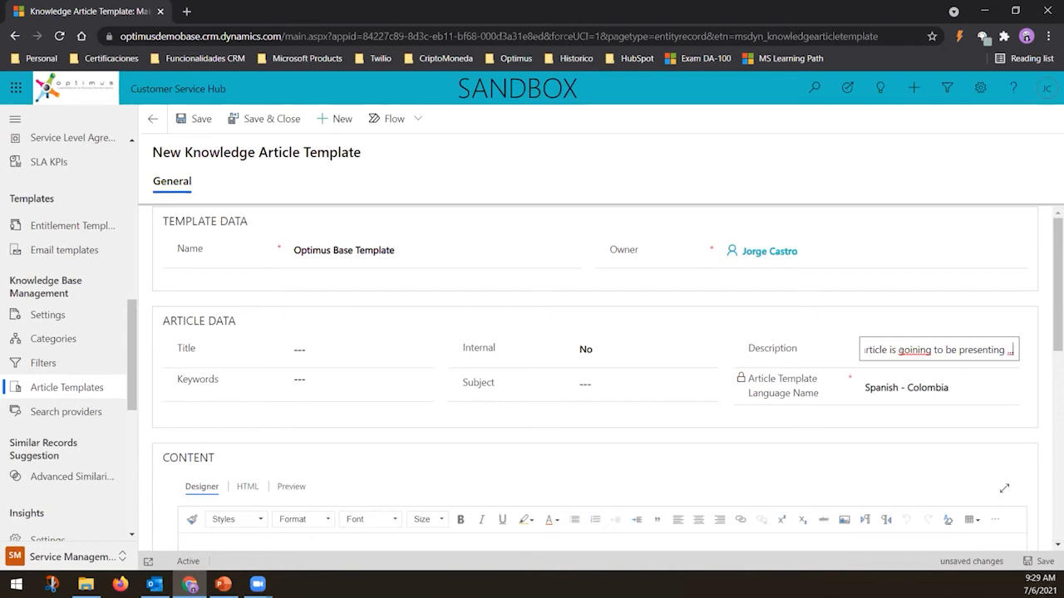
right_click(915, 350)
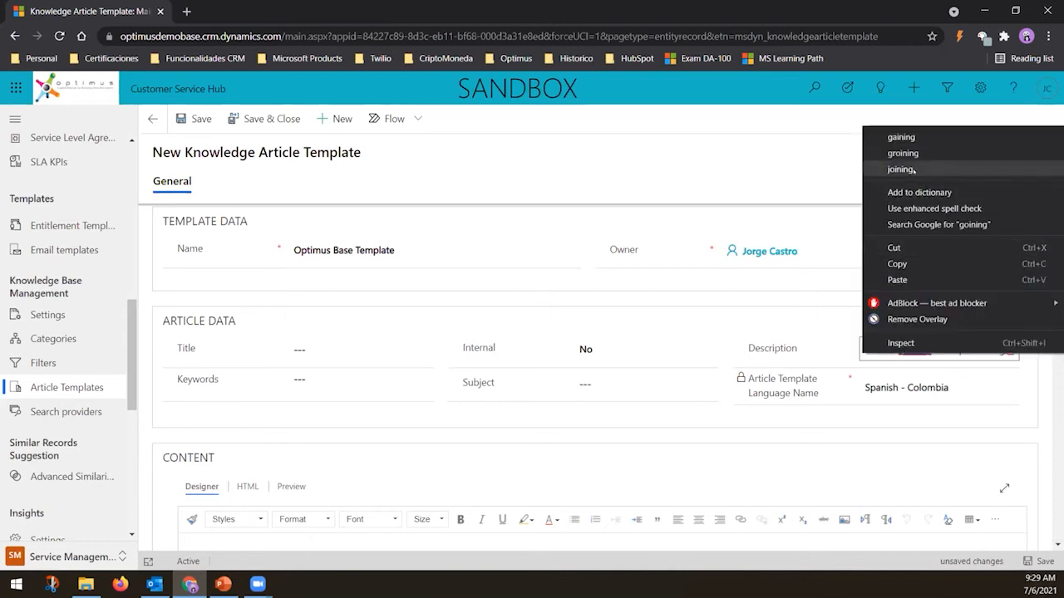
click(622, 350)
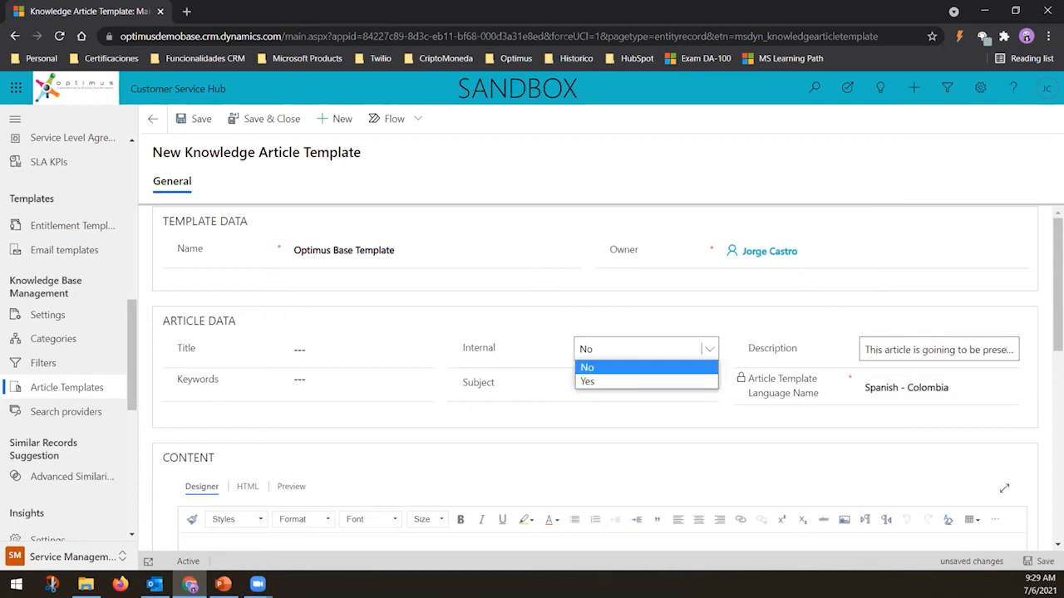
click(940, 350)
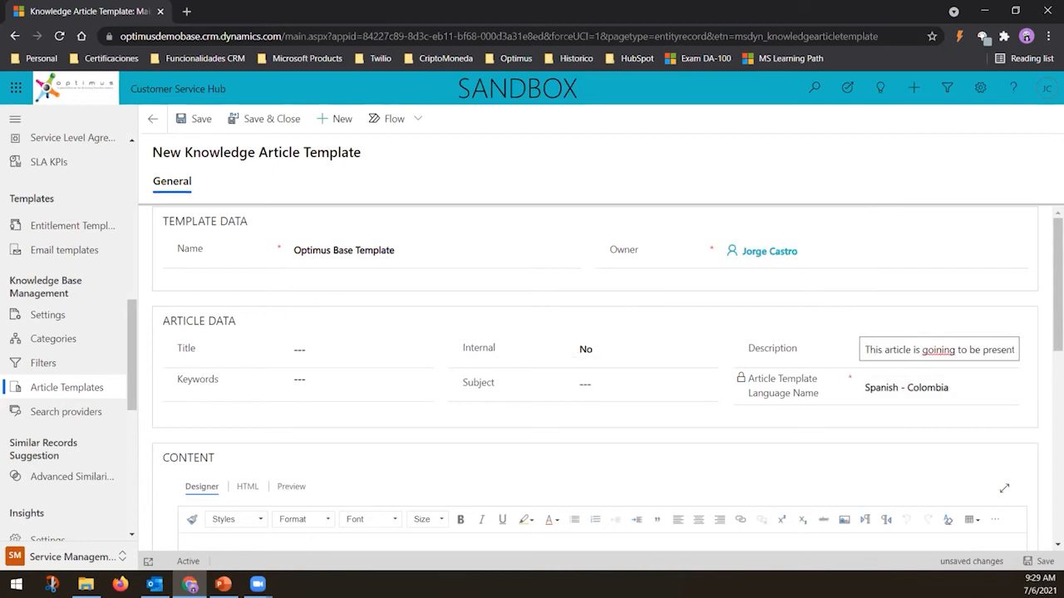
key(BackSpace)
key(BackSpace)
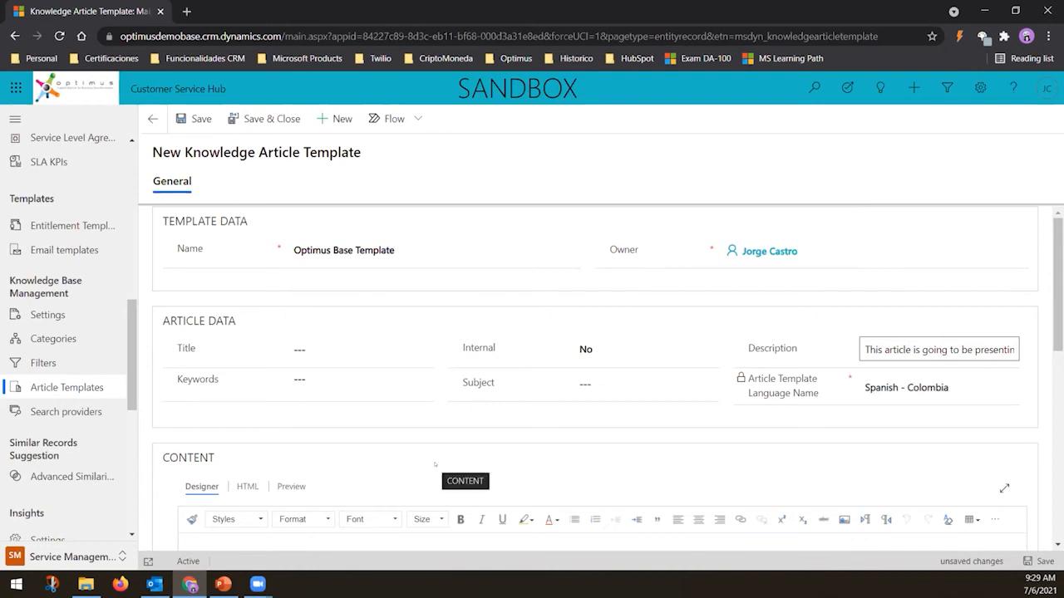
Write the template content with lines Header, Subject: XXXXX and Foorter, then save and close the template
click(325, 378)
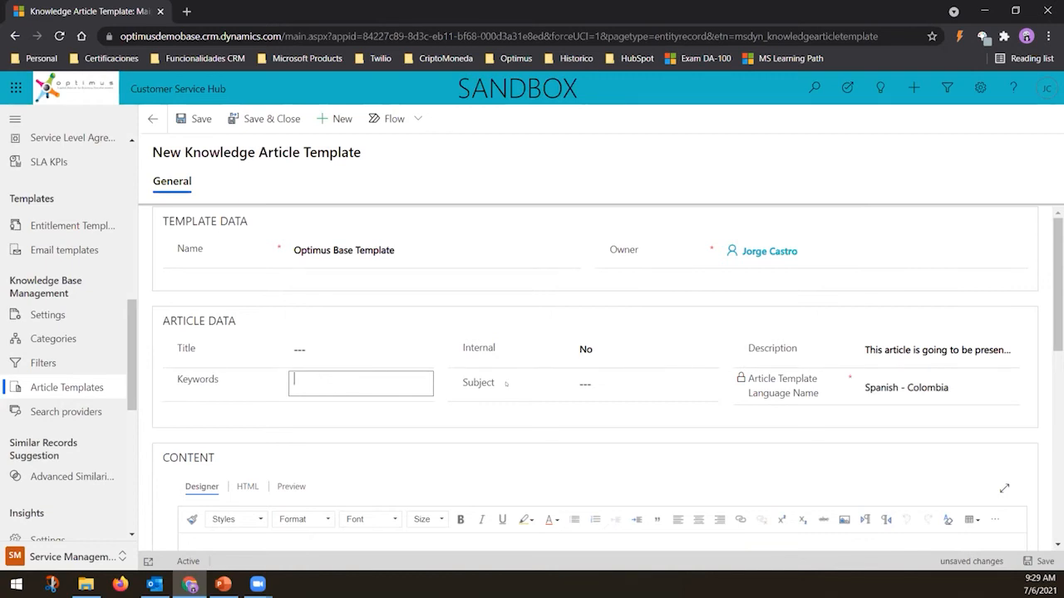
scroll(423, 385, down, 2)
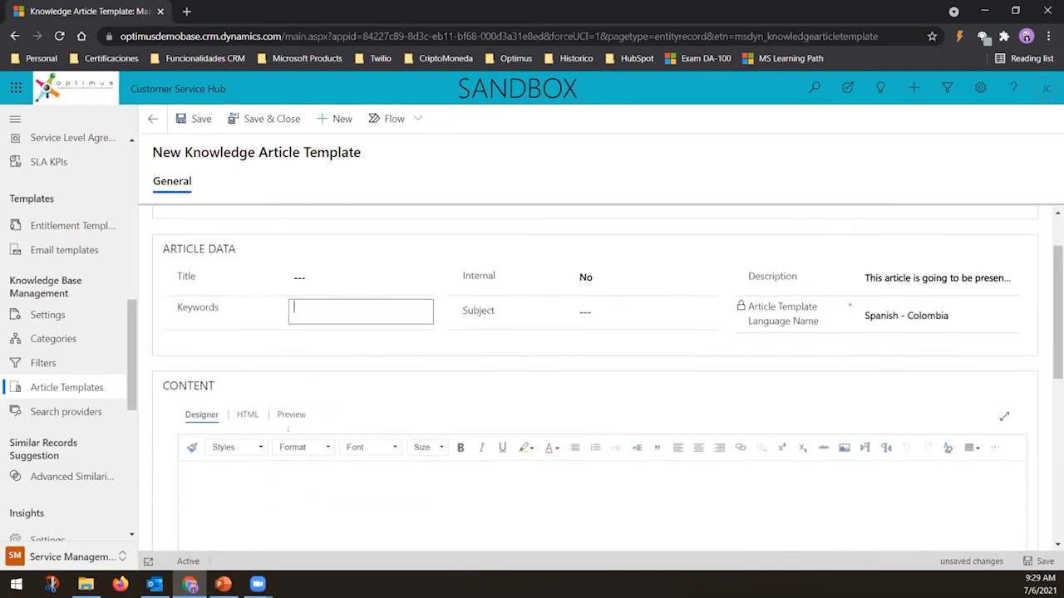
click(252, 412)
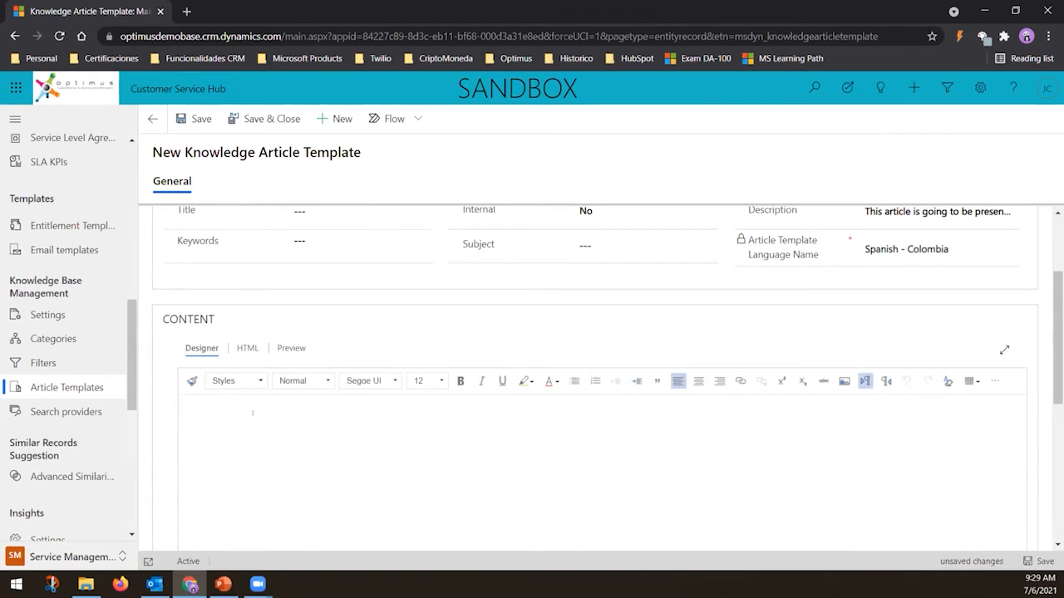
text(Header)
key(Return)
key(Return)
key(Return)
text(Foorter)
key(Up)
text(Subject: XXXXX)
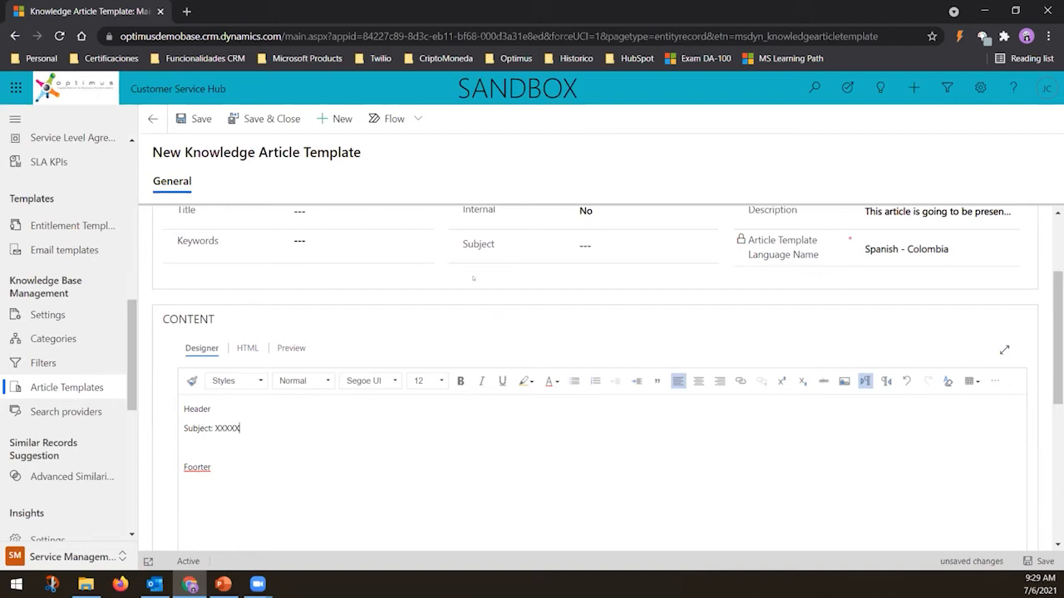
scroll(474, 286, up, 2)
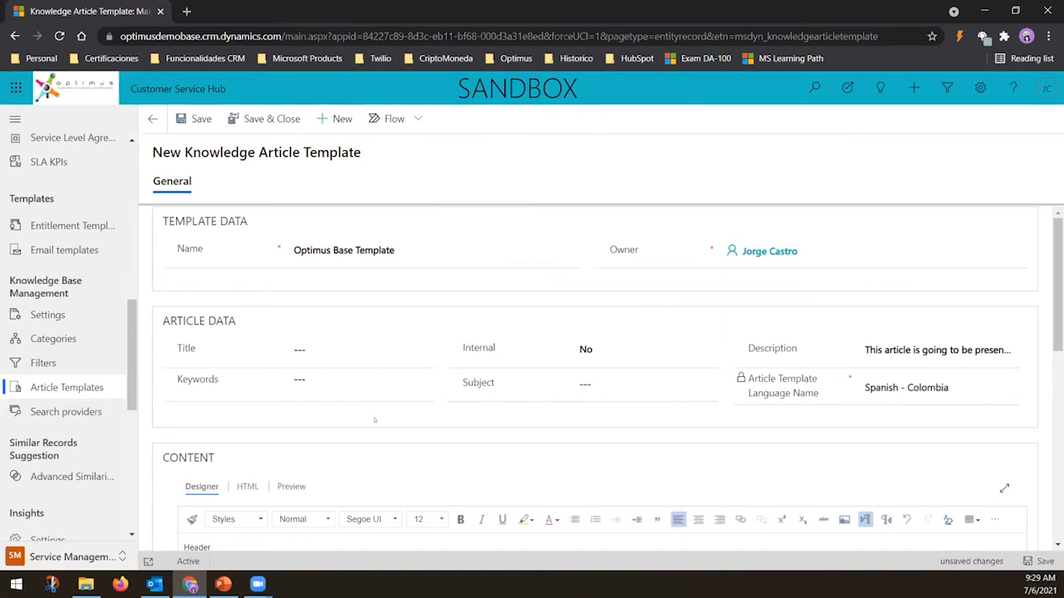
scroll(374, 419, down, 1)
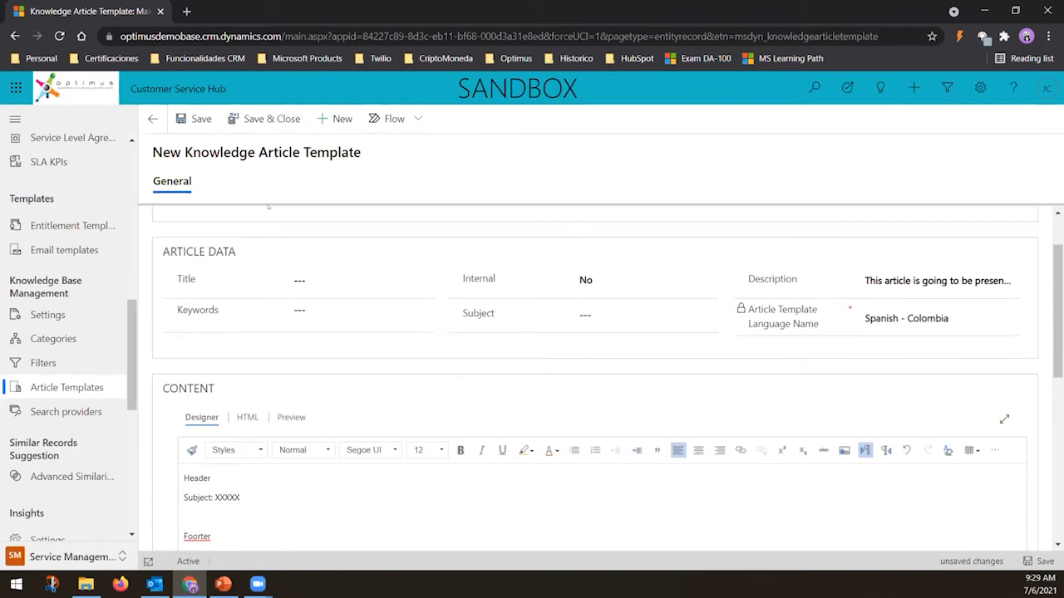
click(242, 120)
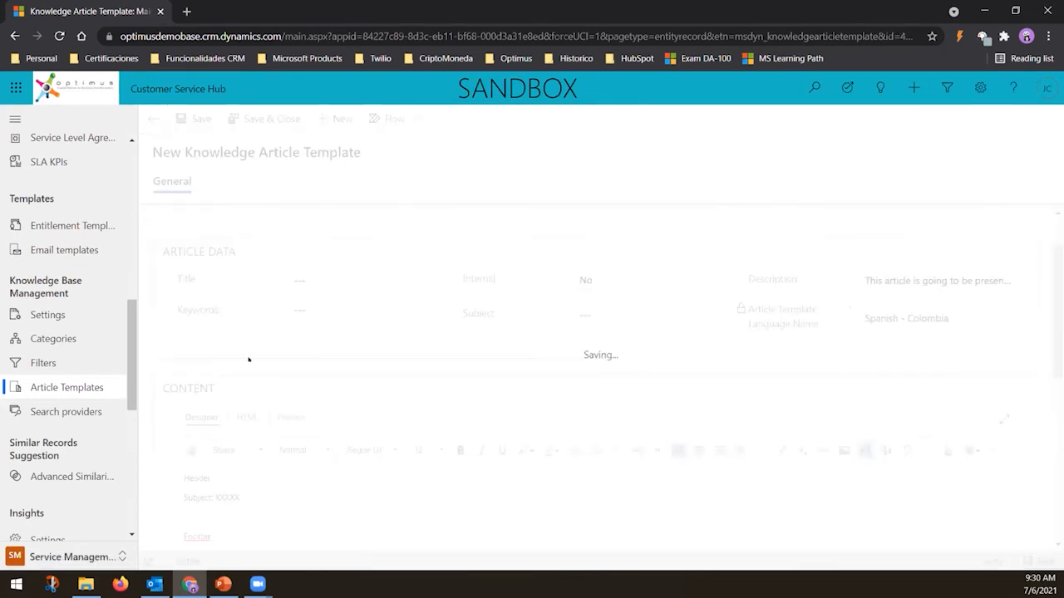
In the Service area's Knowledge Articles, create a new article from the Optimus Base Template
click(53, 560)
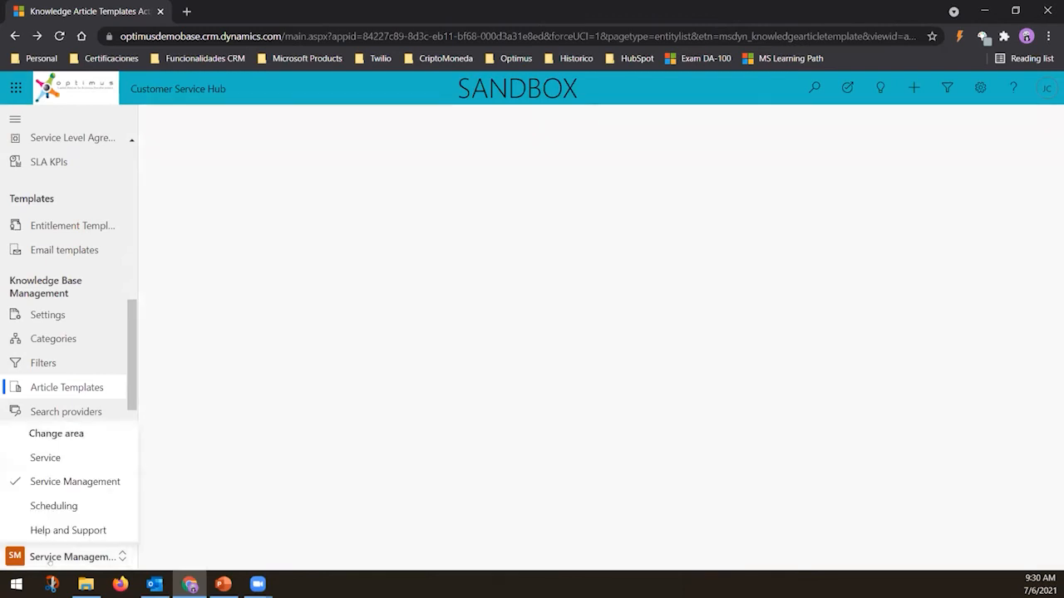
click(45, 458)
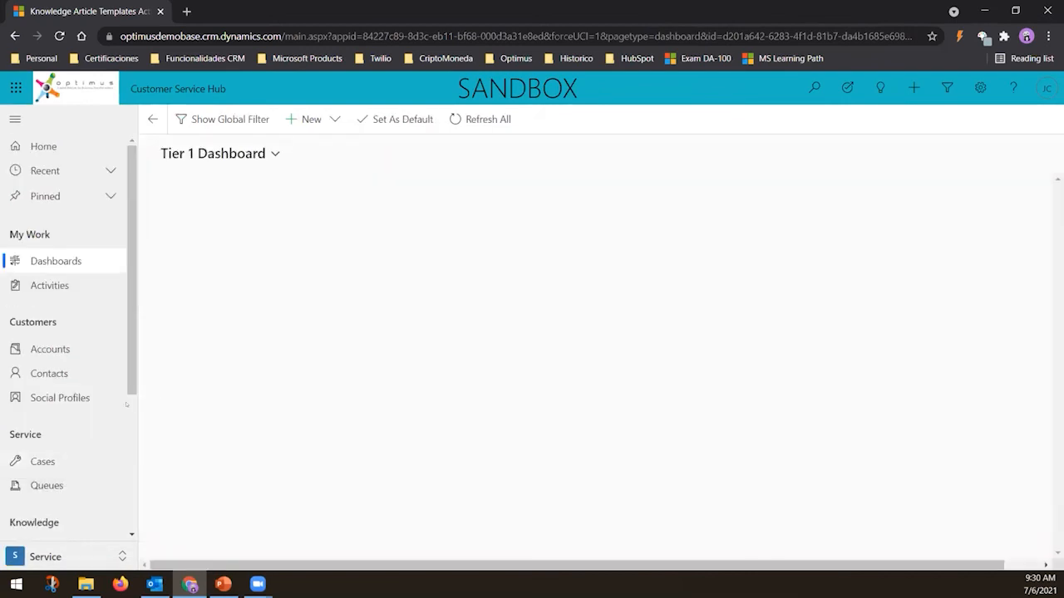
scroll(95, 374, down, 4)
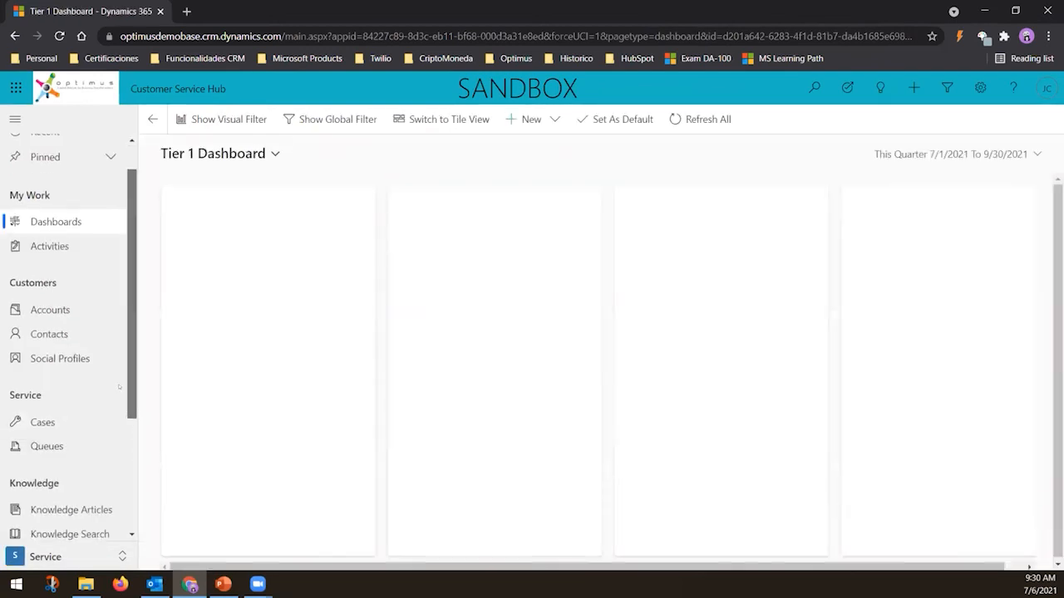
click(94, 375)
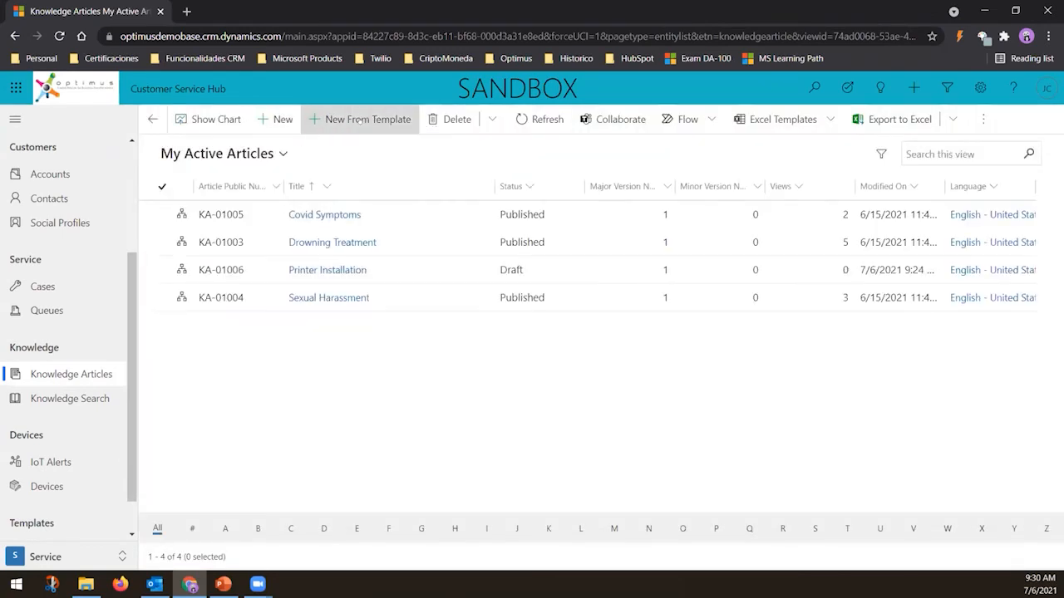
click(359, 120)
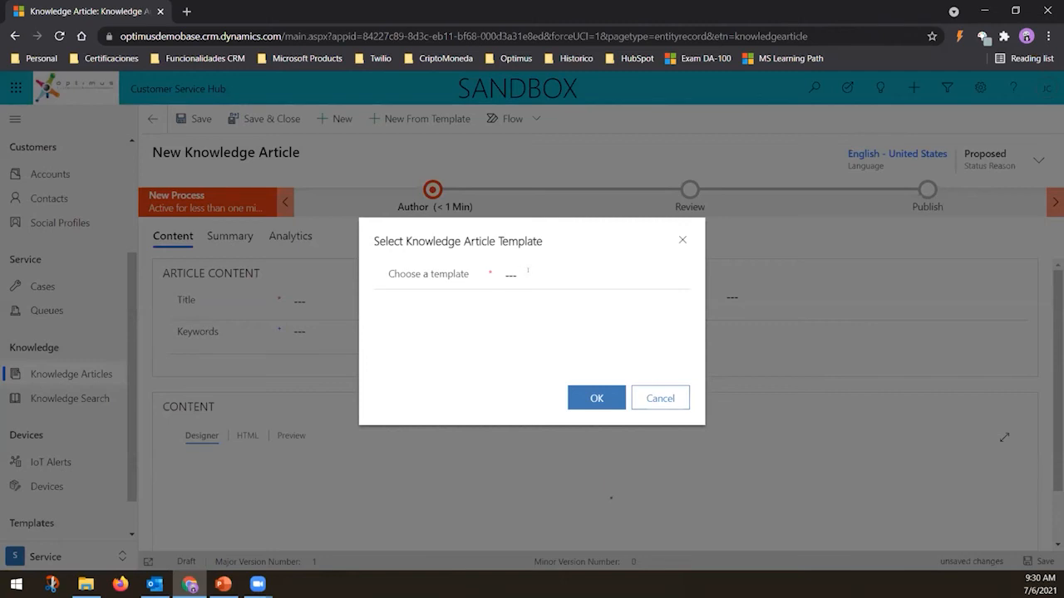
click(528, 271)
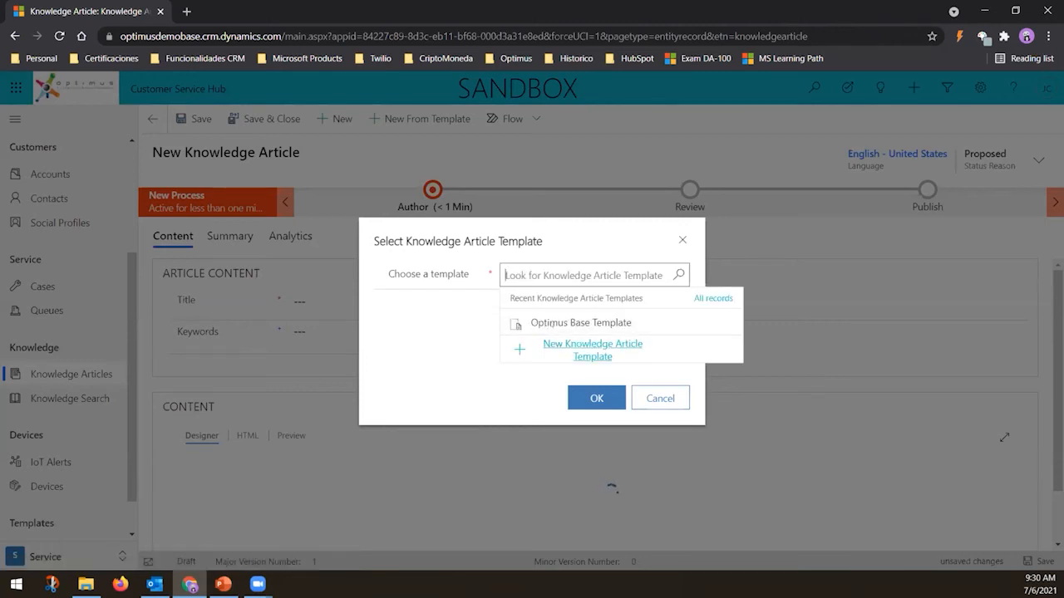
click(552, 324)
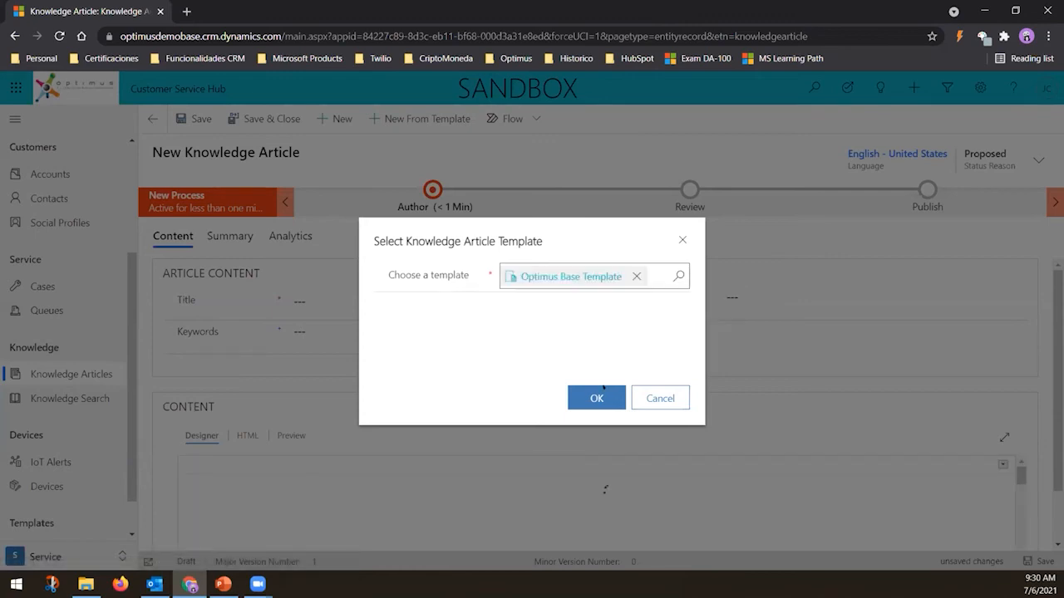
click(596, 398)
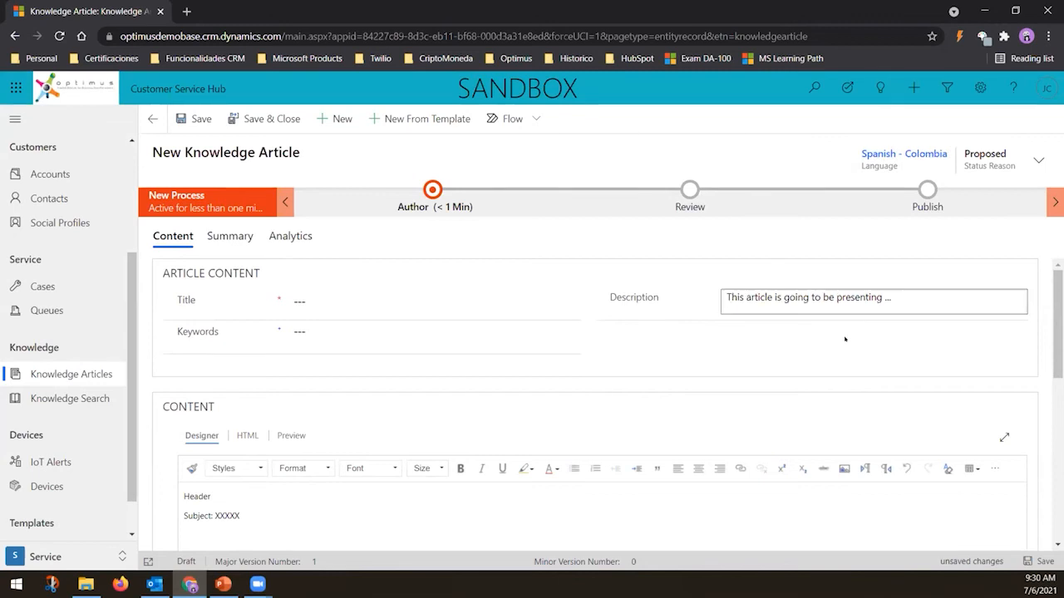
scroll(845, 339, down, 2)
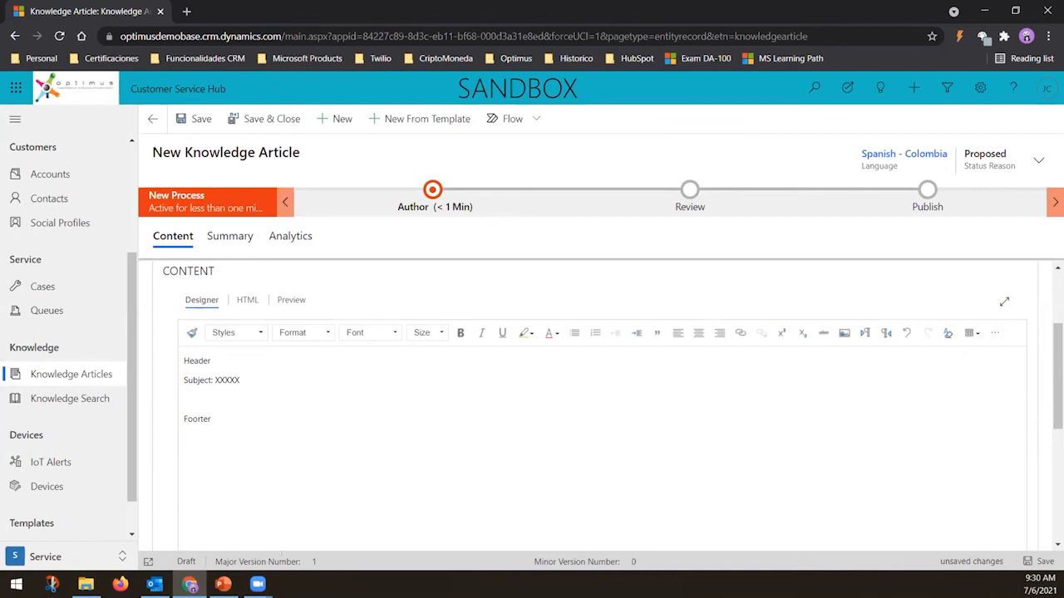
scroll(595, 408, up, 2)
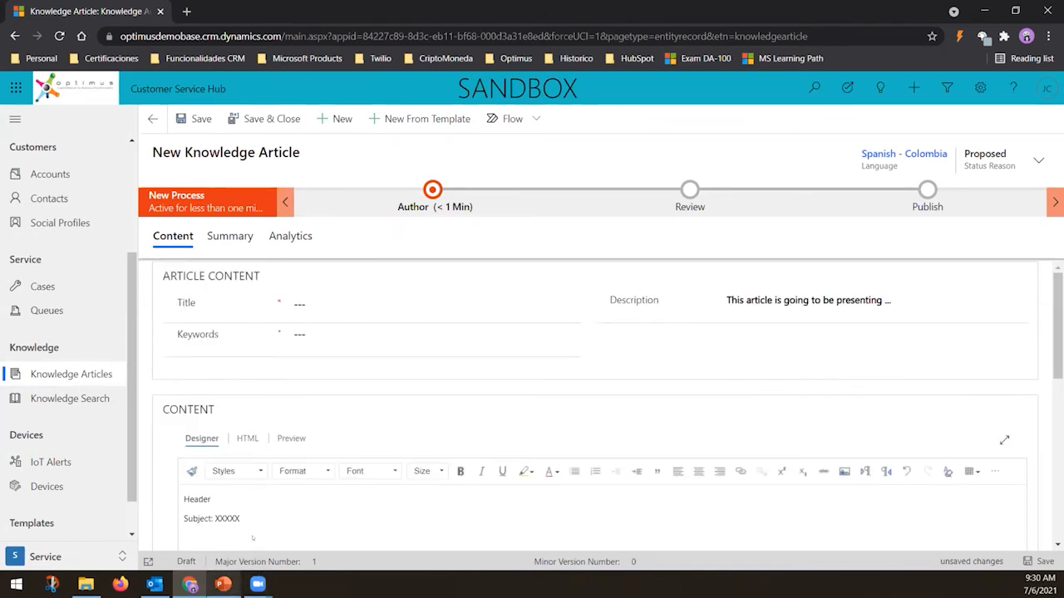
Switch to PowerPoint, present the article templates slide, and swap the presenter view and slide show displays
click(223, 584)
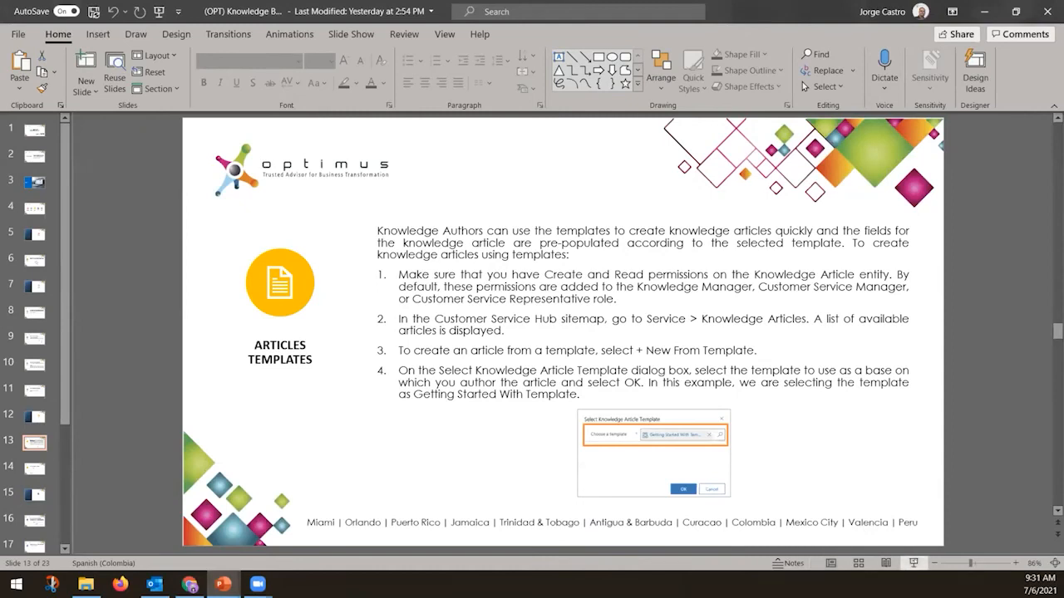
click(914, 562)
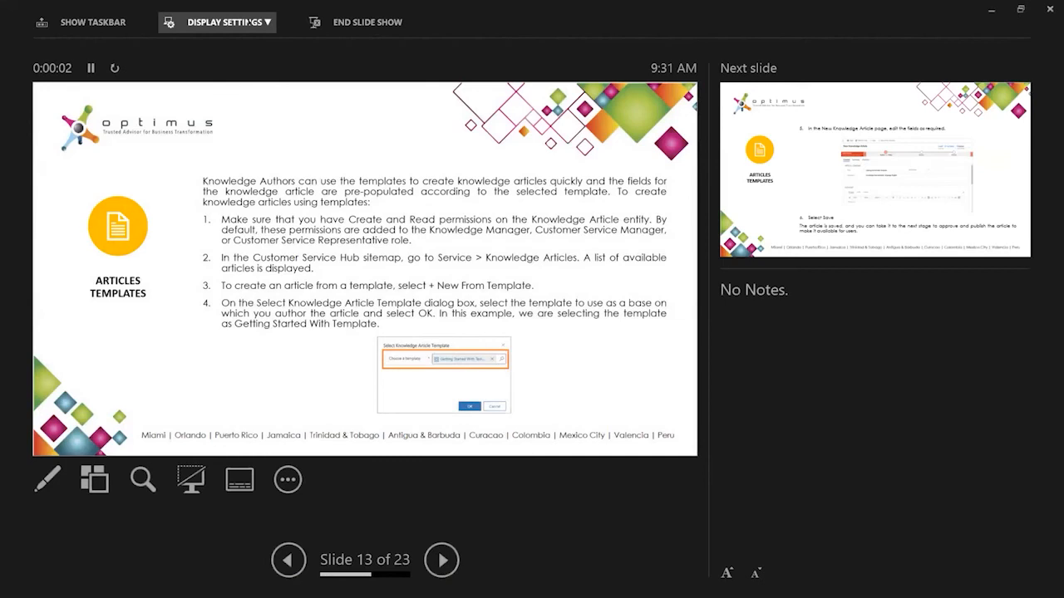
click(248, 22)
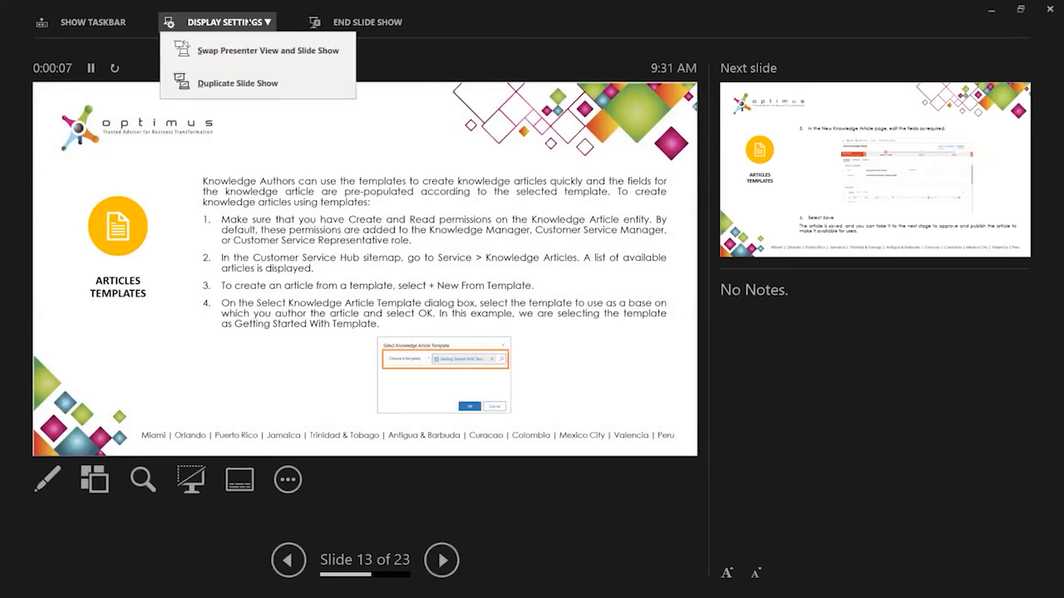
click(215, 51)
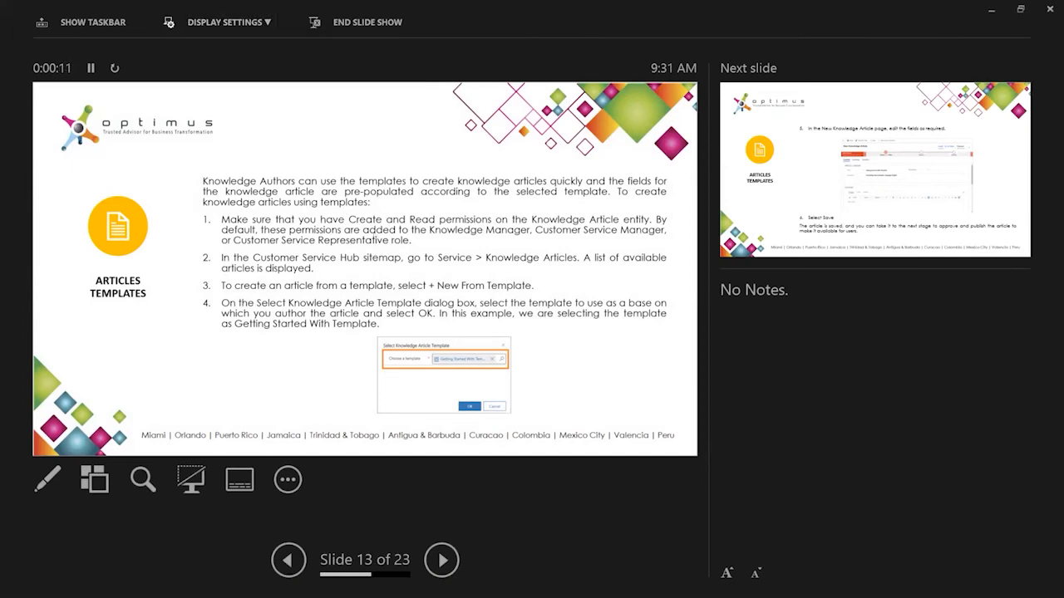
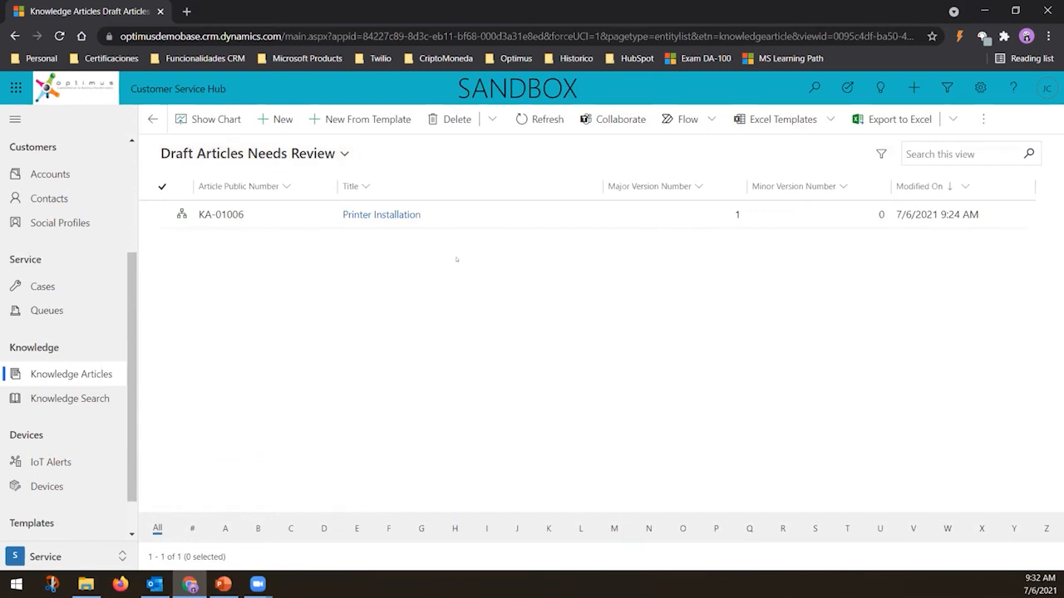
Open the Printer Installation draft article and approve it in the Review stage
double_click(436, 215)
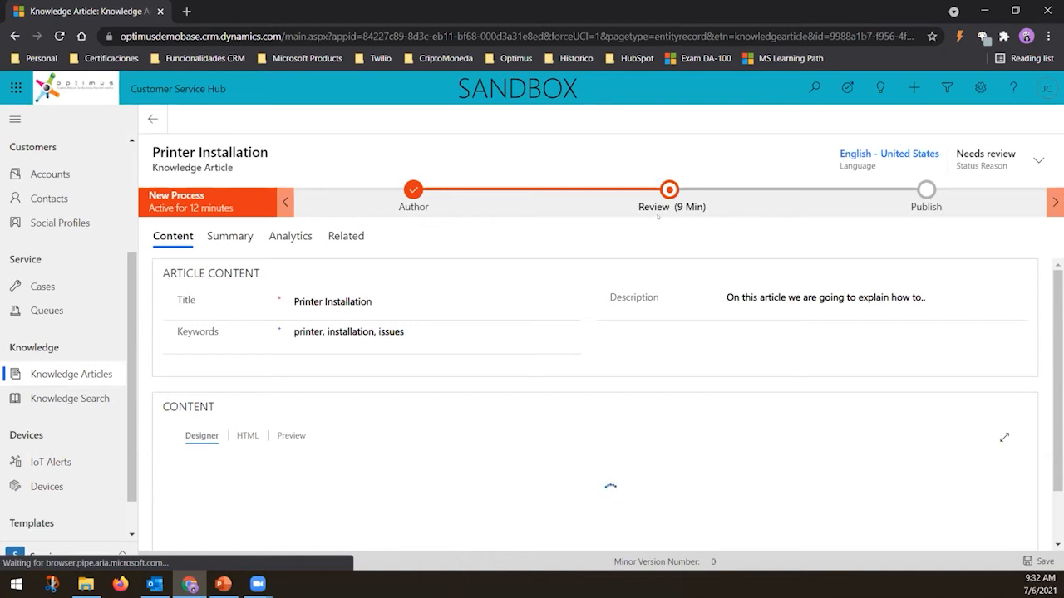
click(655, 217)
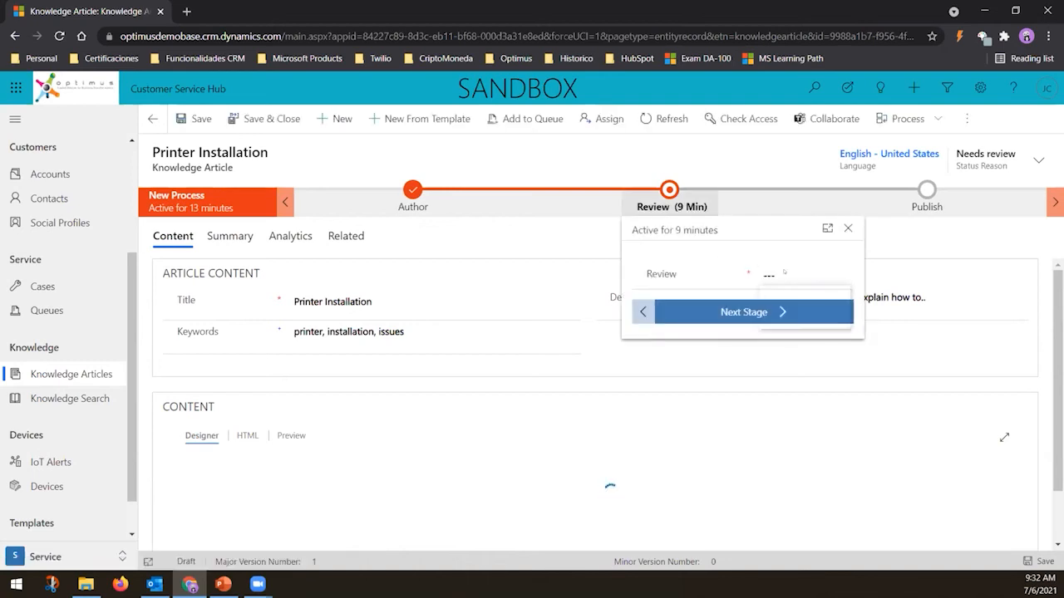
click(796, 275)
click(783, 307)
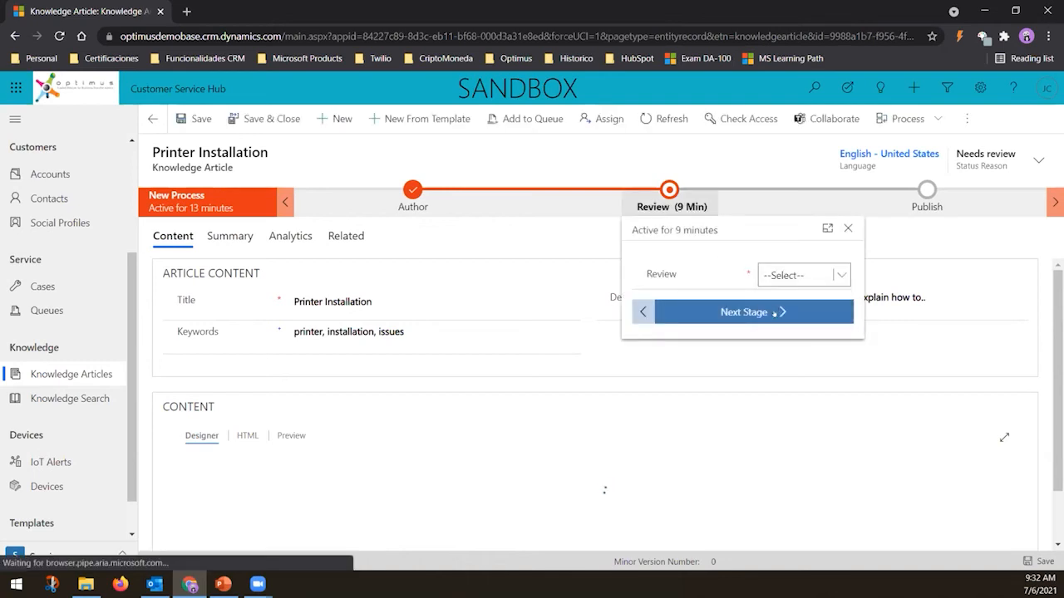
click(759, 312)
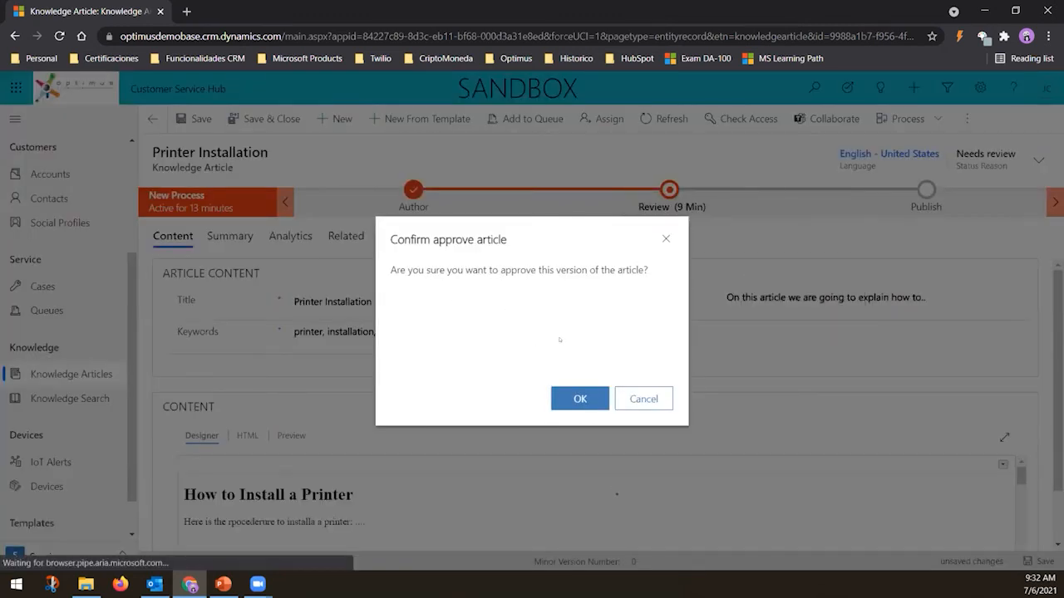
click(569, 398)
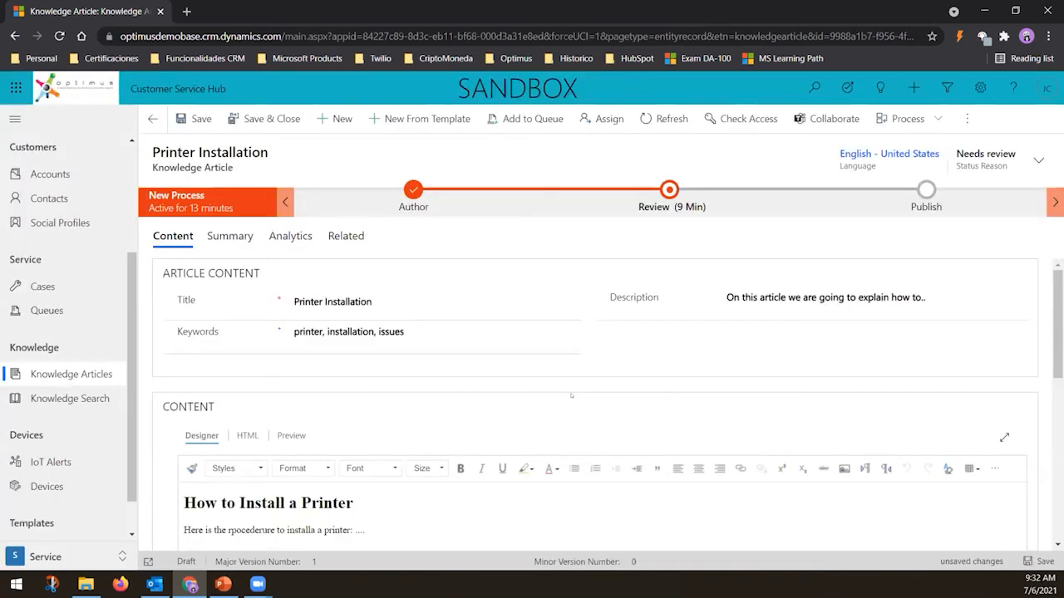
Advance the approved article from the Review stage to the Publish stage
click(467, 342)
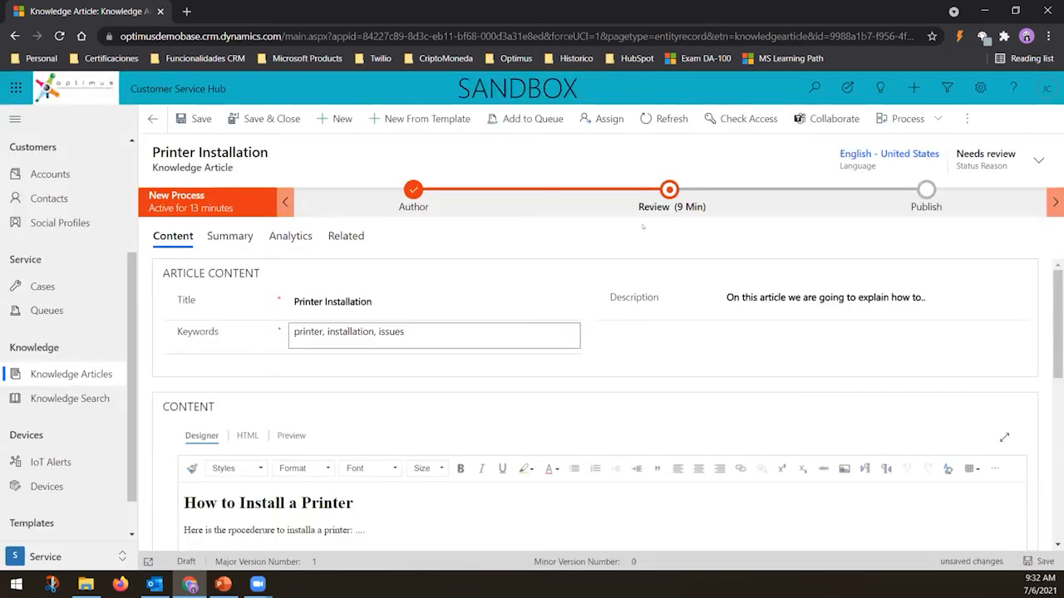
click(241, 237)
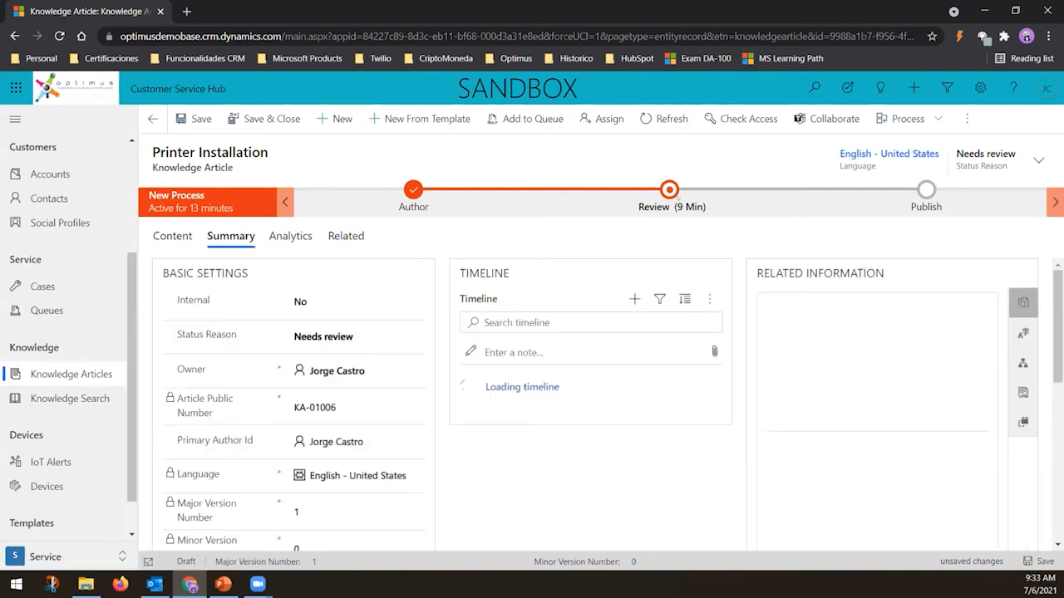
click(669, 197)
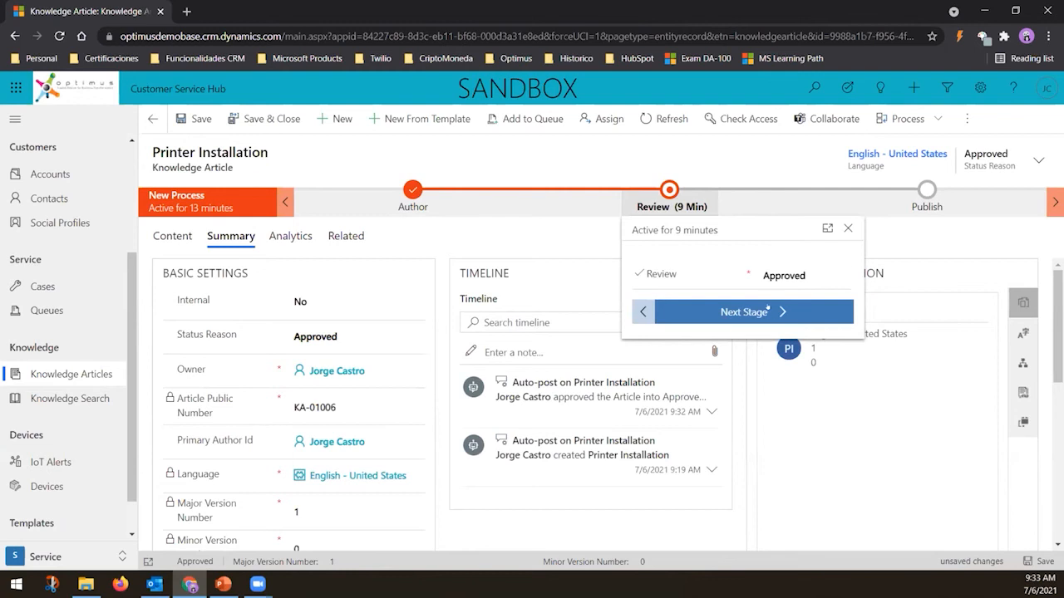
click(766, 311)
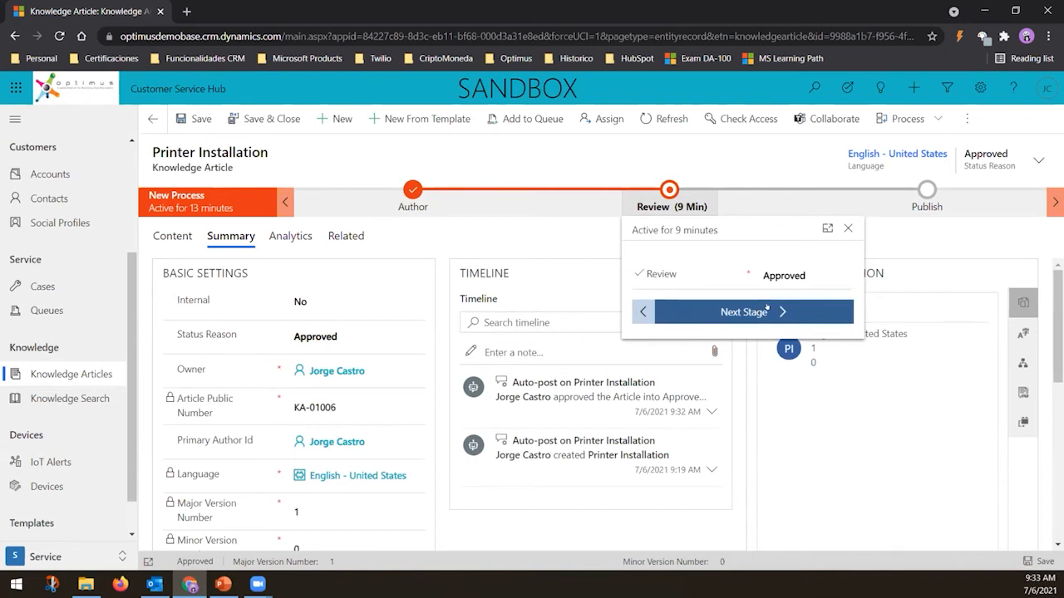
click(758, 307)
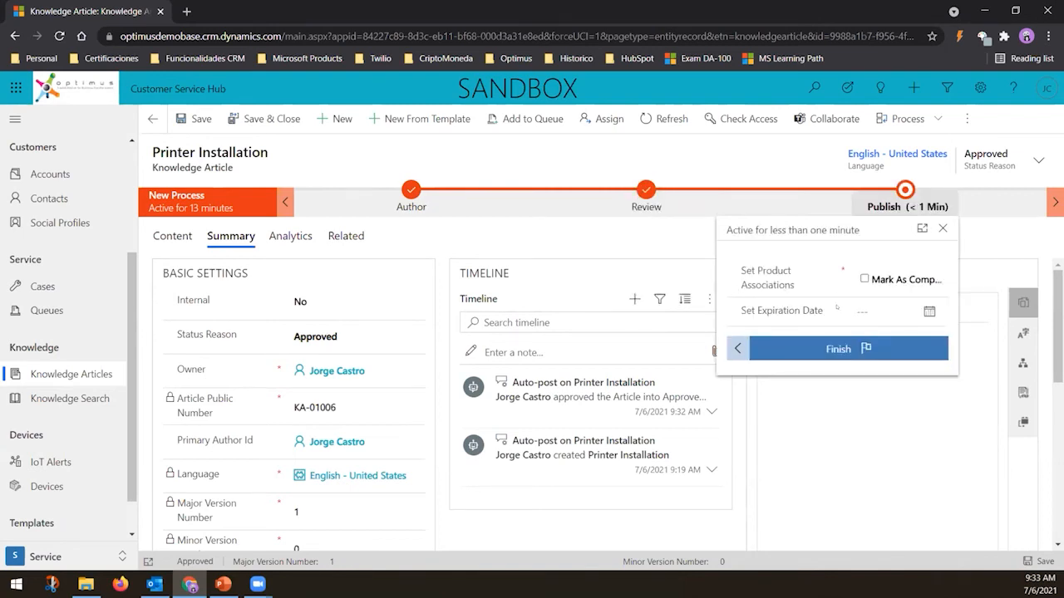
Open Publish for the article with publish Now and published status Published
click(965, 118)
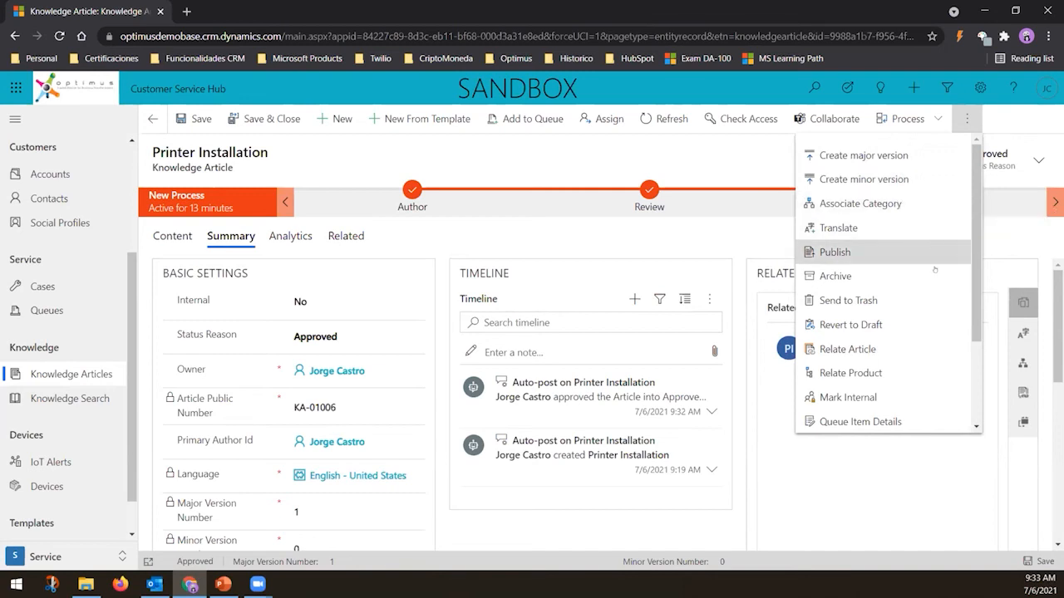
click(855, 253)
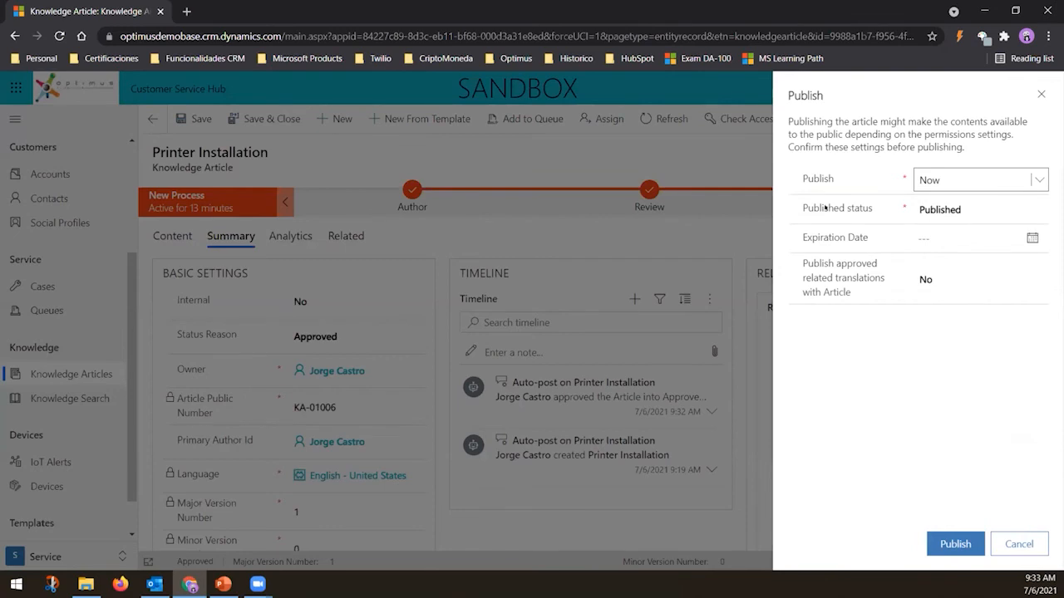
click(1034, 180)
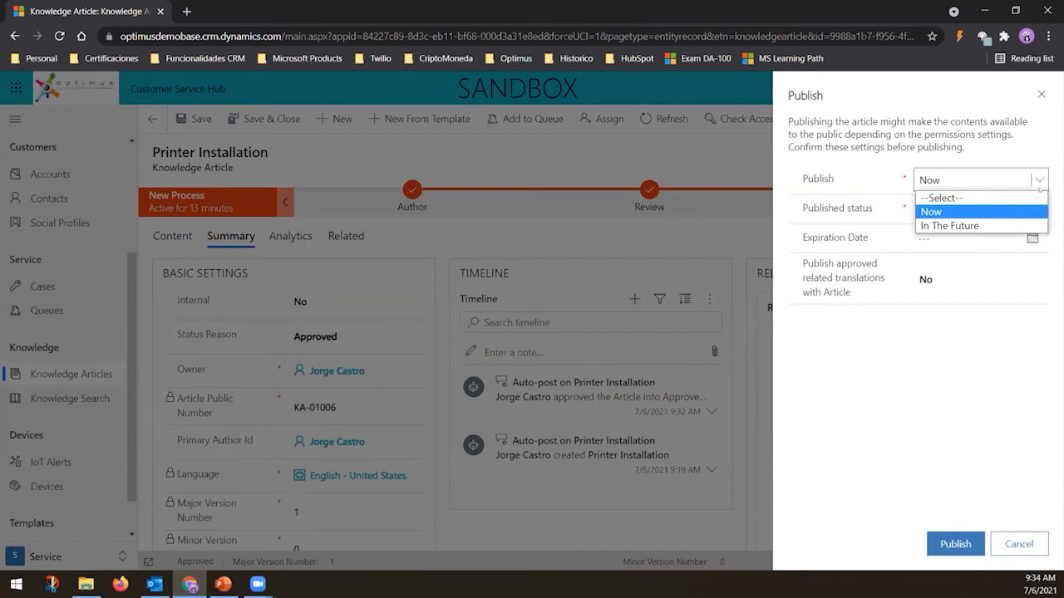
click(1039, 189)
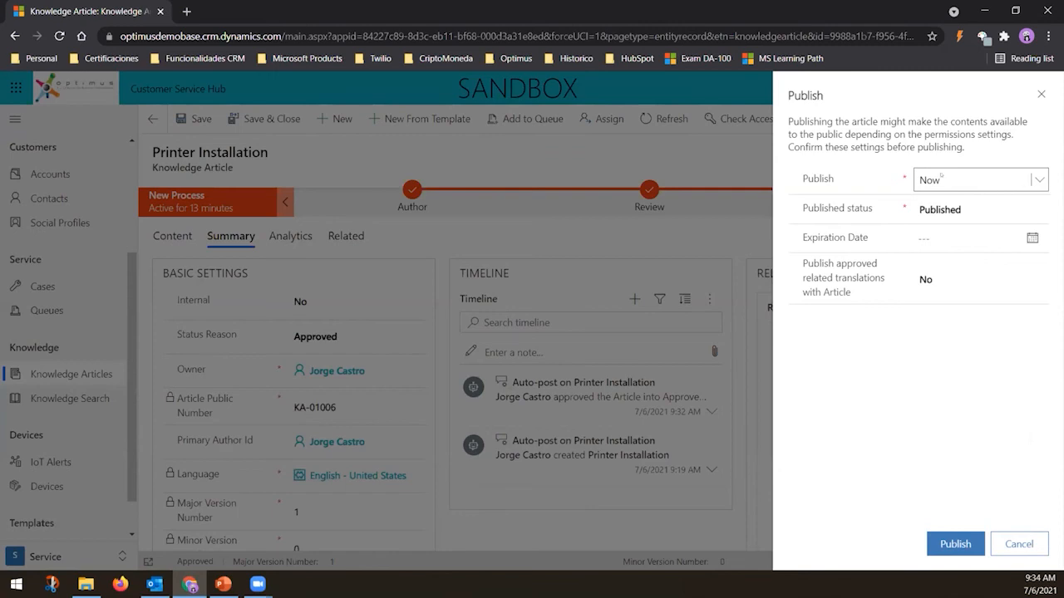
click(1039, 208)
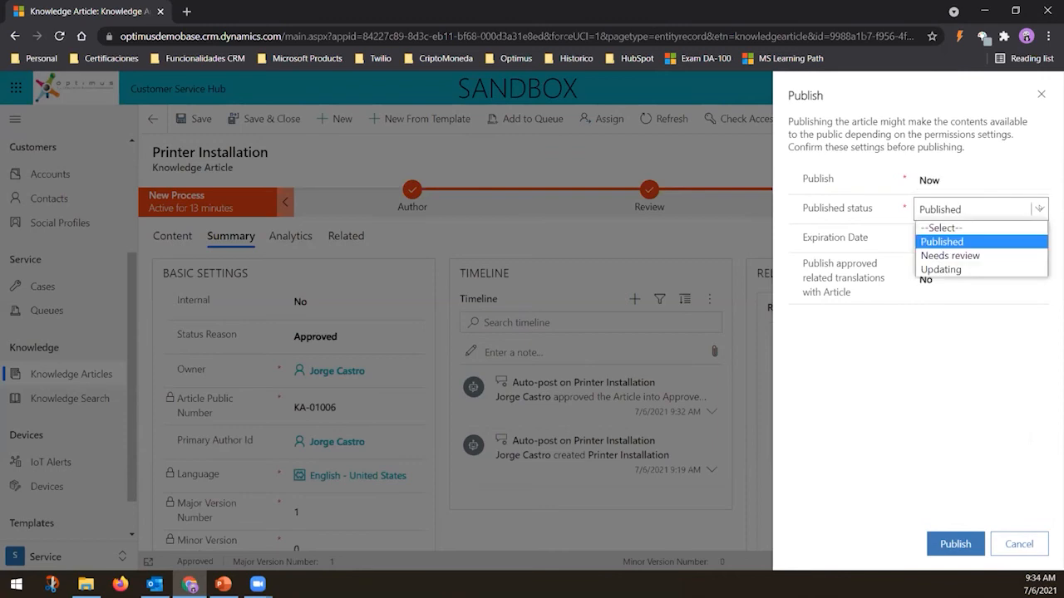
click(931, 210)
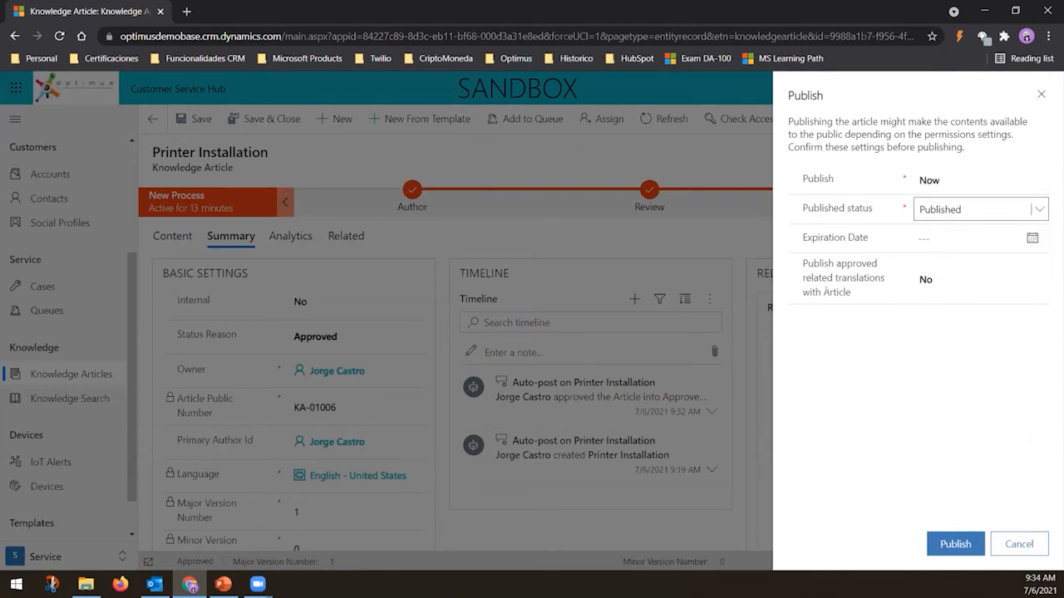
Set the article's expiration date to 12/31/2021
click(1033, 239)
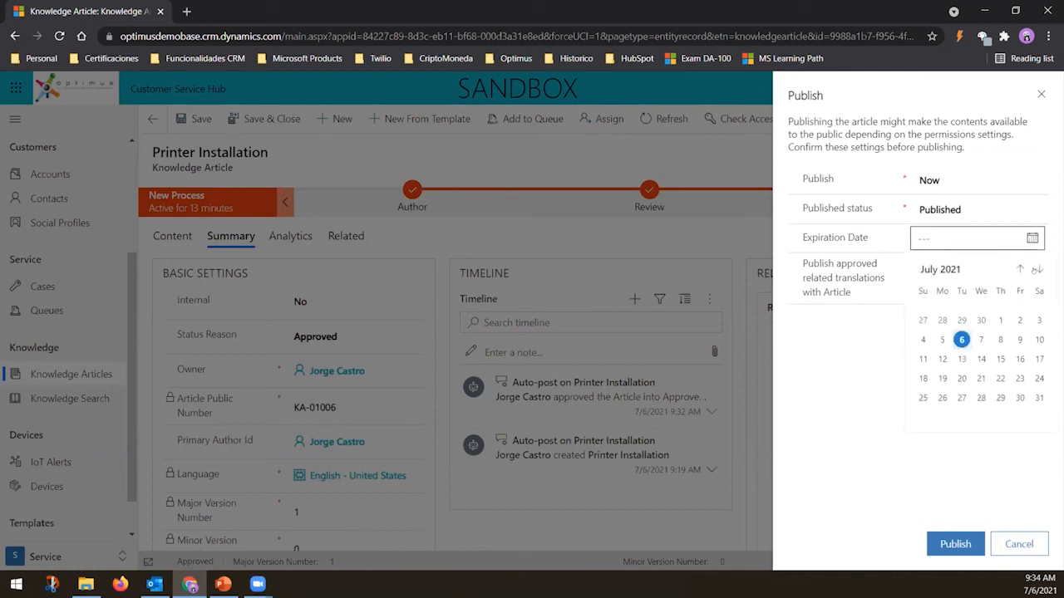
click(1036, 269)
click(1036, 270)
click(1037, 269)
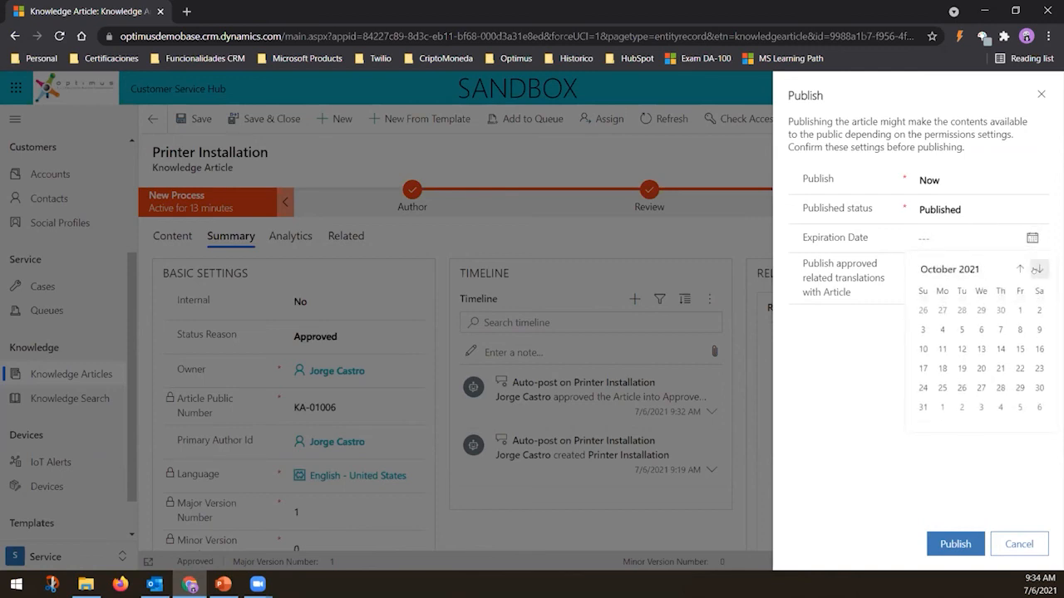
click(1037, 269)
click(1038, 268)
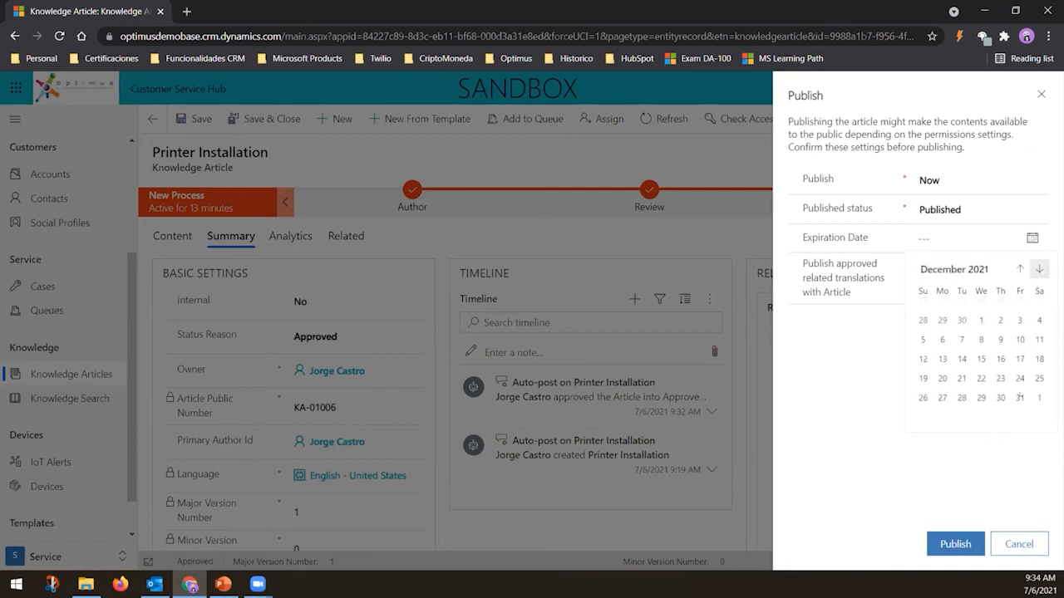
click(1019, 398)
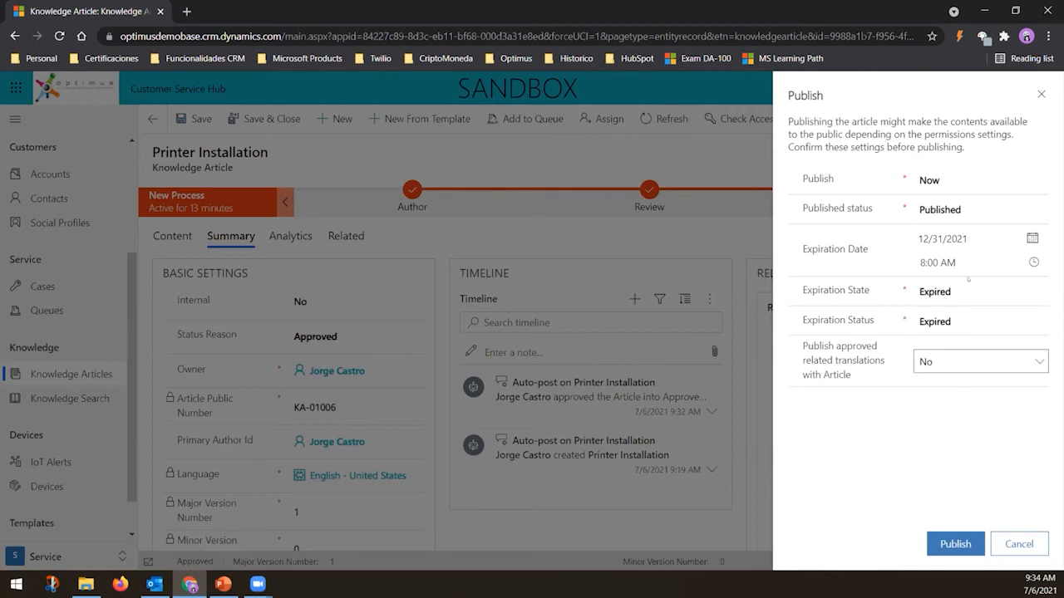
Publish the article with expiration state and expiration status Expired
click(1033, 318)
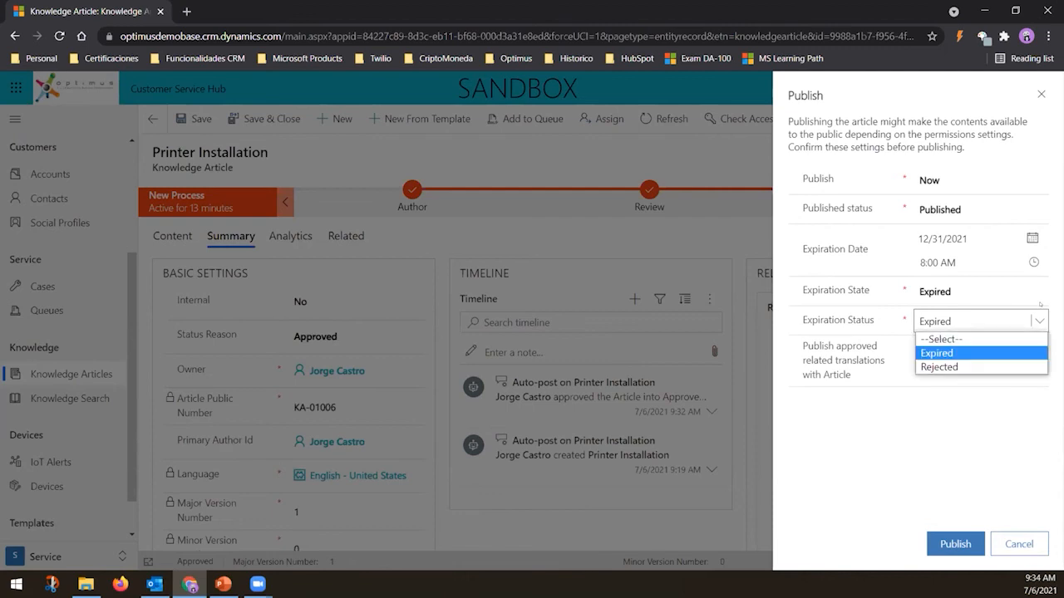
click(1038, 295)
click(1039, 292)
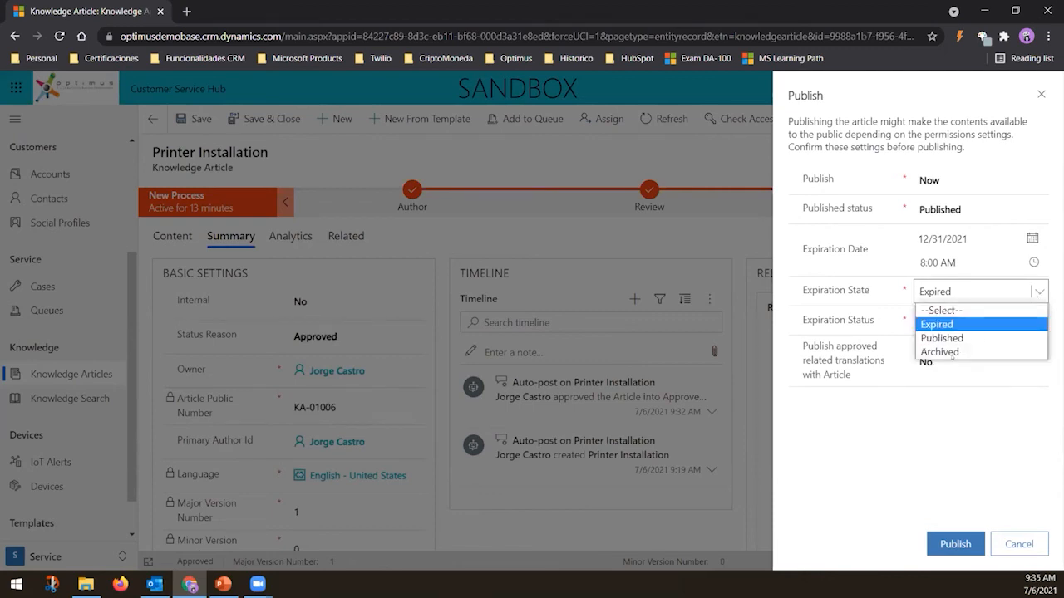
key(Down)
key(Down)
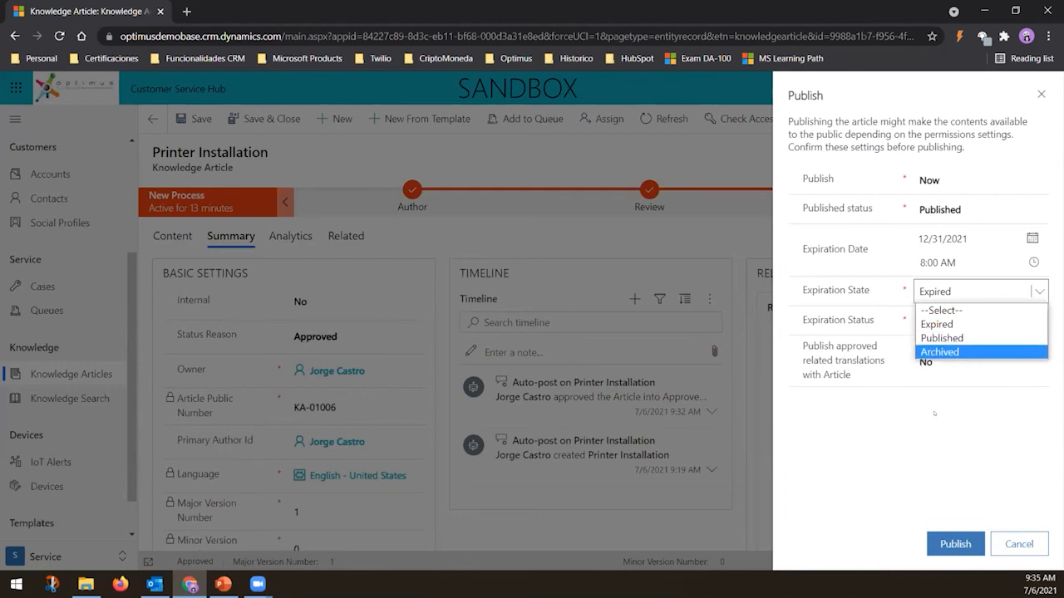
click(977, 299)
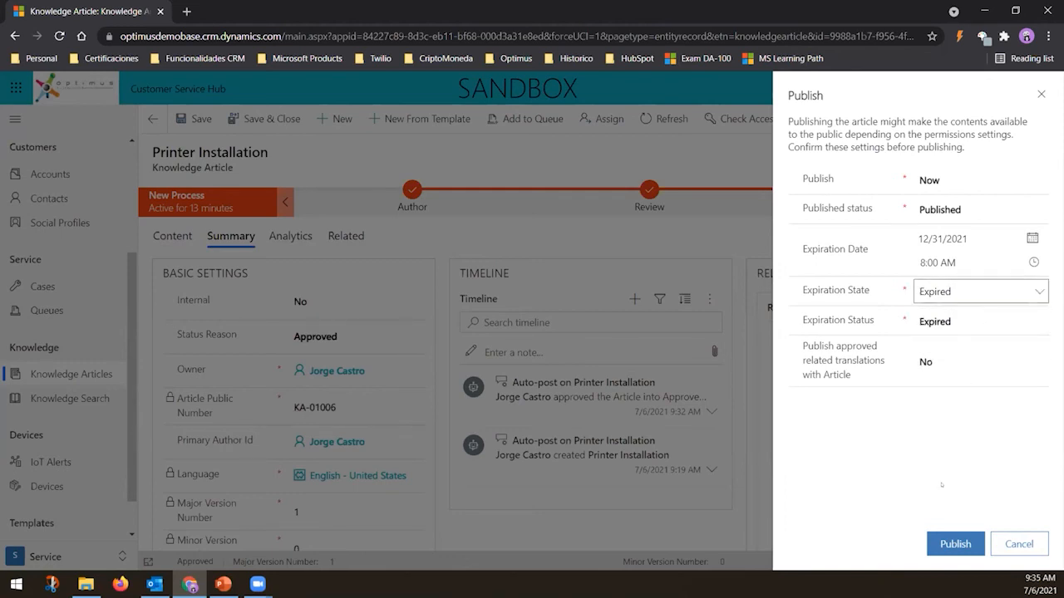
click(944, 545)
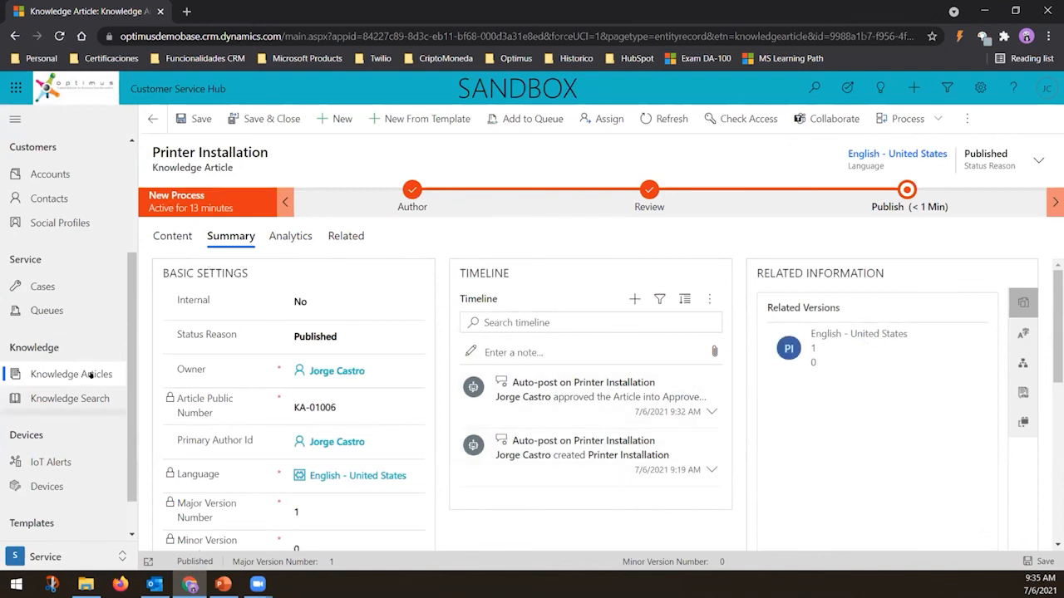
Check the active articles list, then search Knowledge Search for injury
click(72, 374)
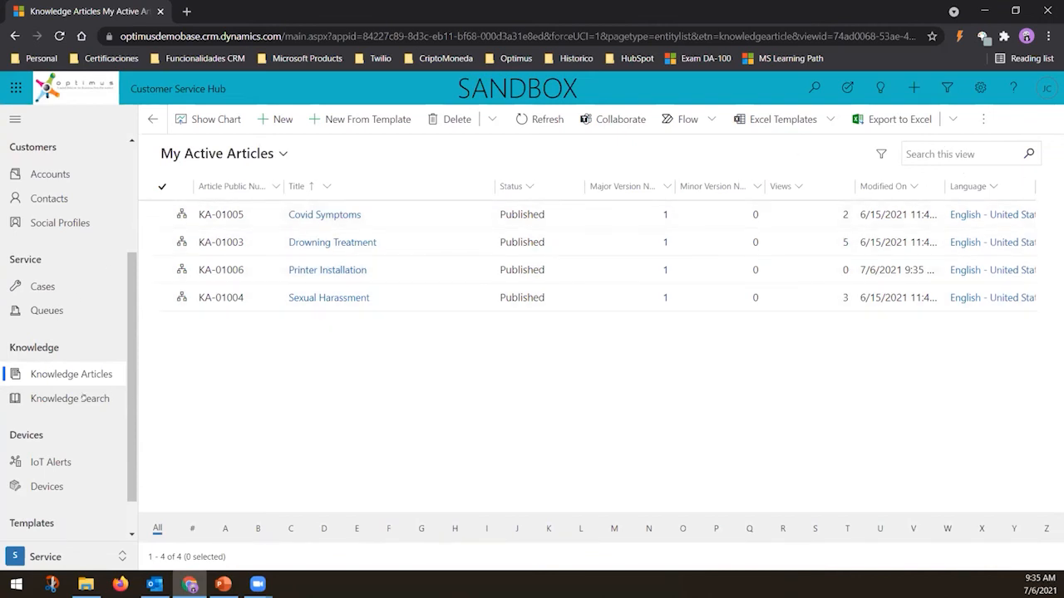
click(74, 399)
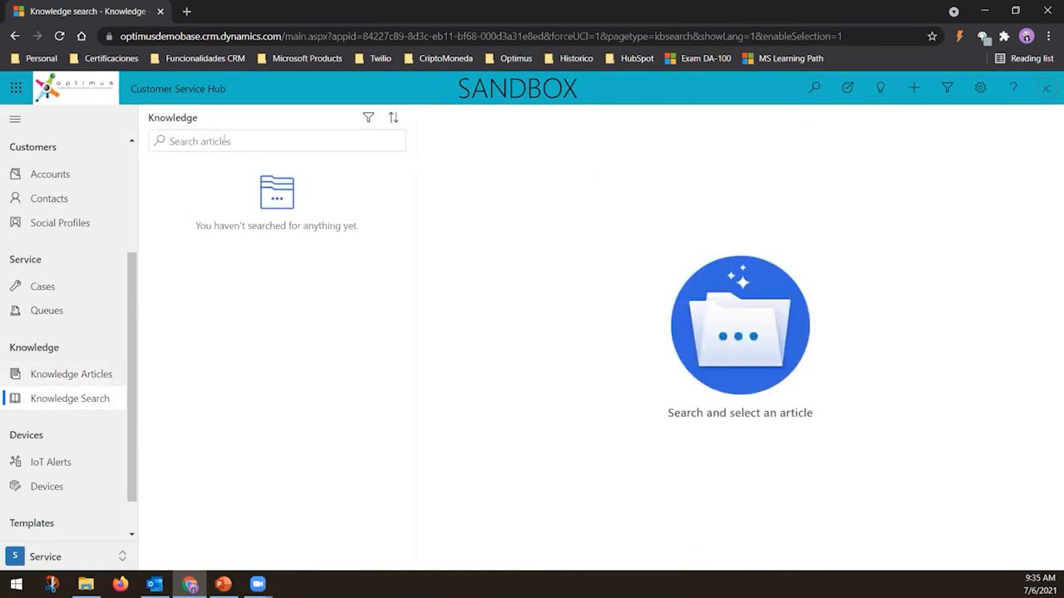
text(ijunty)
key(BackSpace)
key(BackSpace)
key(BackSpace)
key(BackSpace)
key(BackSpace)
text(njury)
key(Return)
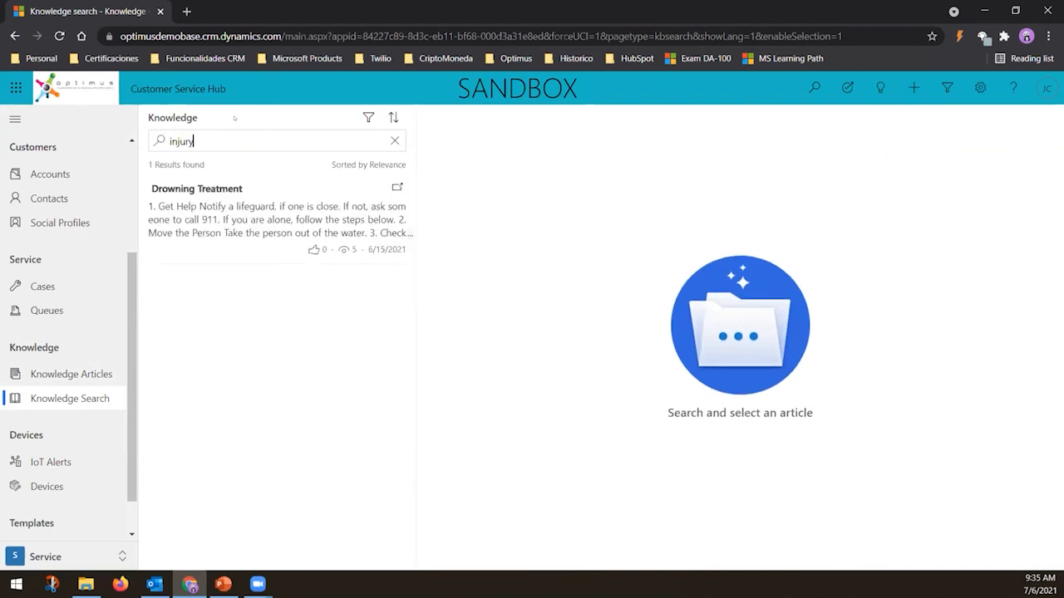
Open the Drowning Treatment article from the search results and read through it
click(183, 192)
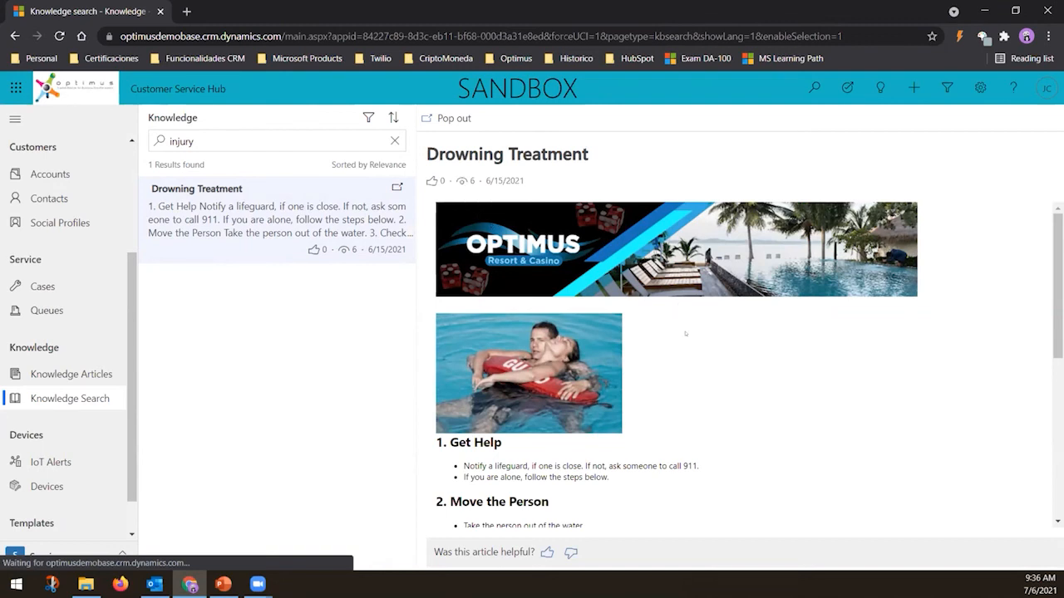
scroll(692, 348, down, 6)
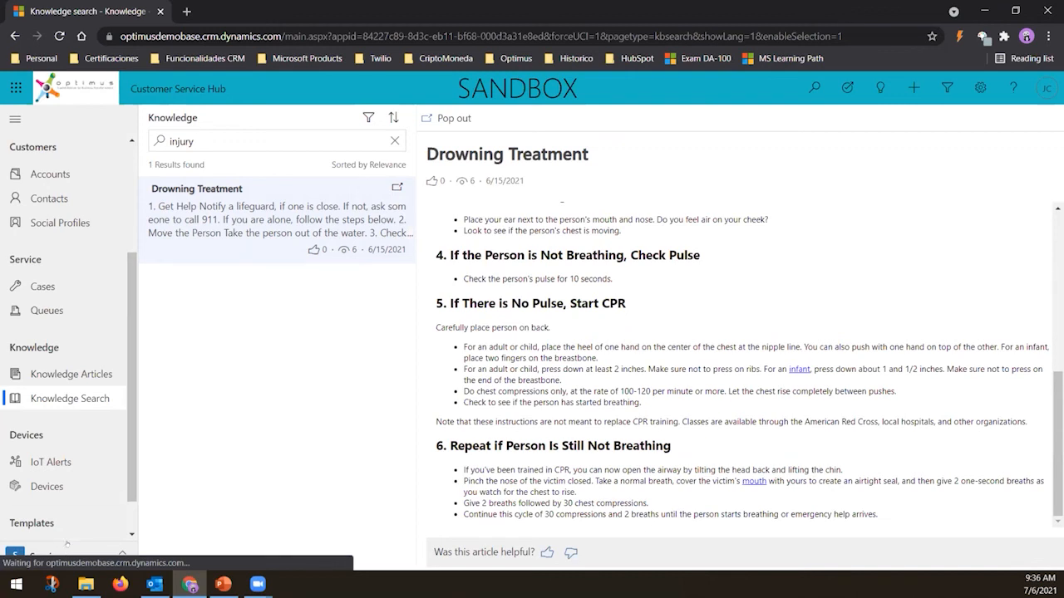
Open the Pool Accident!! case from the Cases list and review its details
click(70, 556)
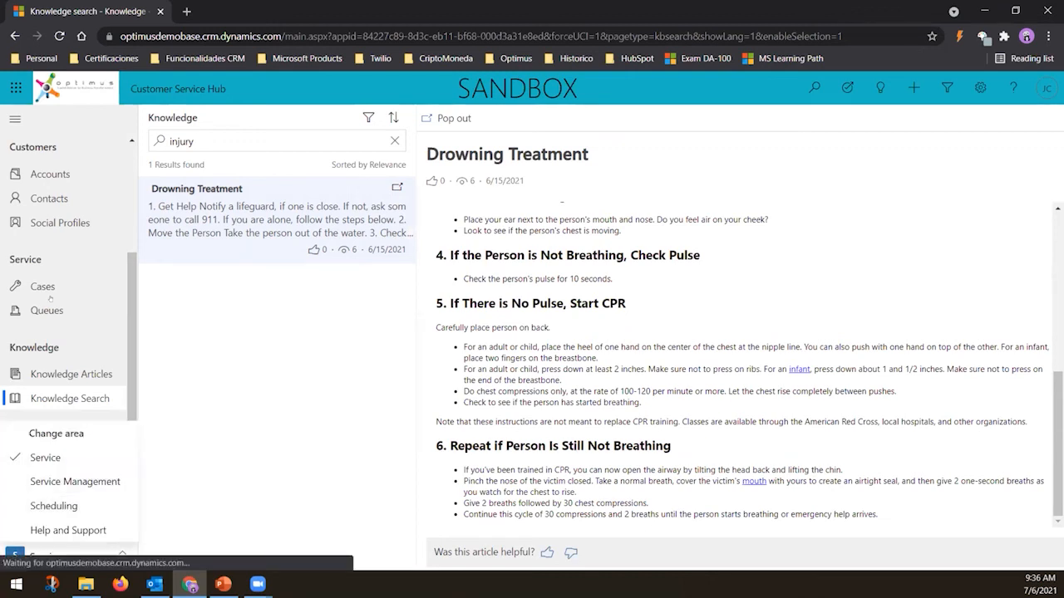
click(199, 405)
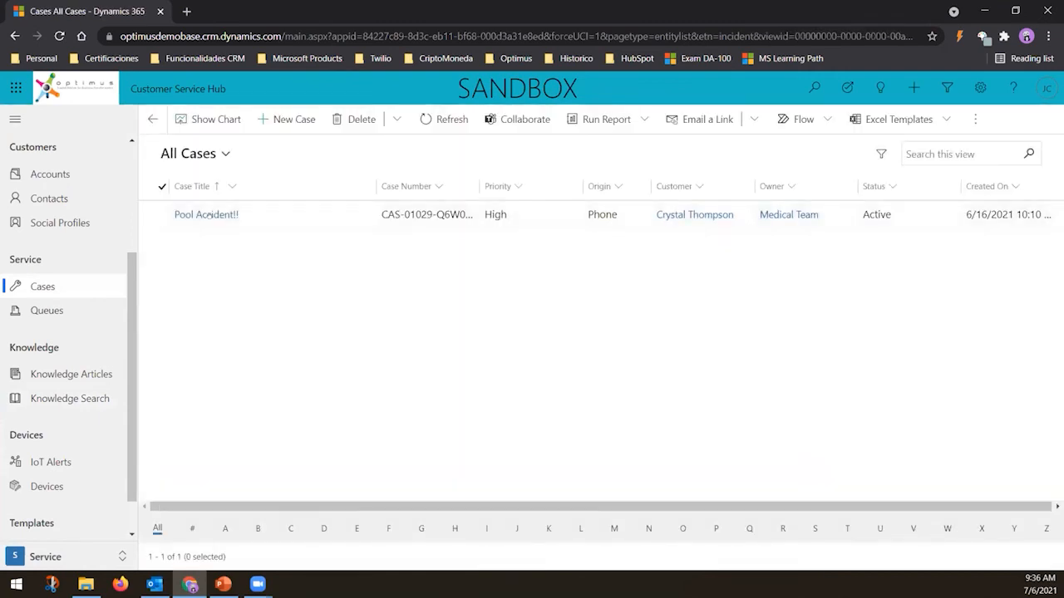
click(208, 214)
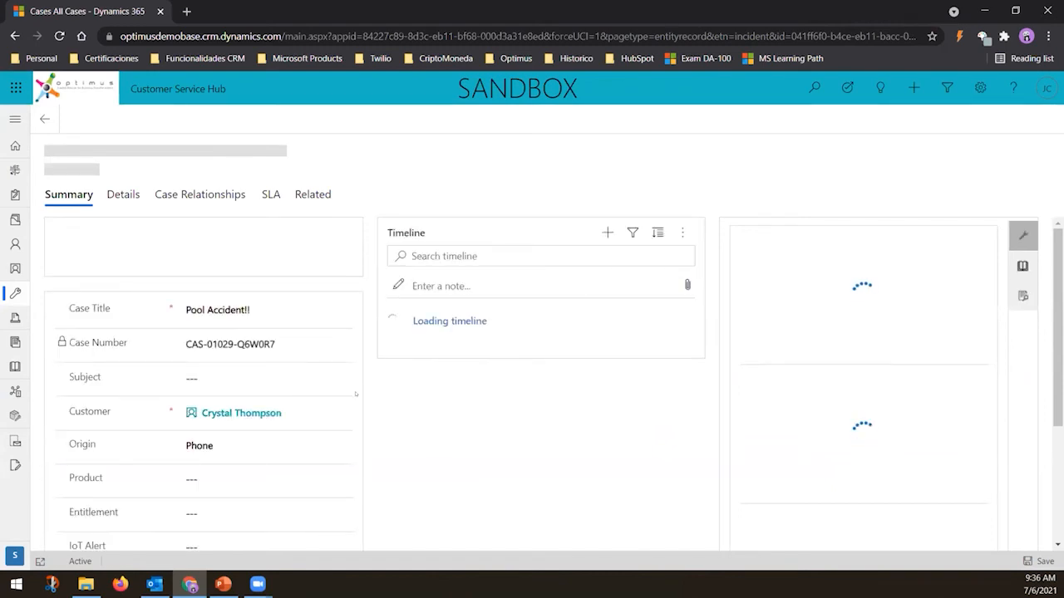
scroll(356, 394, down, 1)
scroll(356, 394, down, 1)
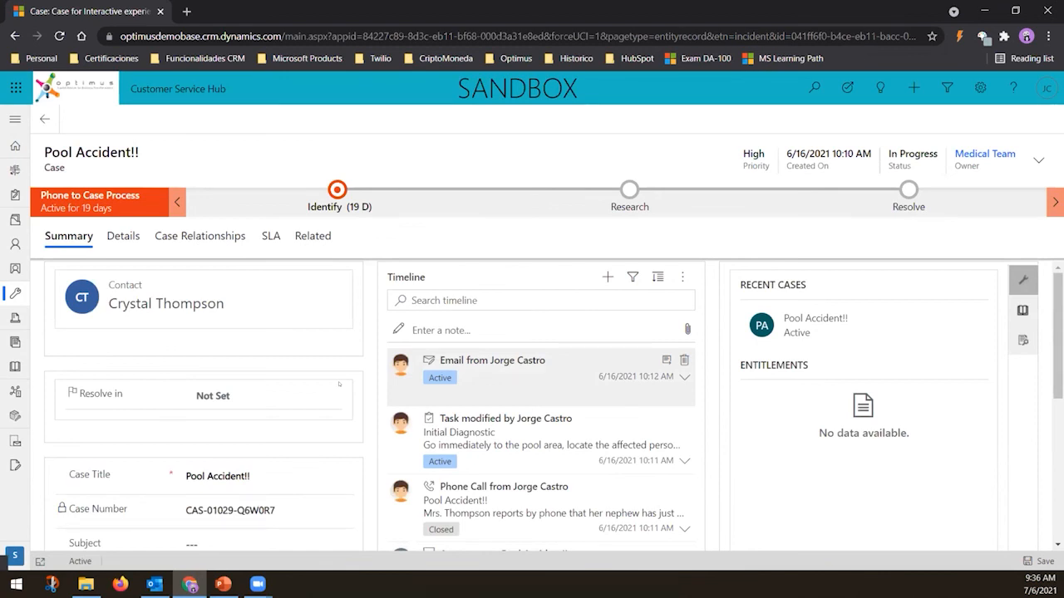
scroll(339, 384, down, 5)
scroll(339, 384, up, 4)
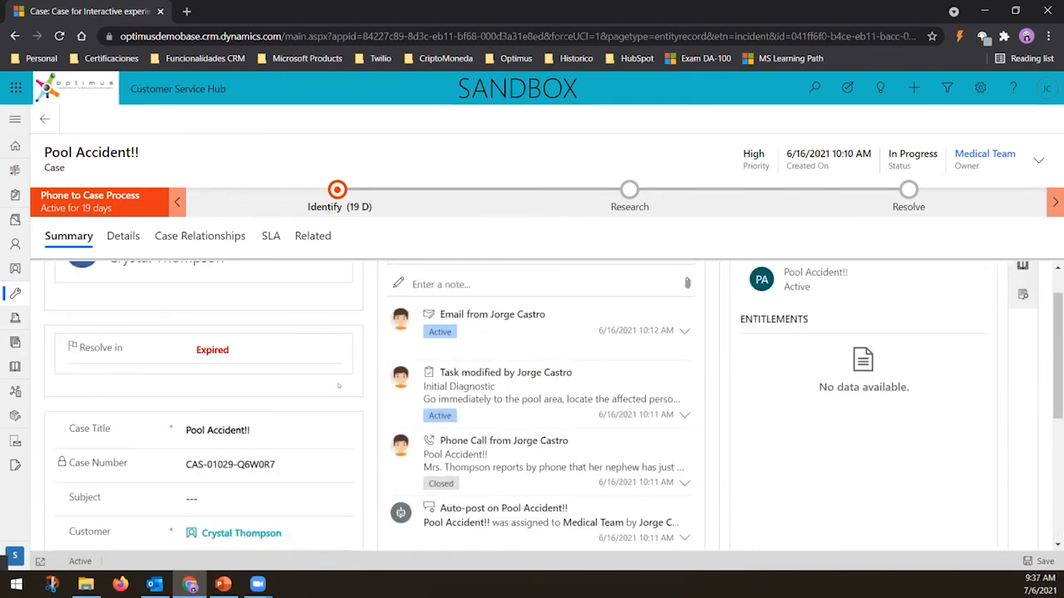
Review the Pool Accident!! case's Summary, Details and Case Relationships tabs
scroll(338, 385, down, 5)
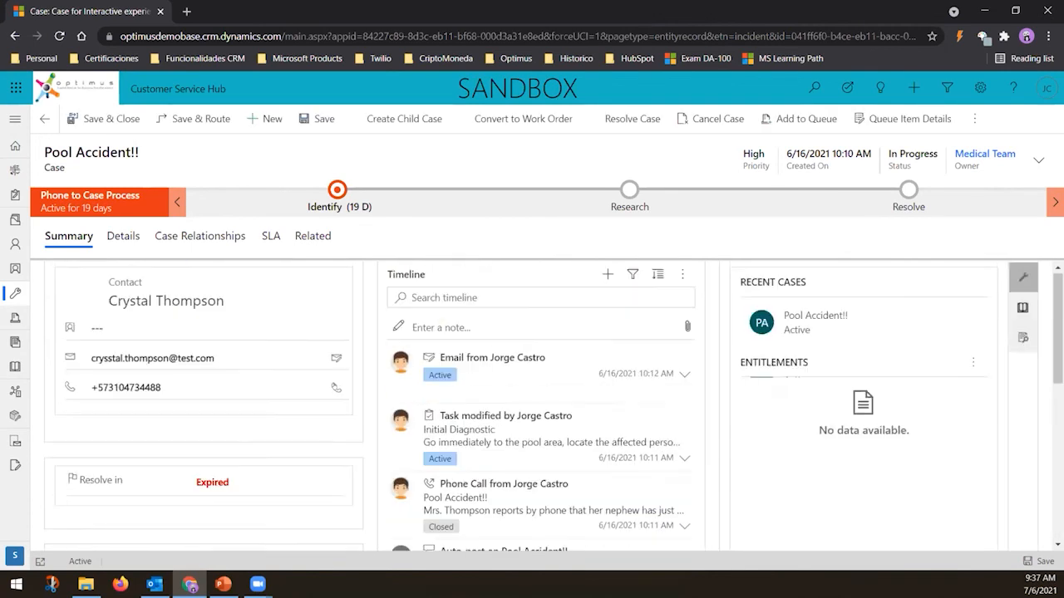
scroll(337, 386, down, 5)
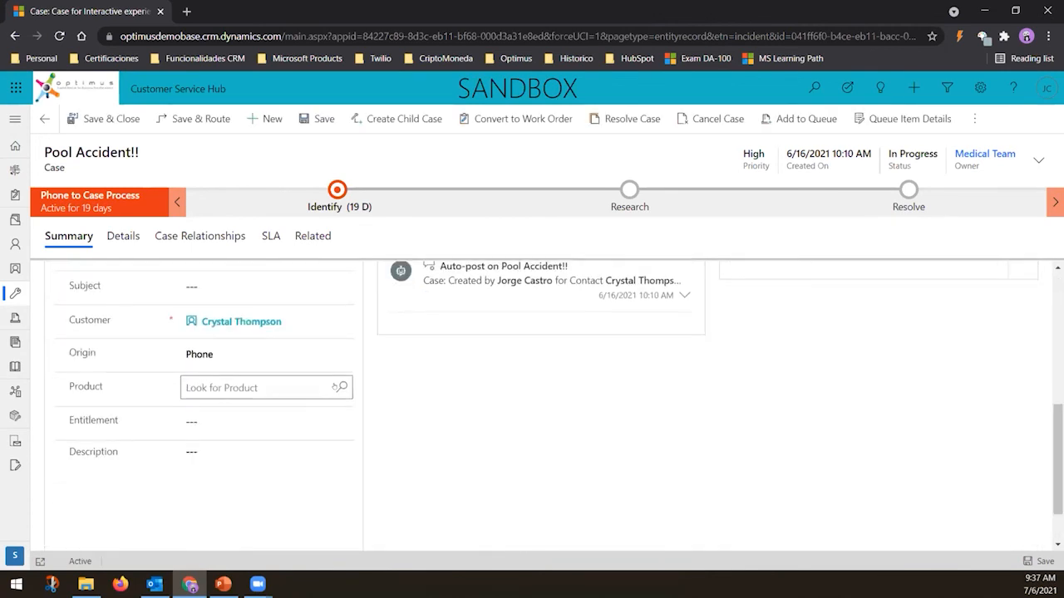
scroll(338, 386, down, 1)
scroll(339, 387, up, 6)
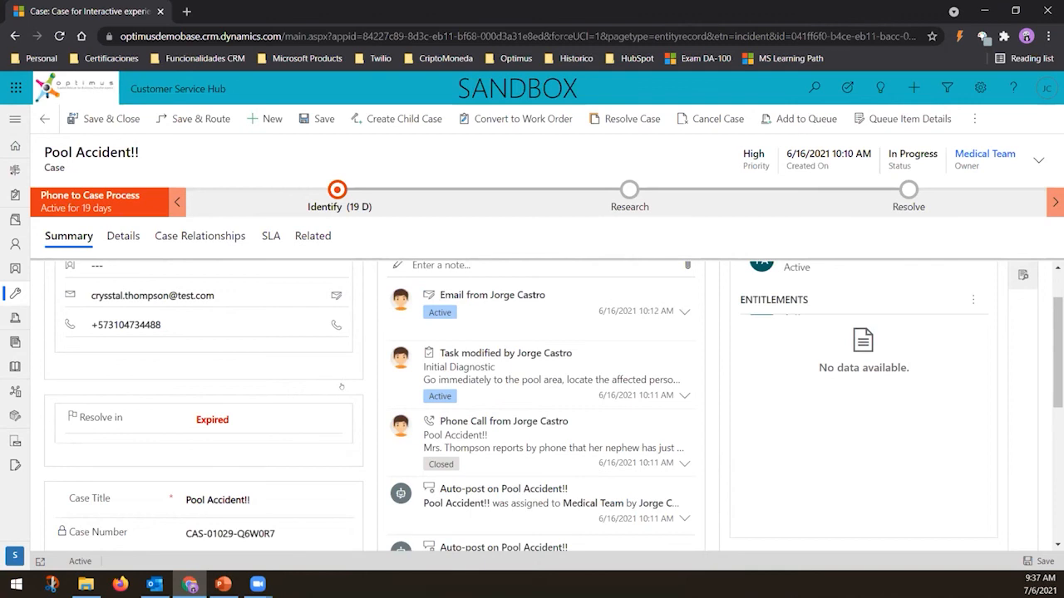
scroll(341, 386, up, 2)
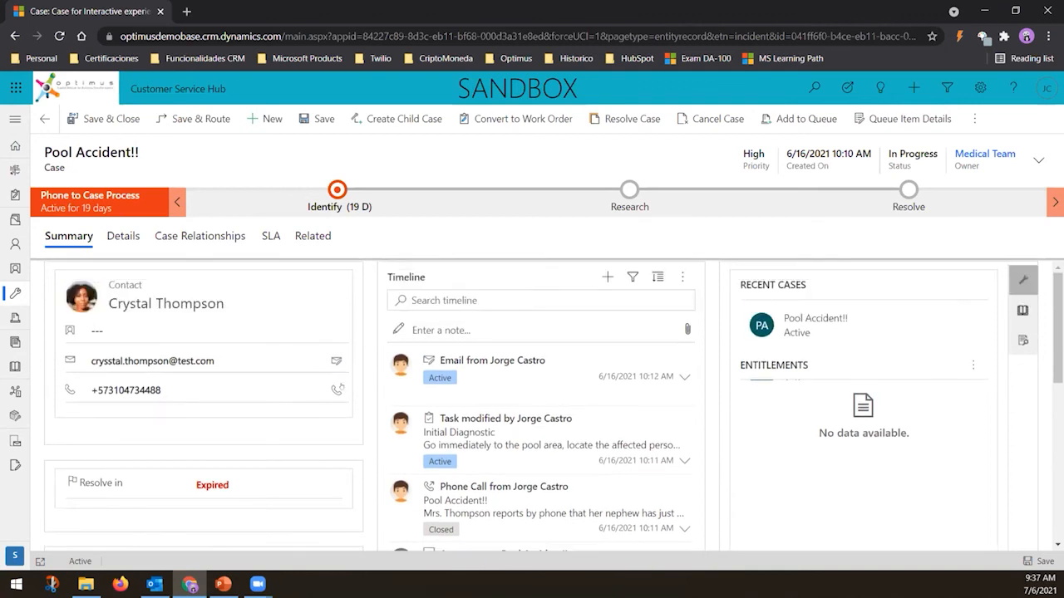
click(123, 236)
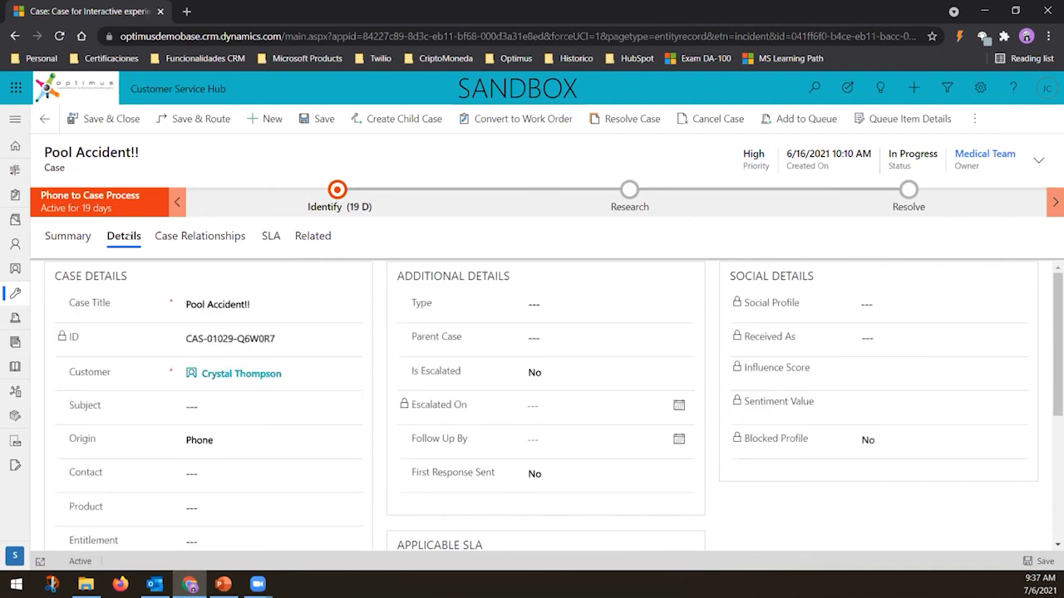
click(208, 236)
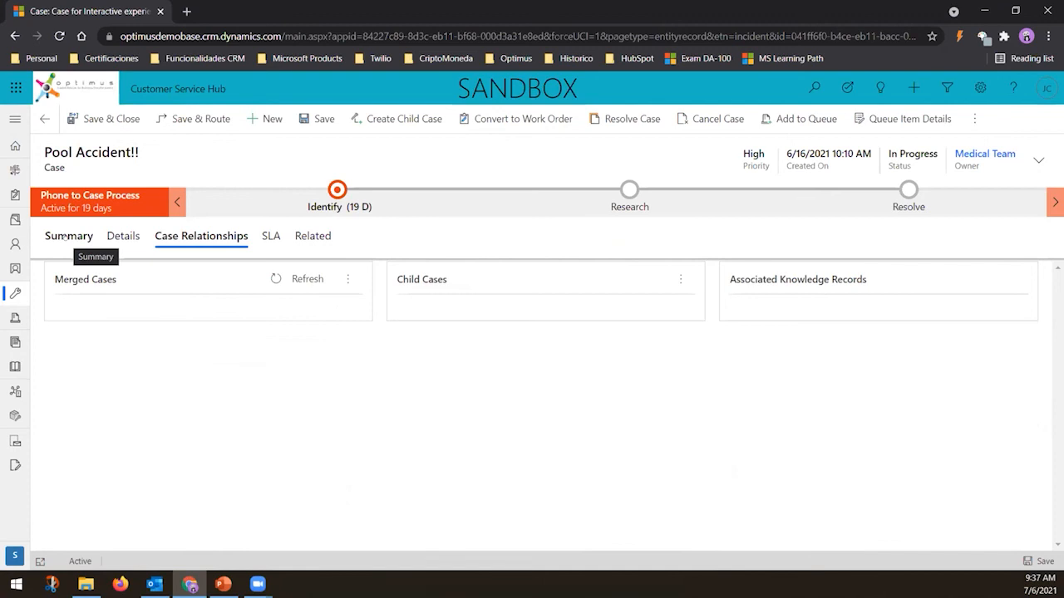
click(65, 237)
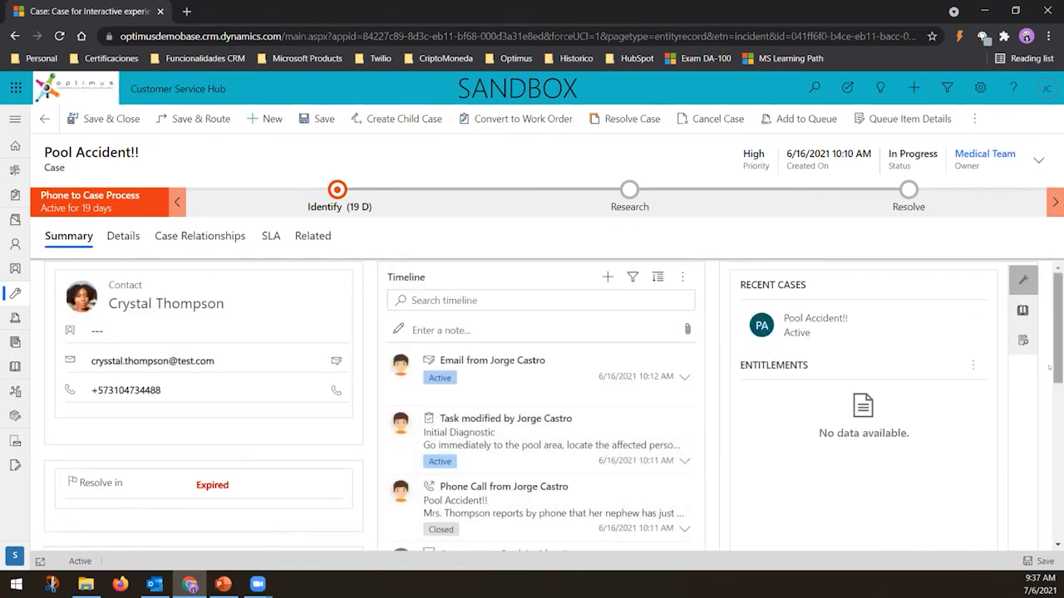
scroll(1051, 500, down, 10)
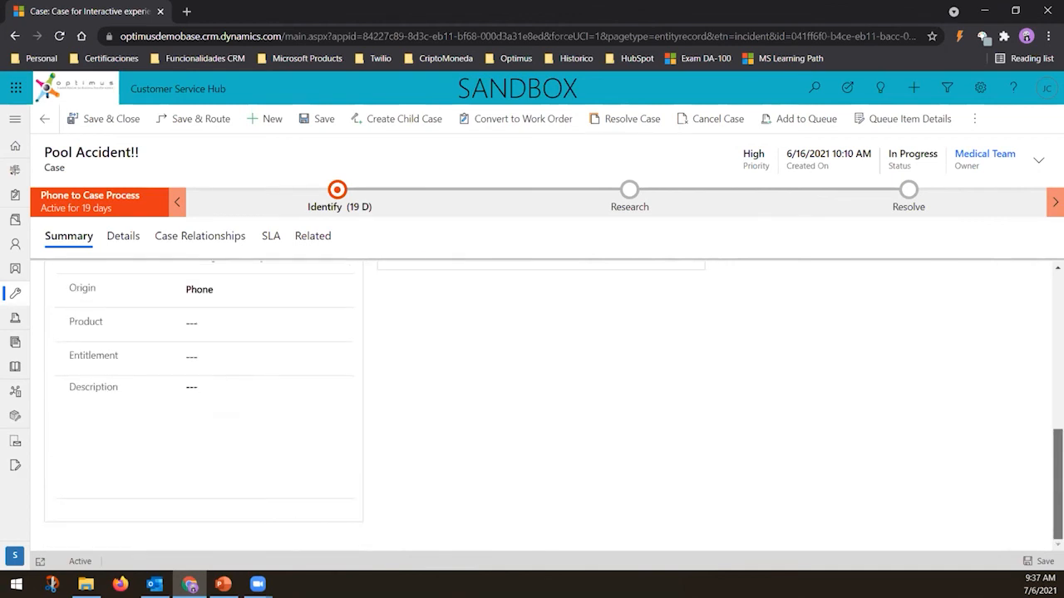
scroll(549, 407, up, 10)
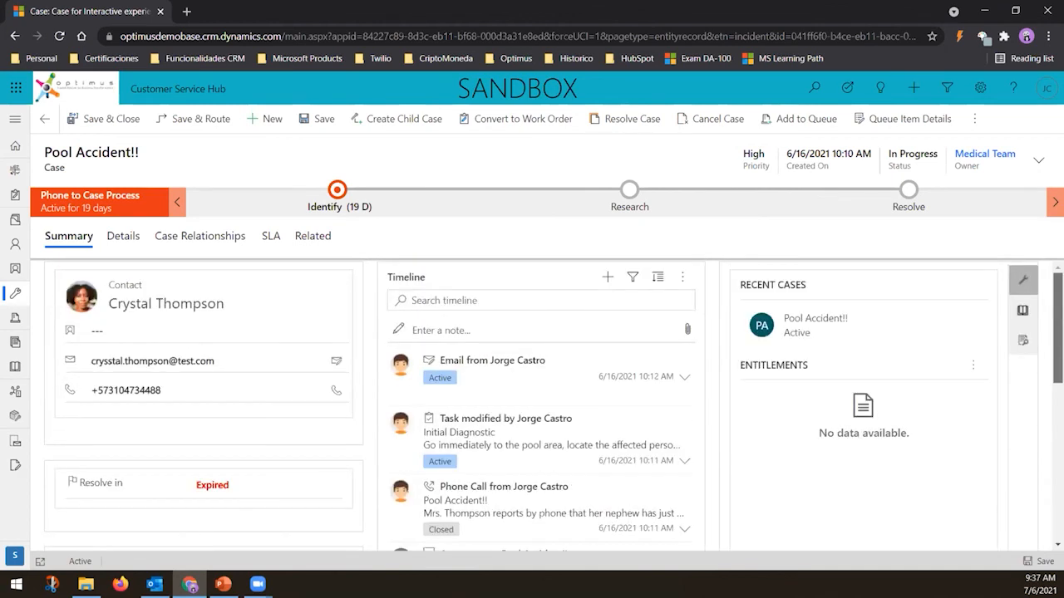
Open the case's Knowledge pane and link the Drowning Treatment article to the case
click(1019, 311)
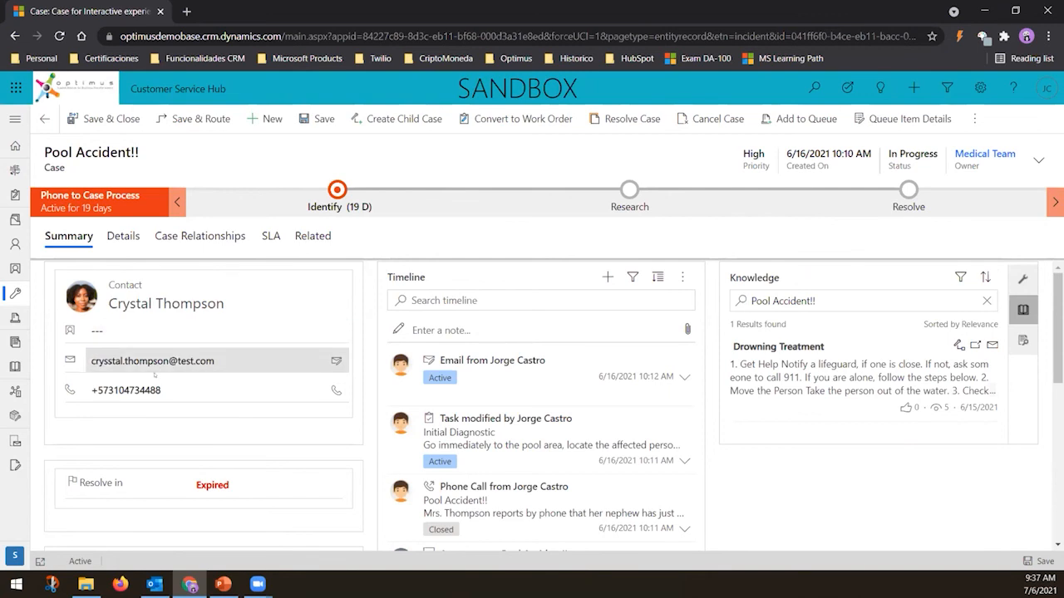
scroll(280, 360, down, 3)
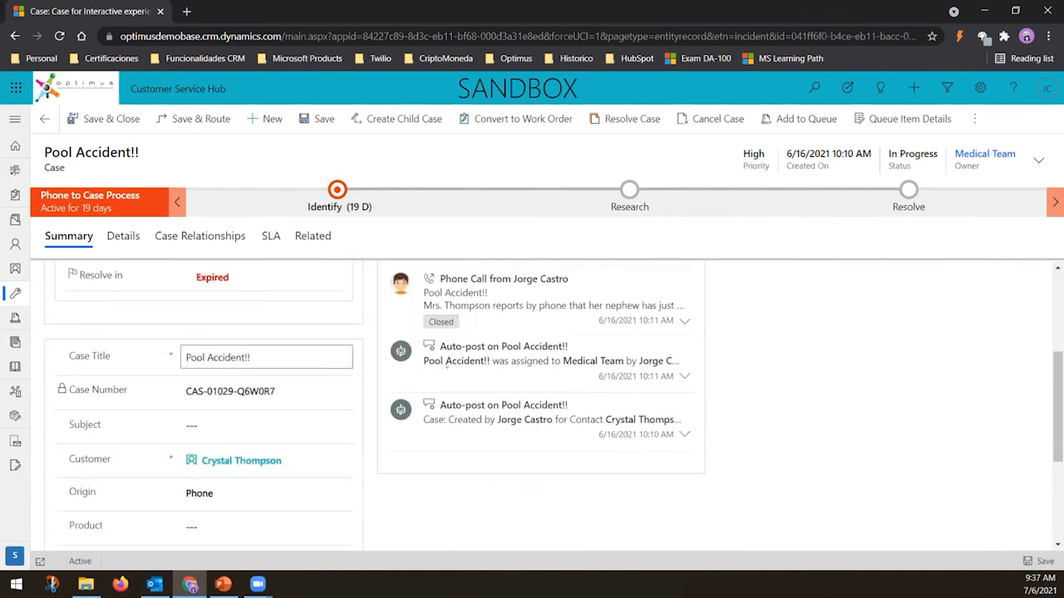
scroll(280, 361, up, 3)
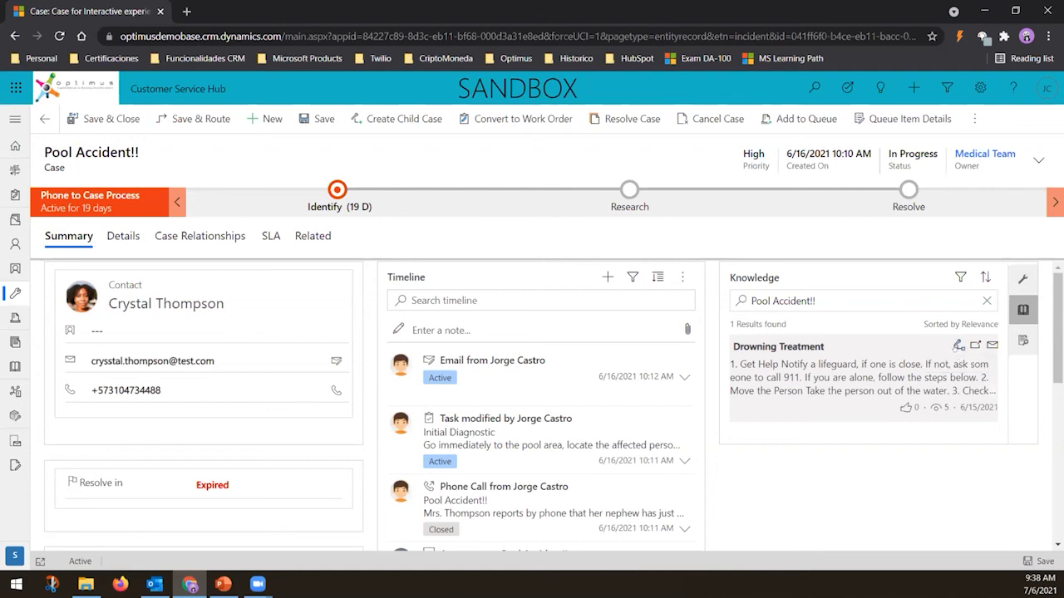
click(958, 345)
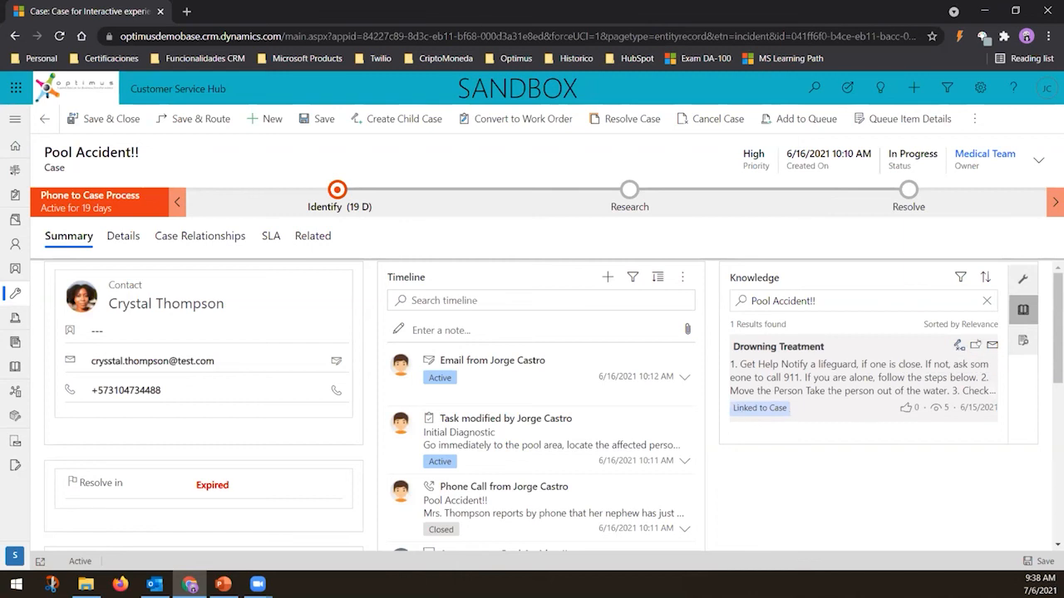
click(974, 347)
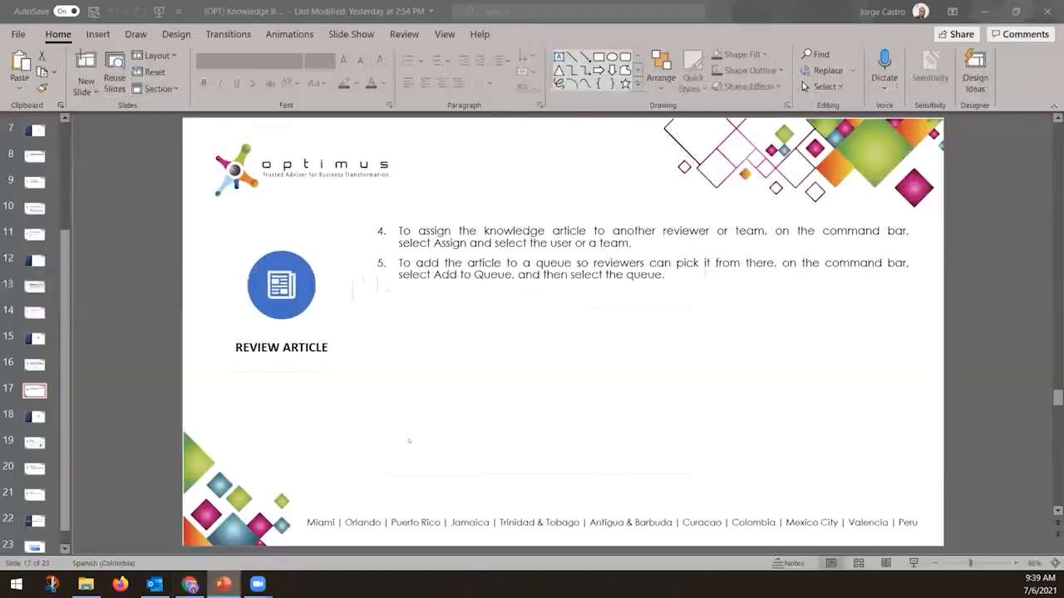
Switch to the PowerPoint presentation, advance to the Knowledge Articles Dashboards slide, and return to the browser
click(223, 585)
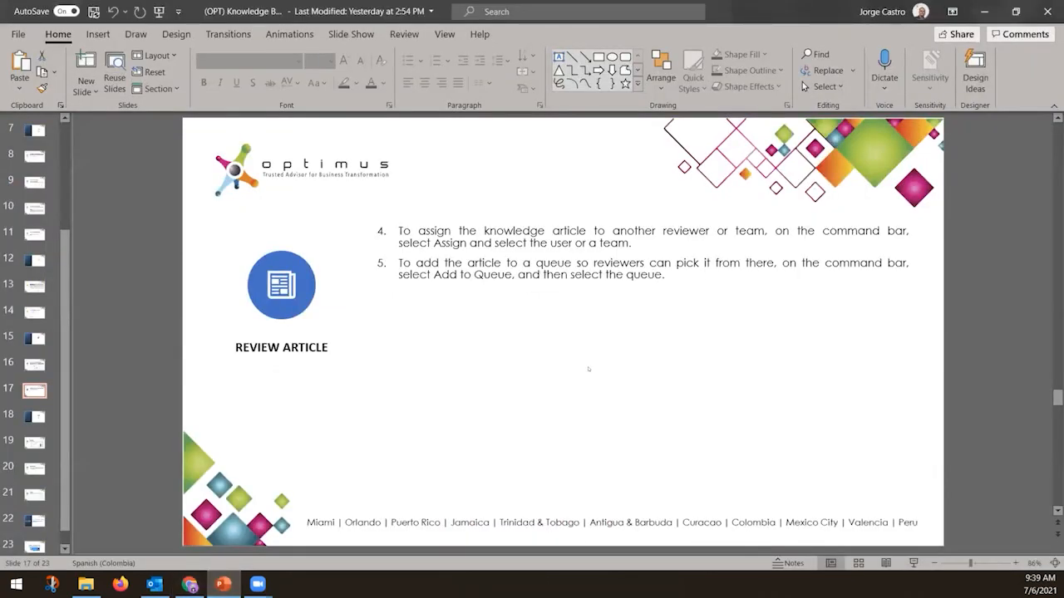
scroll(588, 369, down, 1)
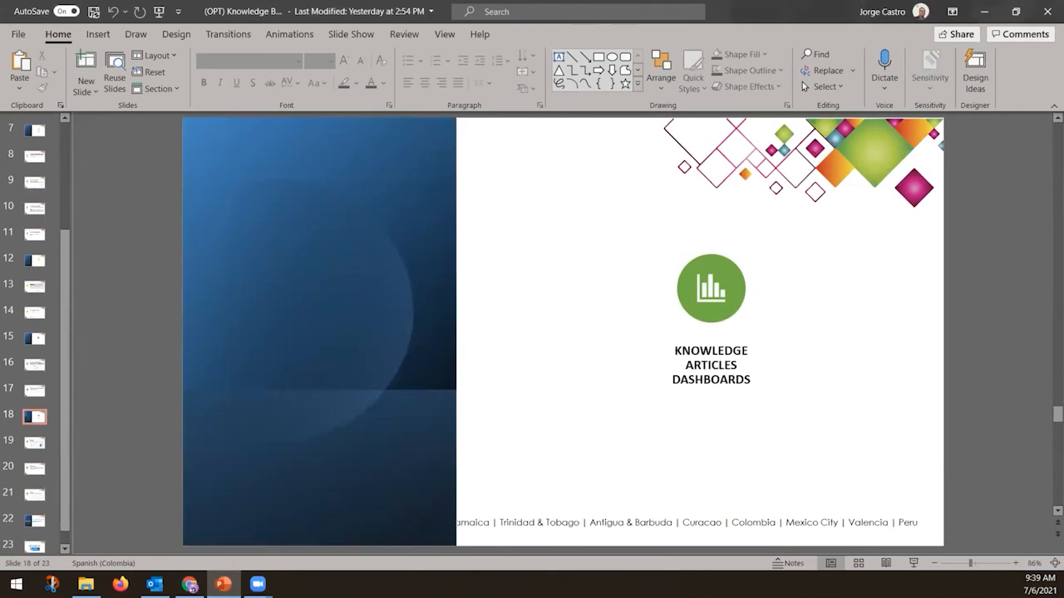
click(189, 585)
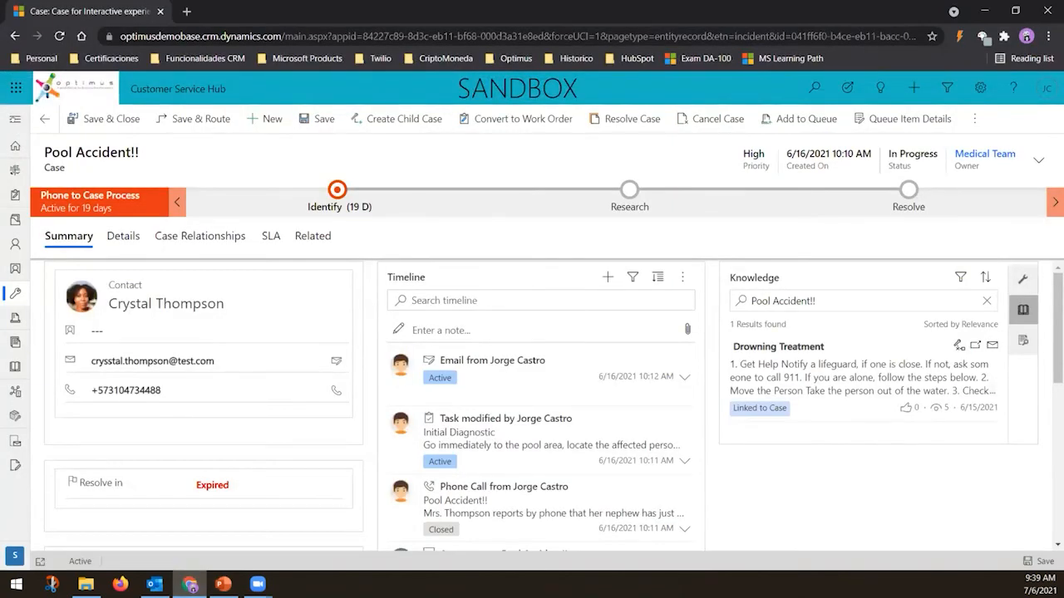
Open the Knowledge Manager dashboard and set its time frame to Last Quarter
click(15, 119)
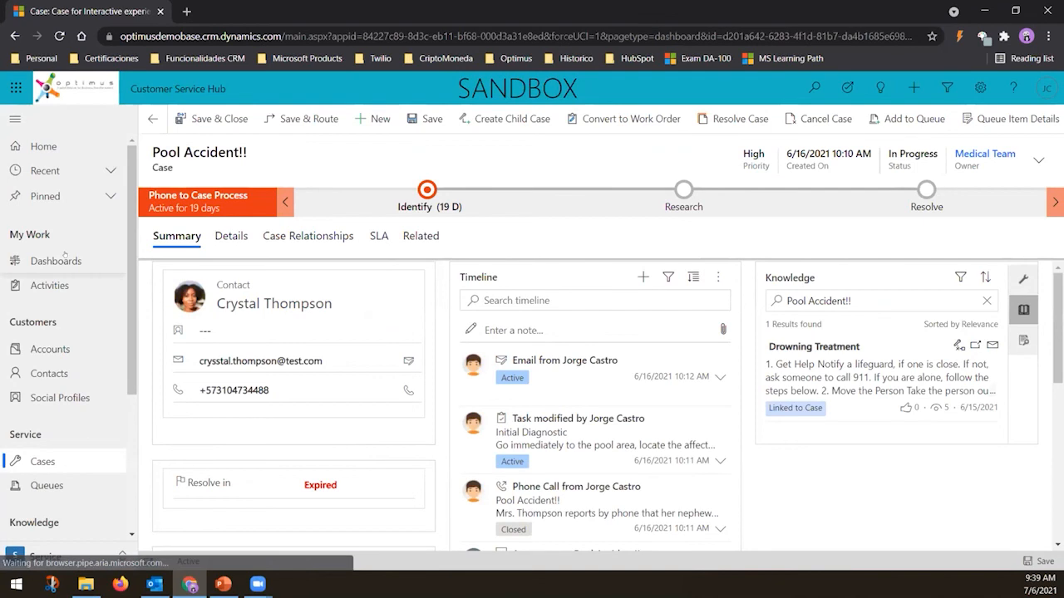
click(68, 262)
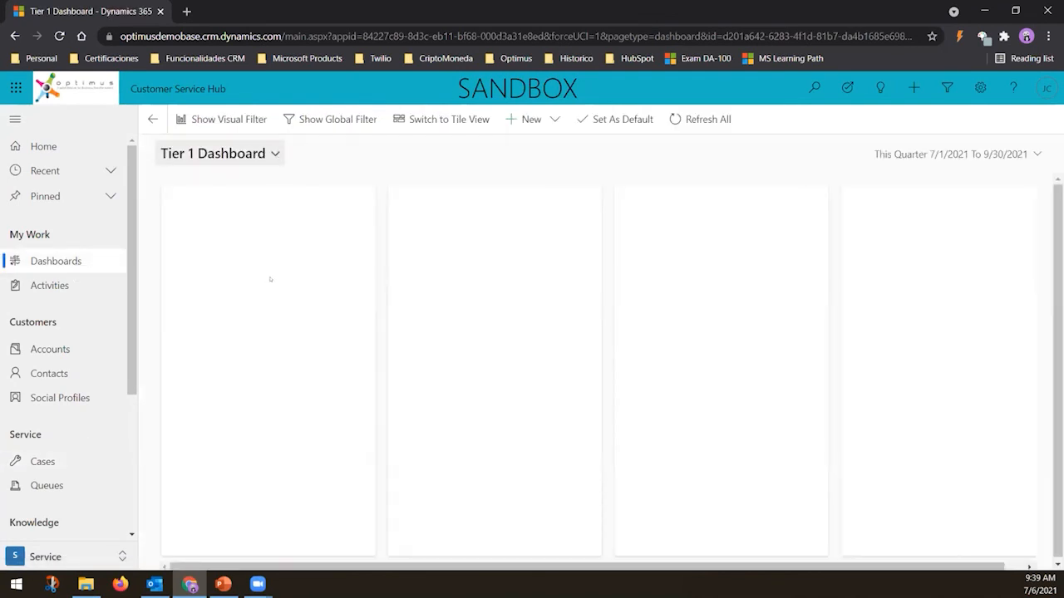
click(221, 153)
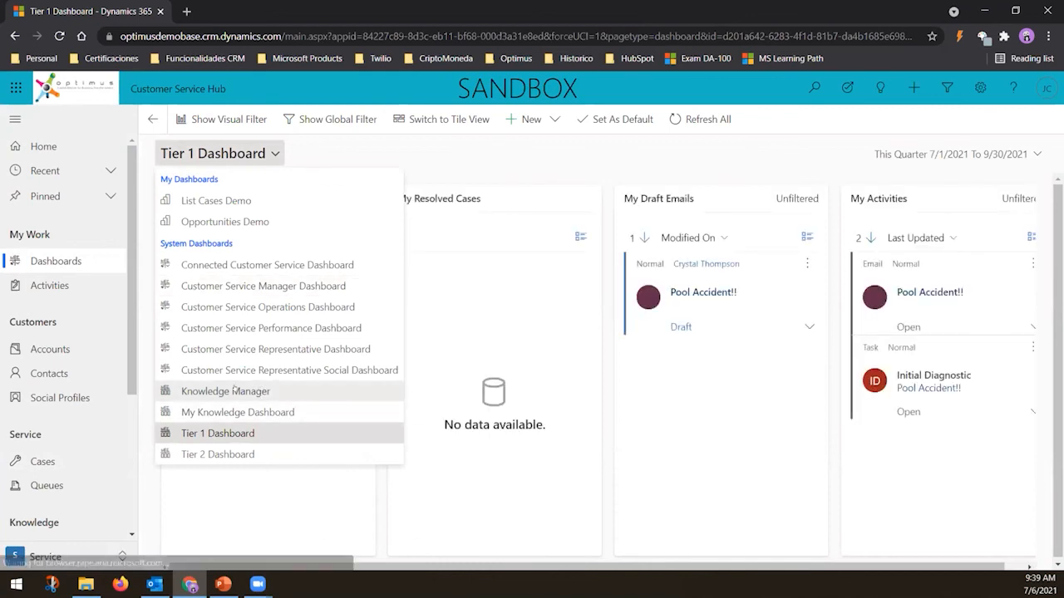
click(251, 391)
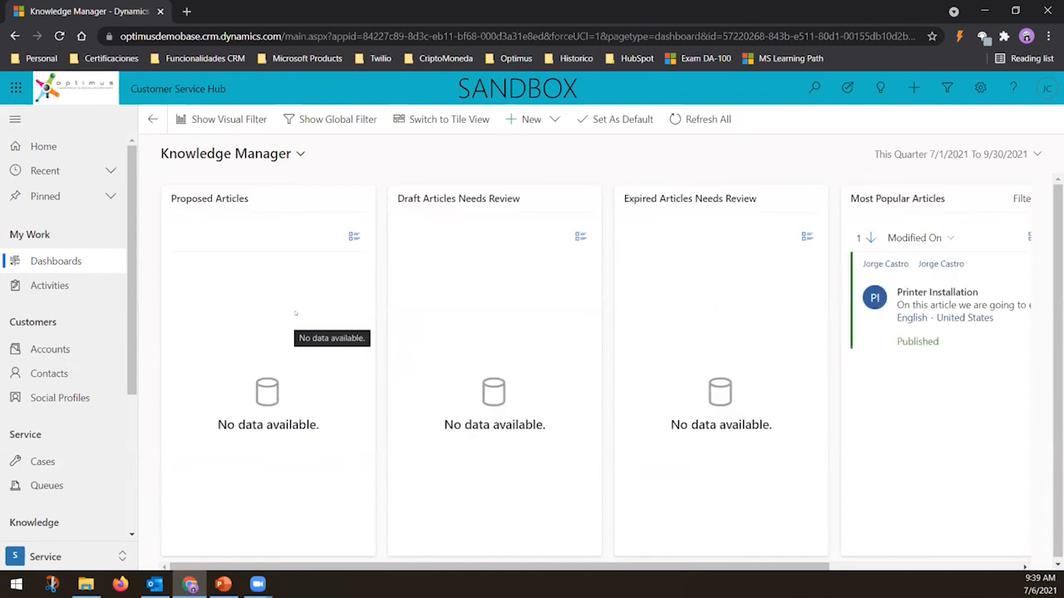
click(1007, 155)
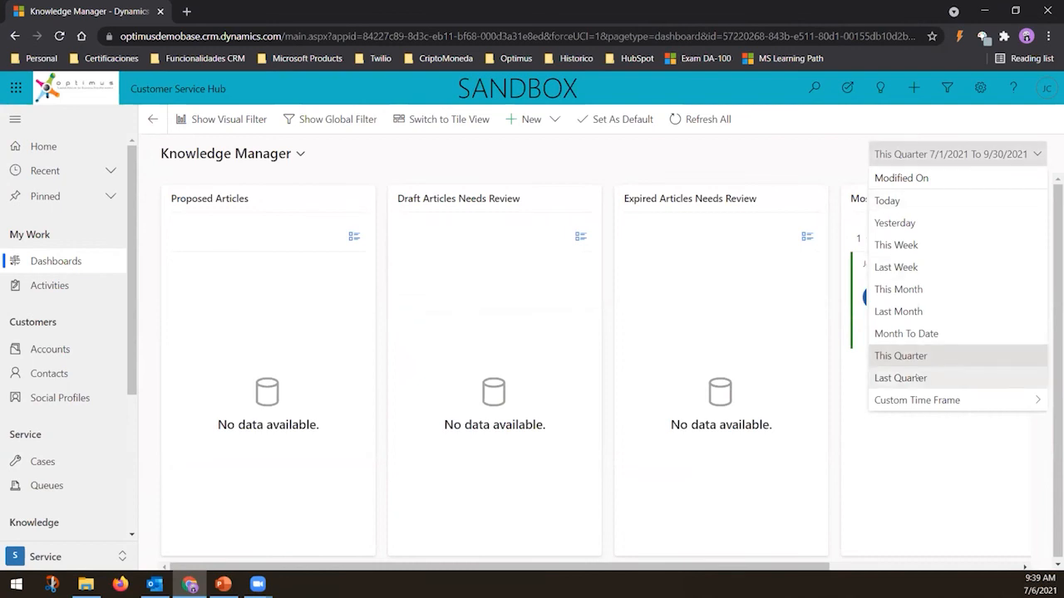
click(901, 378)
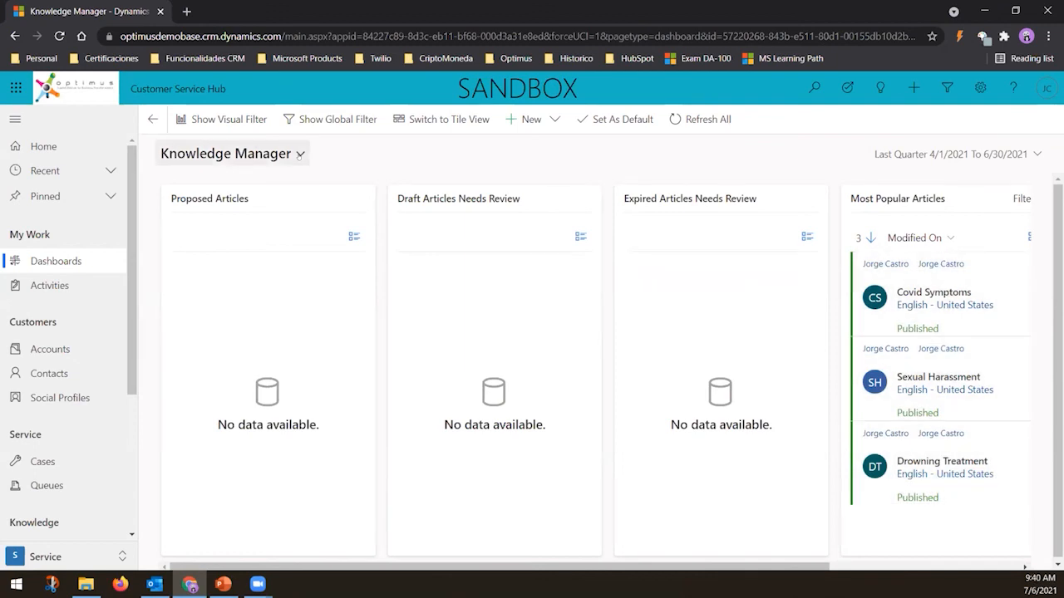
Switch to My Knowledge Dashboard and set its time frame to Last Quarter
click(300, 155)
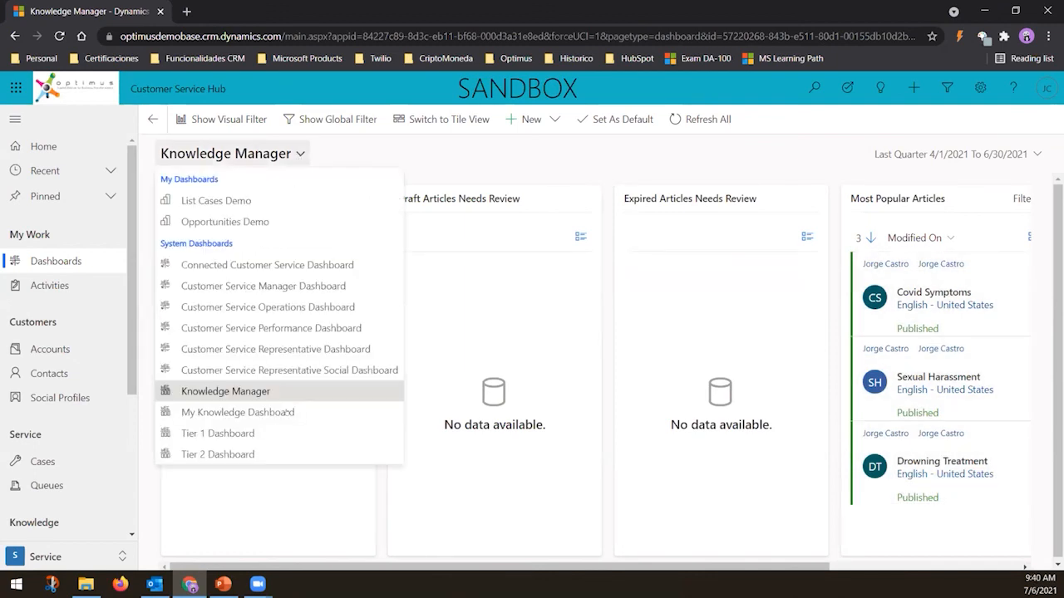
click(259, 413)
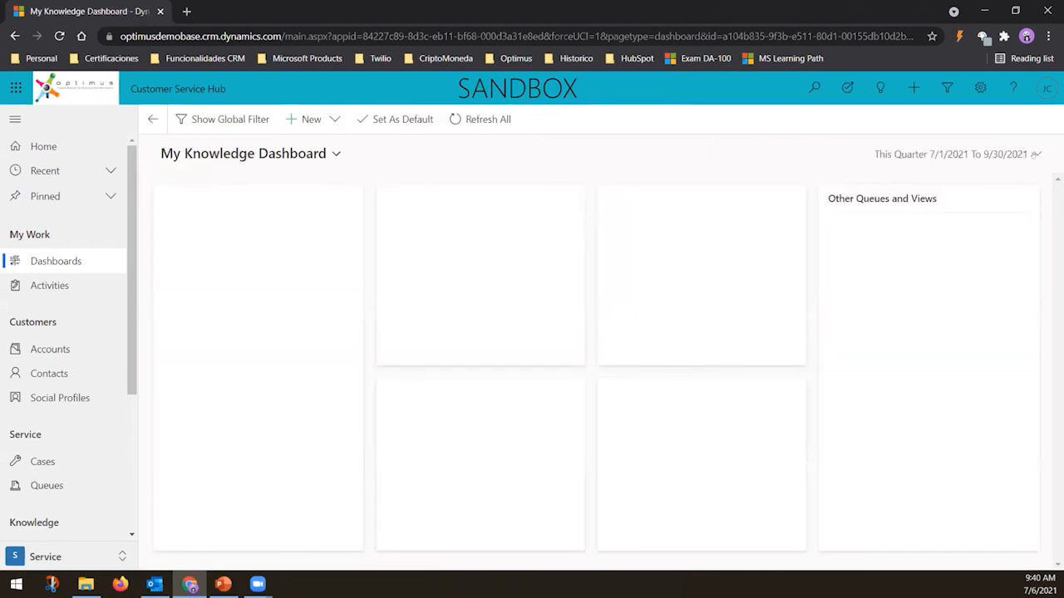
click(1035, 154)
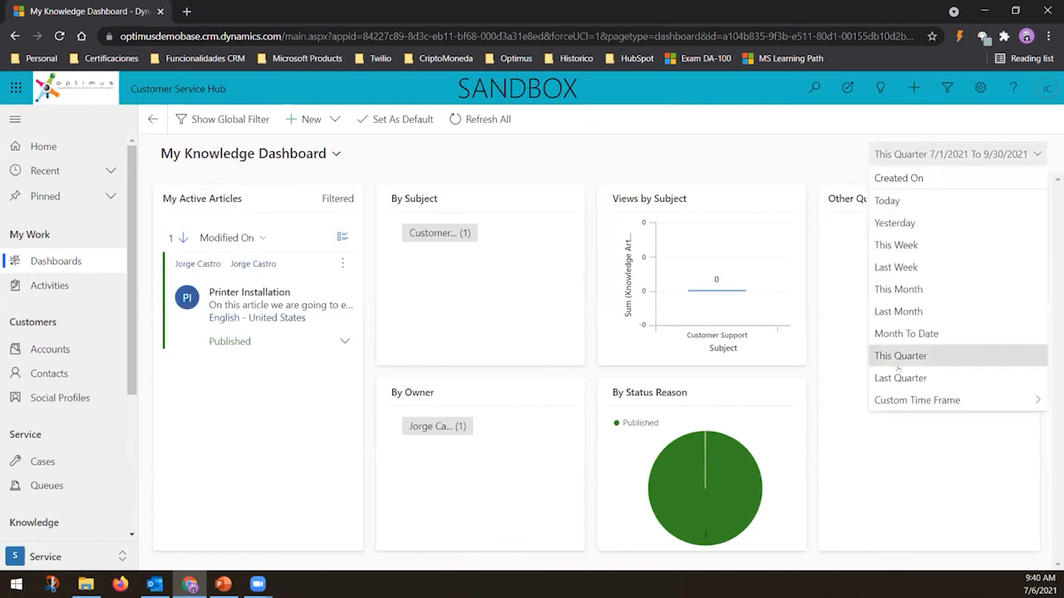
click(891, 379)
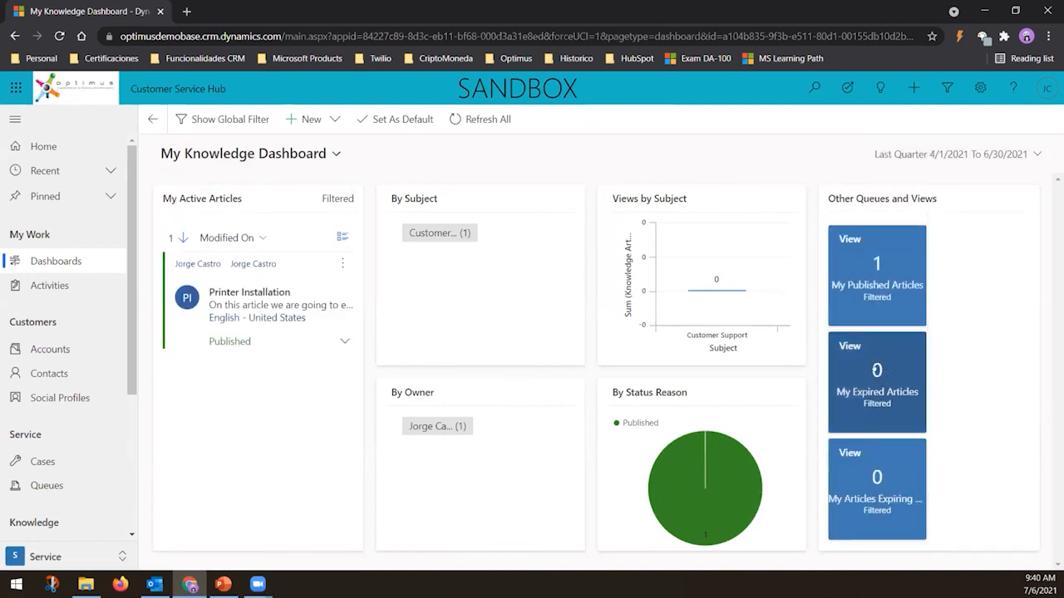